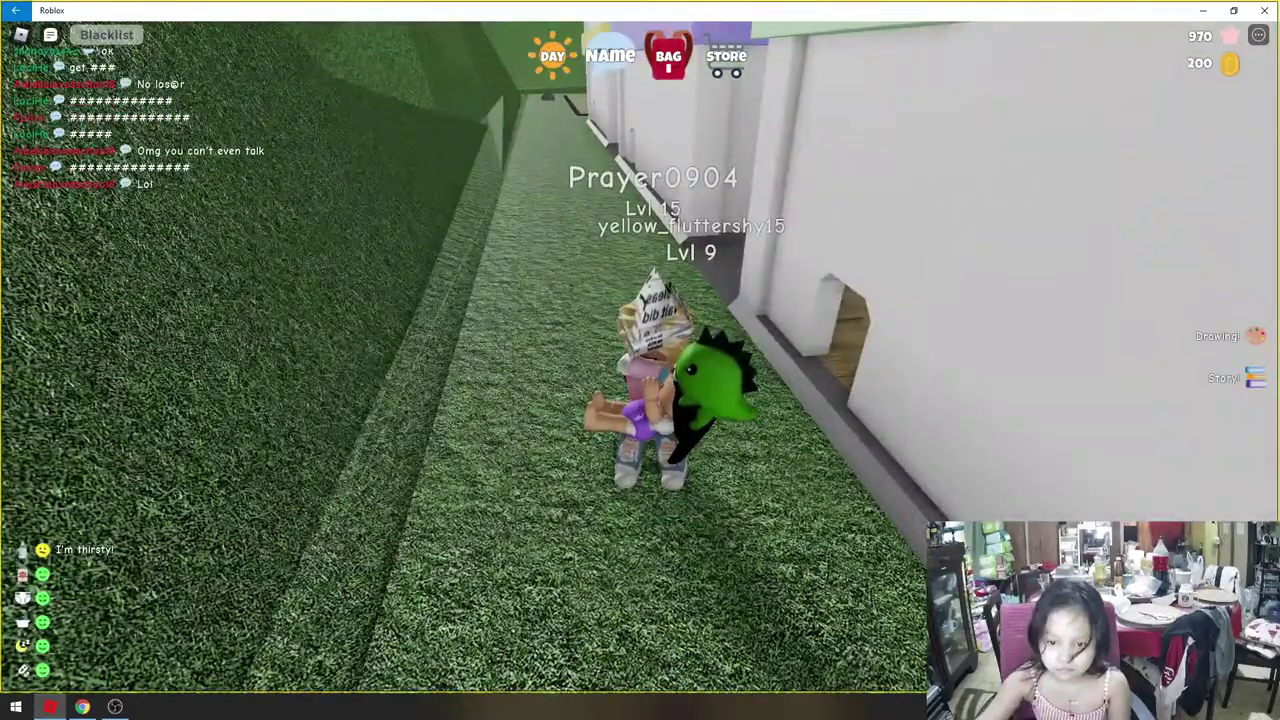
- Carry the baby along the grass strip behind the buildings and across the fountain plaza to the blue bus shelter
key(w)
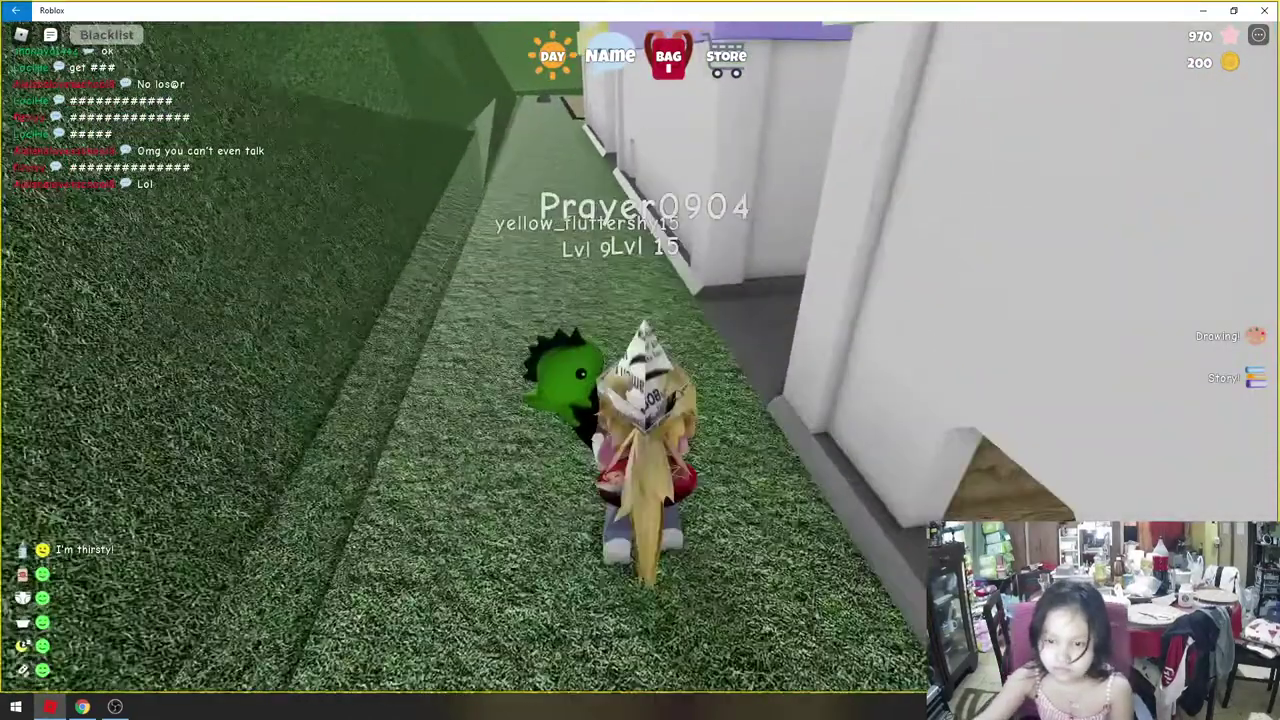
key(d)
key(d)
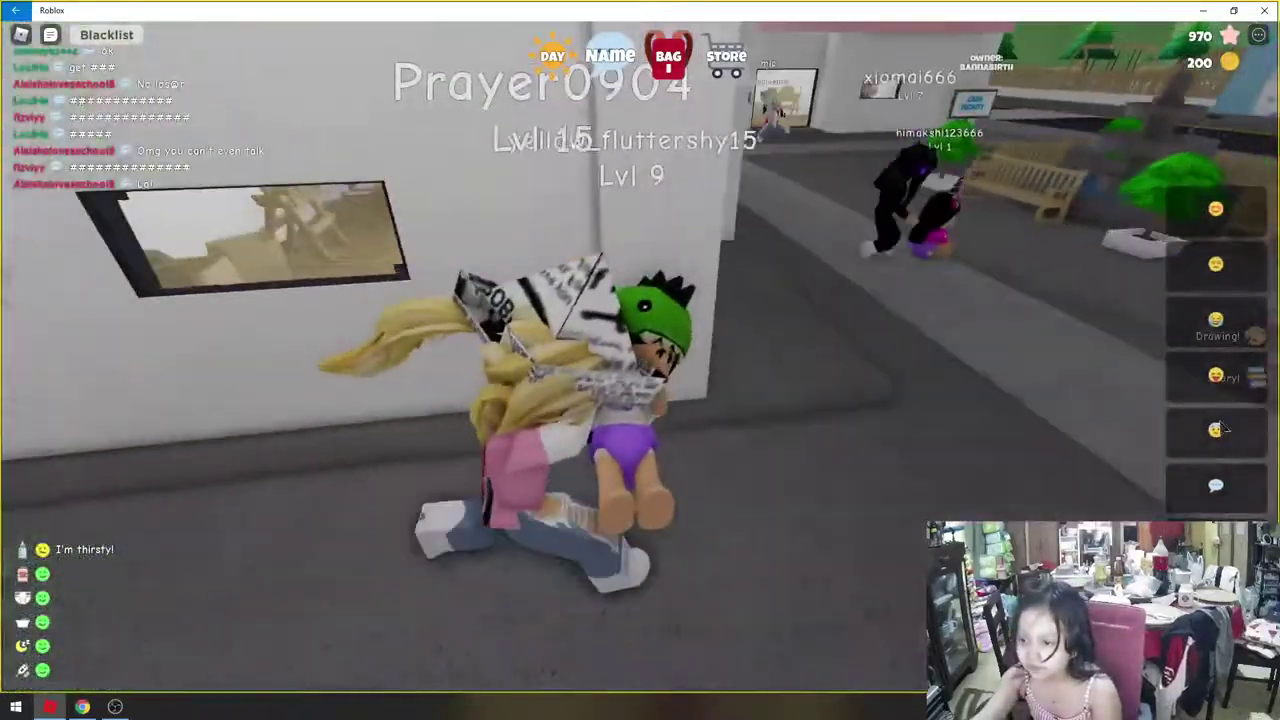
key(w)
key(d)
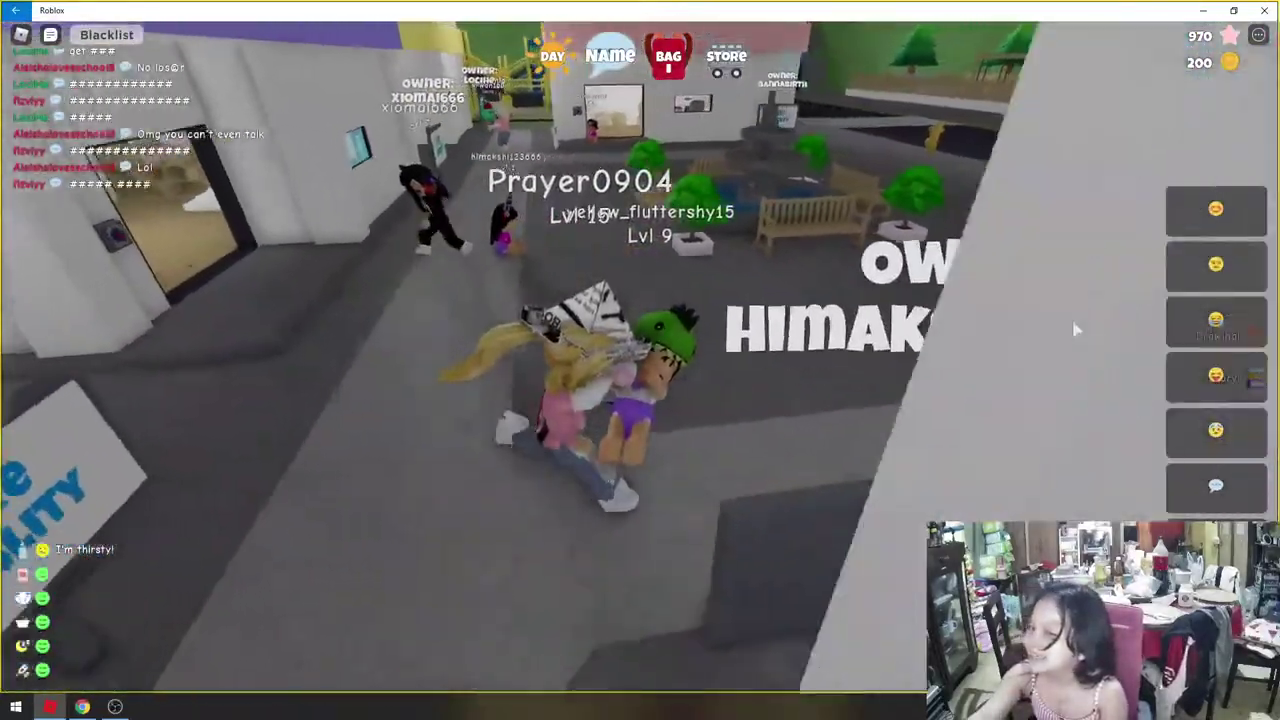
key(d)
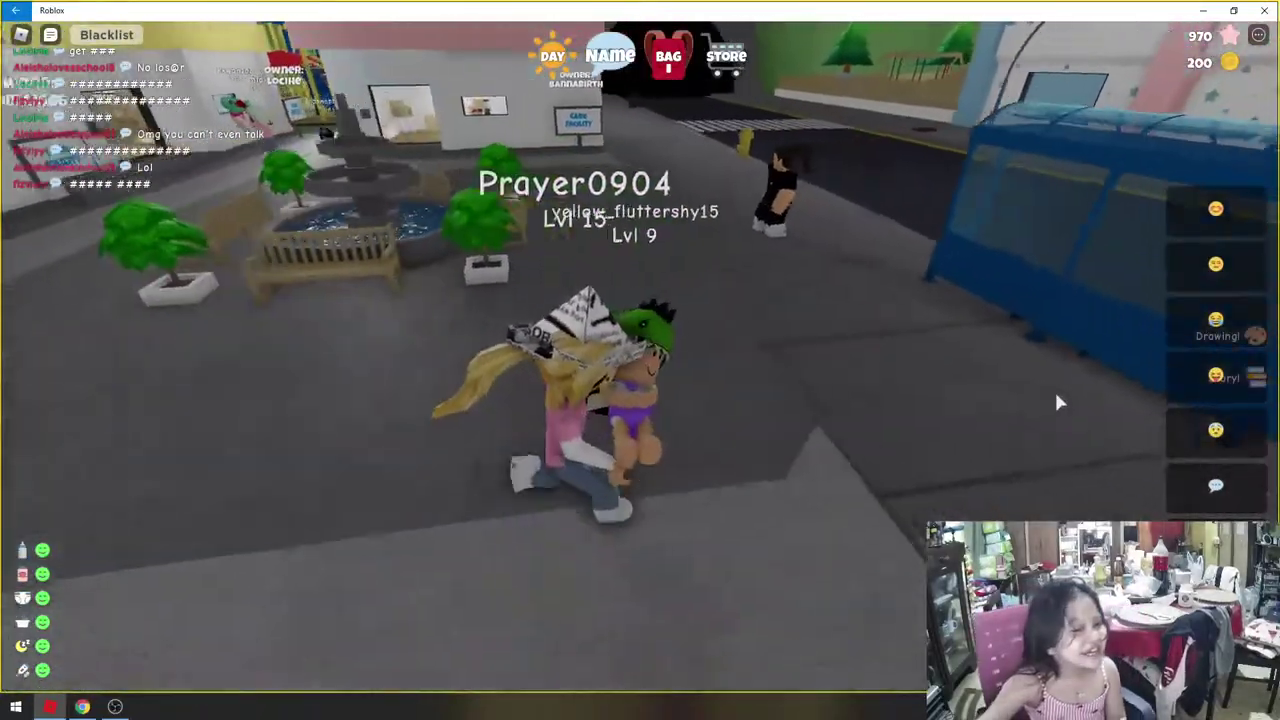
key(d)
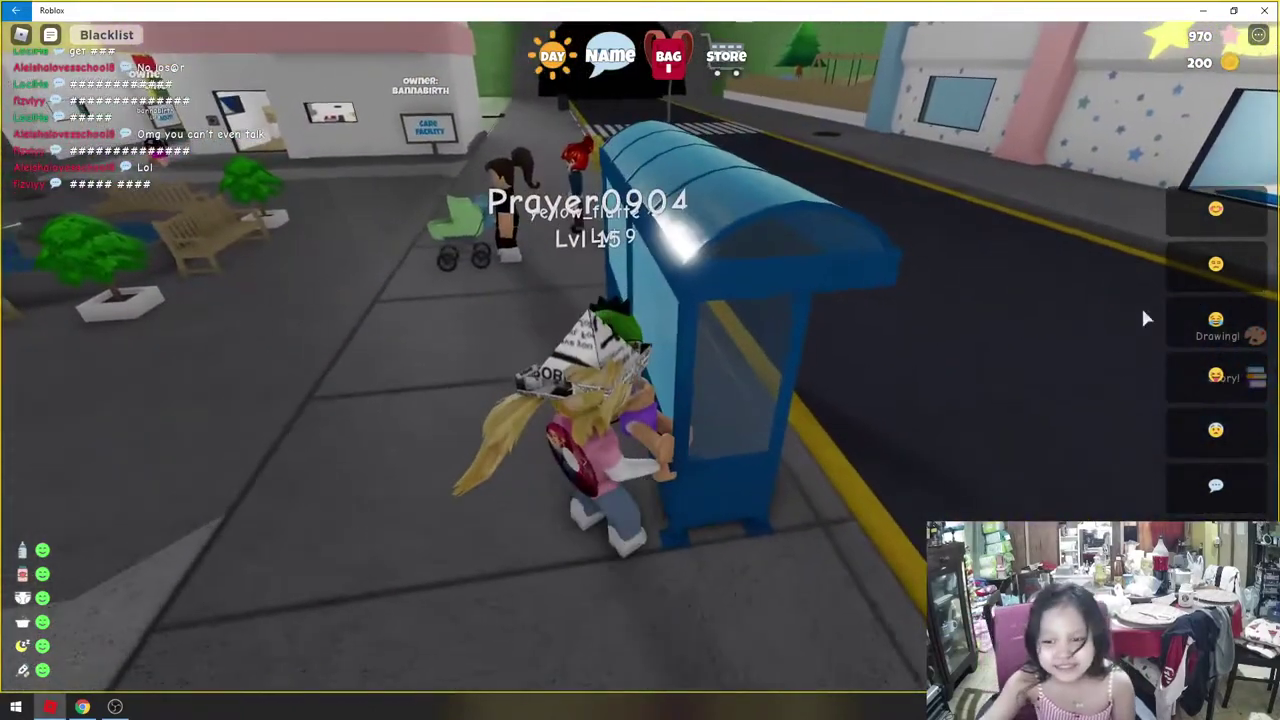
- Walk around the bus shelter and cross the road to the entrance of the star-decorated building
key(s)
key(d)
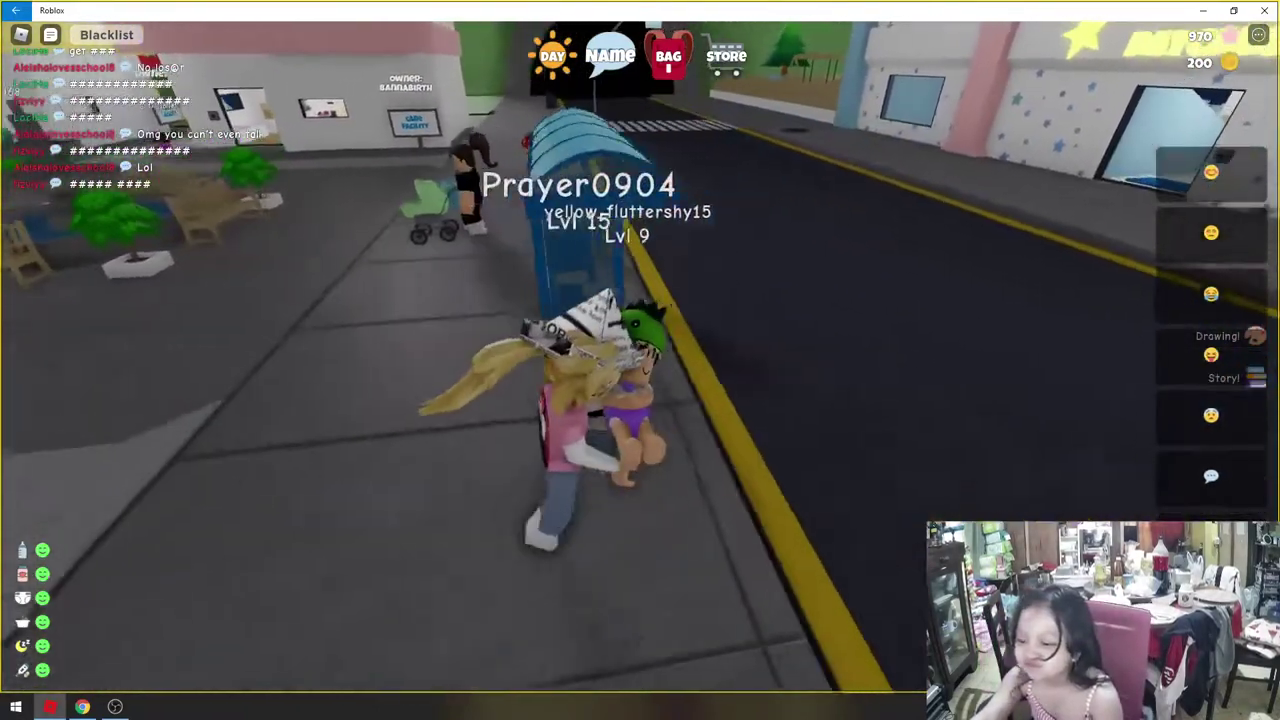
key(w)
key(d)
key(w)
key(d)
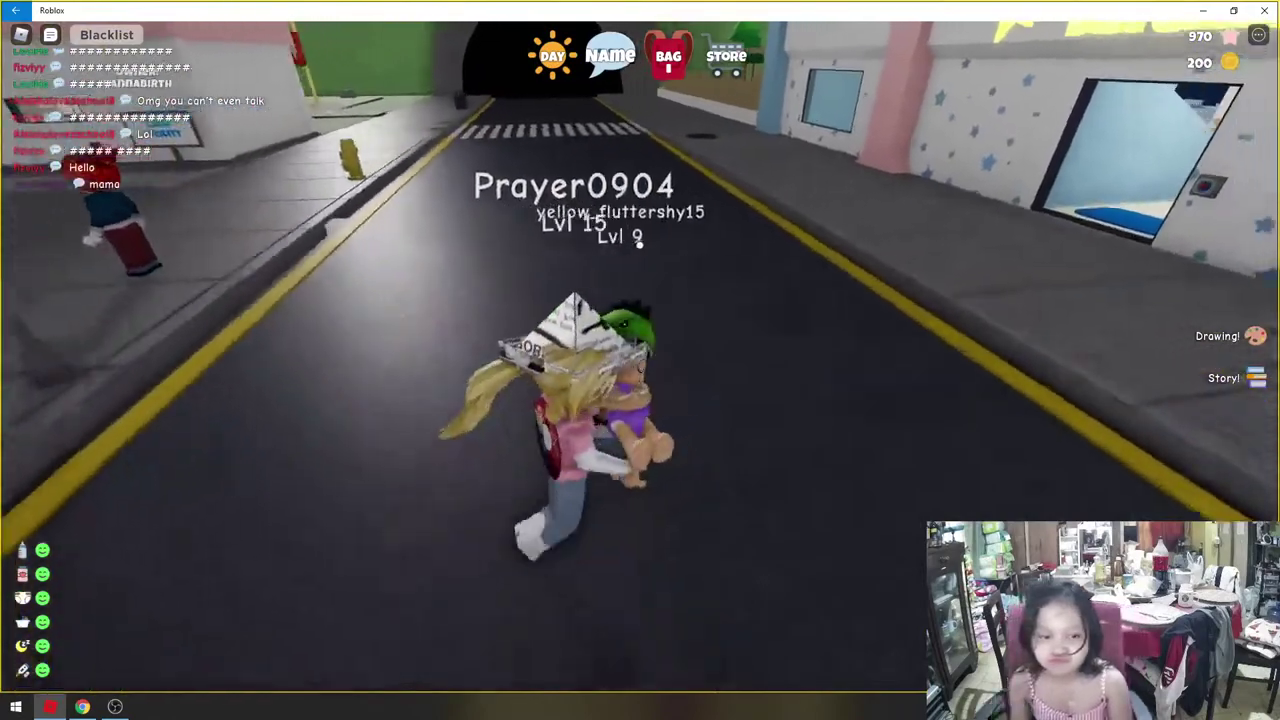
key(s)
key(d)
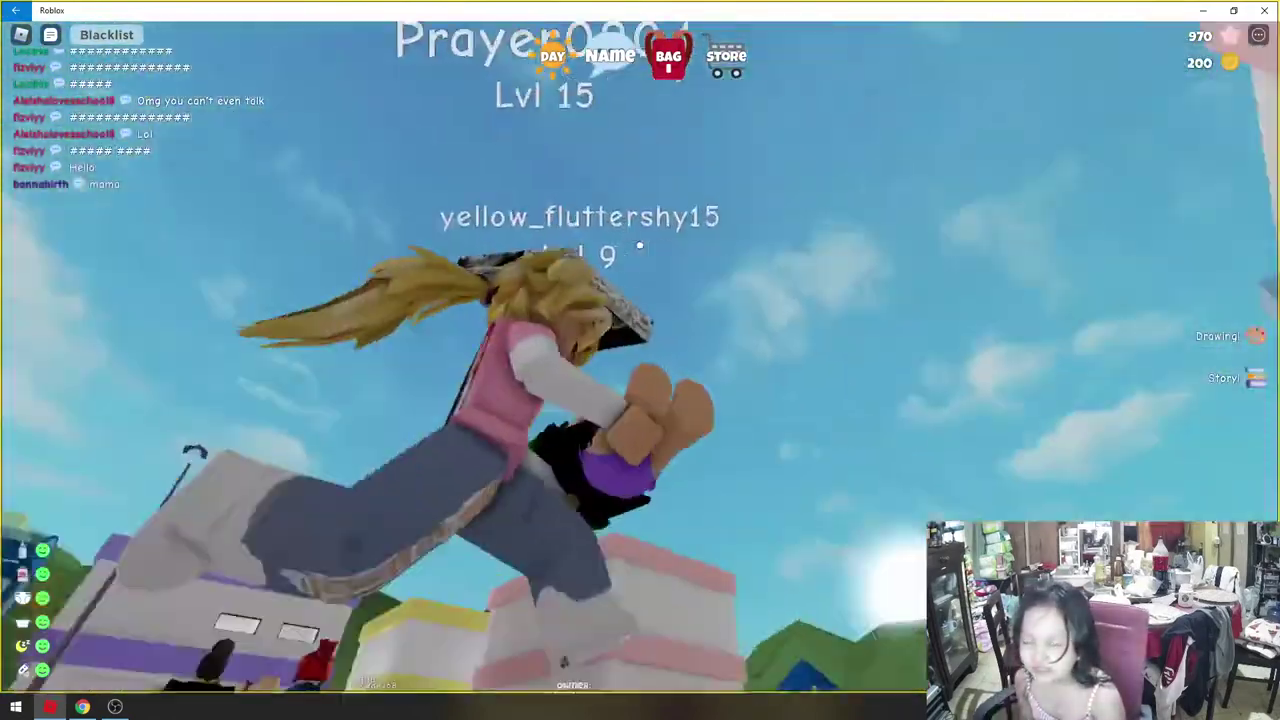
key(w)
key(w)
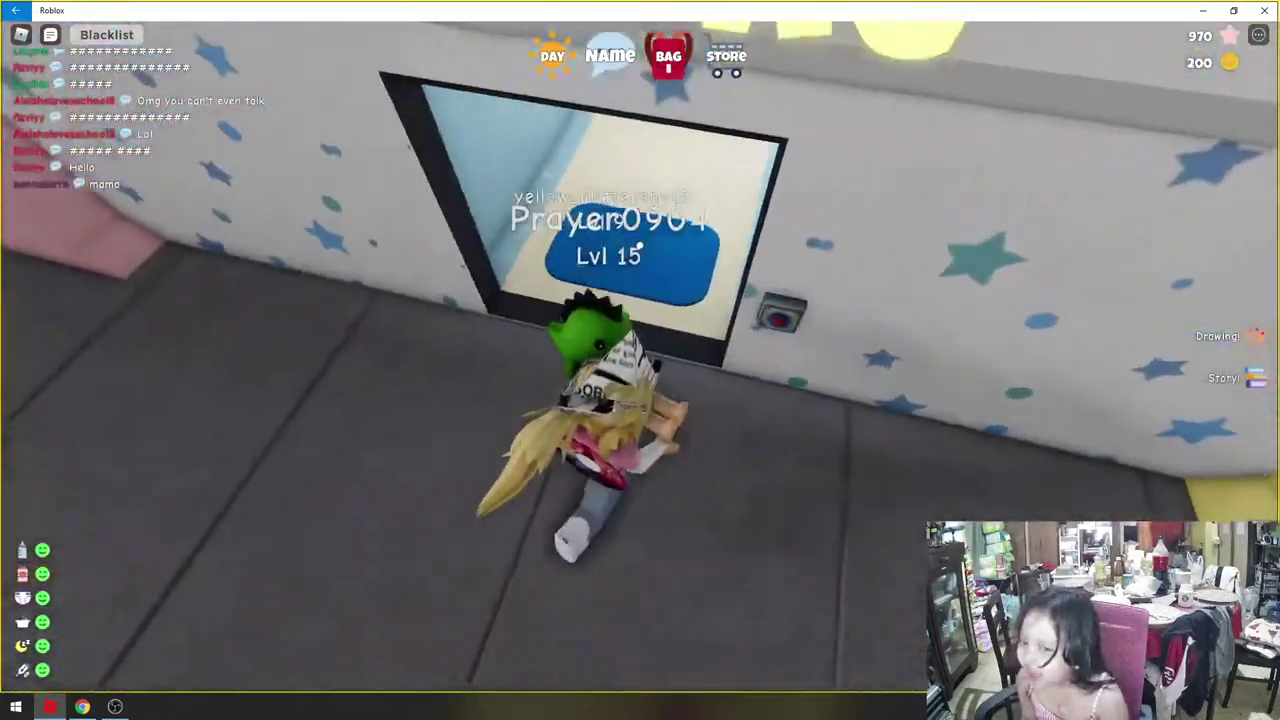
- Enter the star-decorated building and carry the baby through the lobby past the white sofas into the kitchen
key(w)
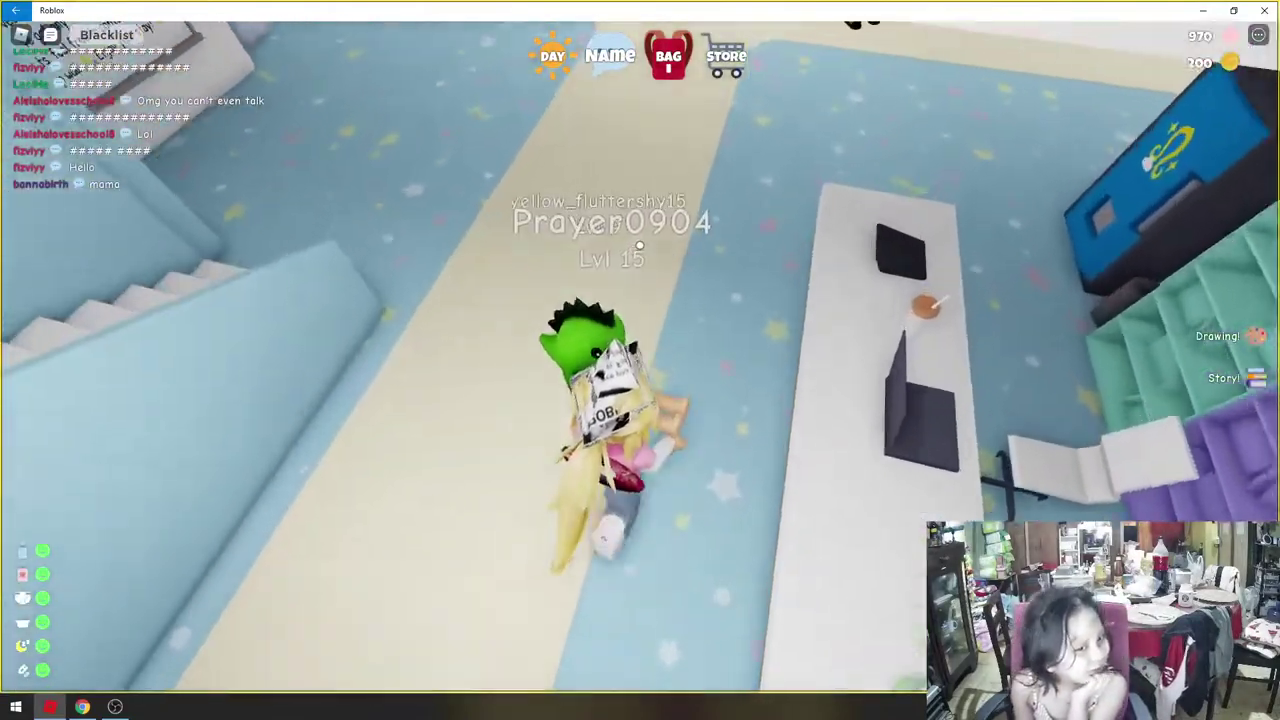
key(w)
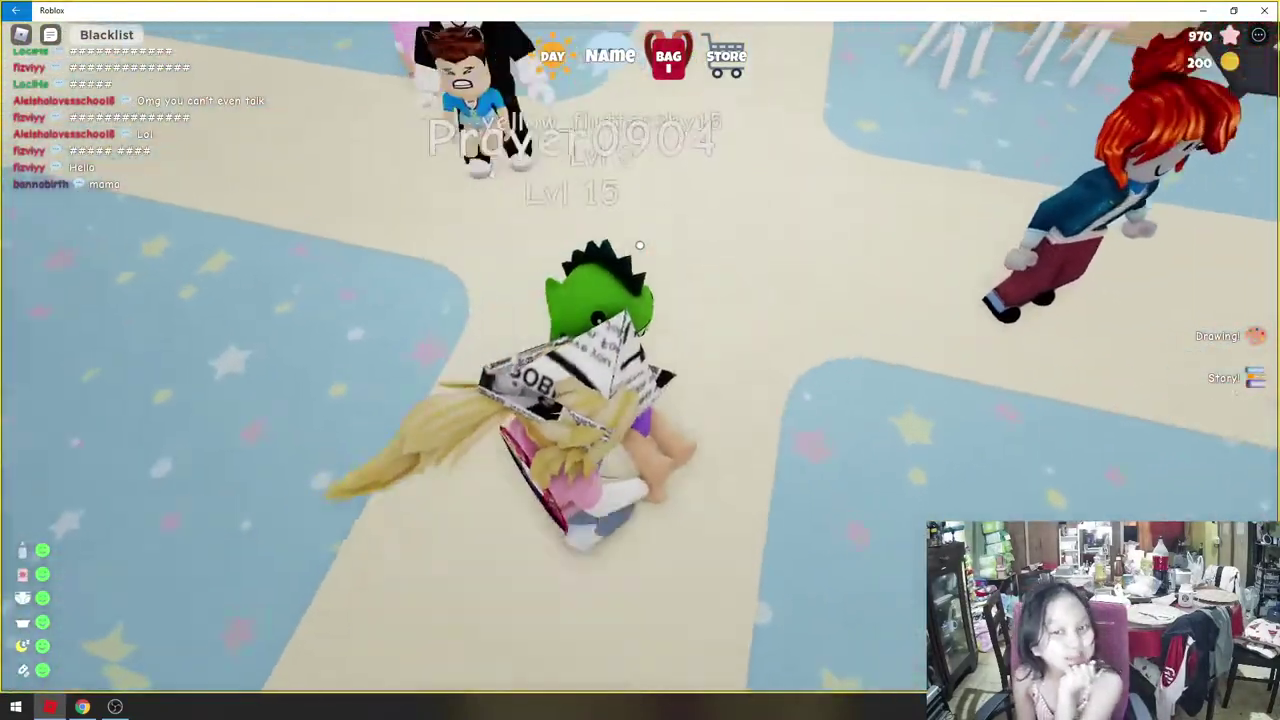
key(w)
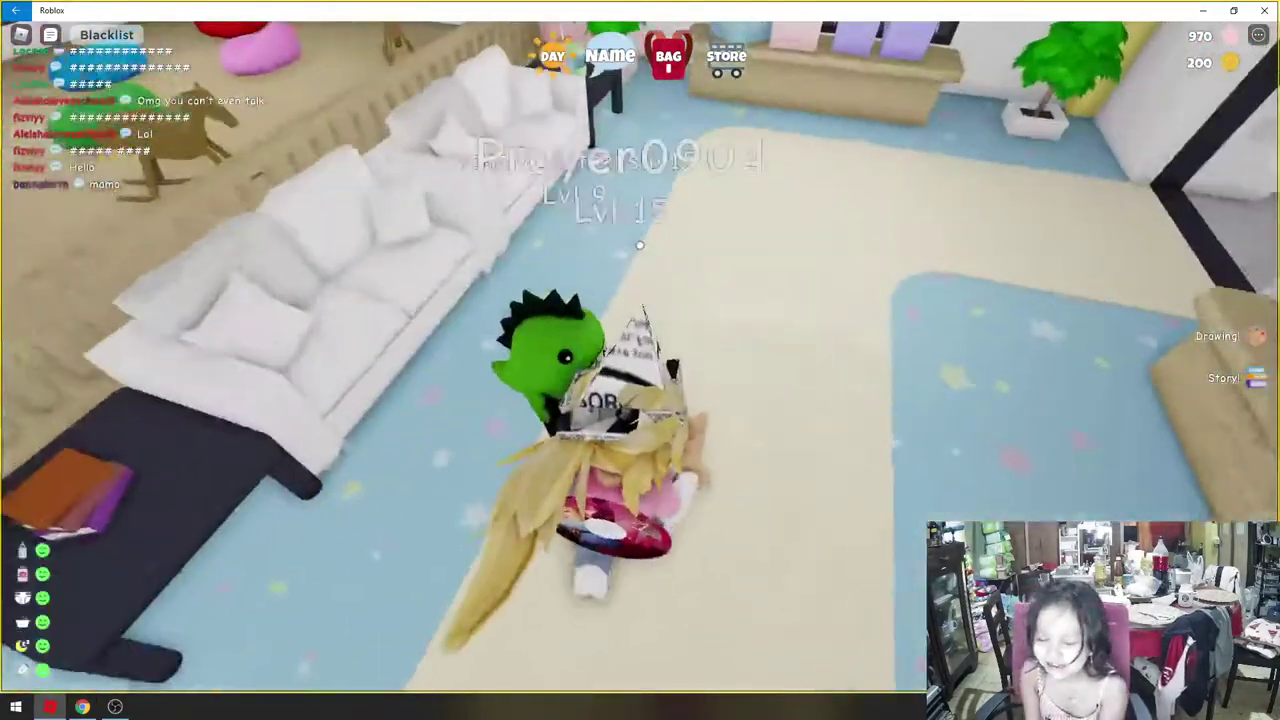
key(w)
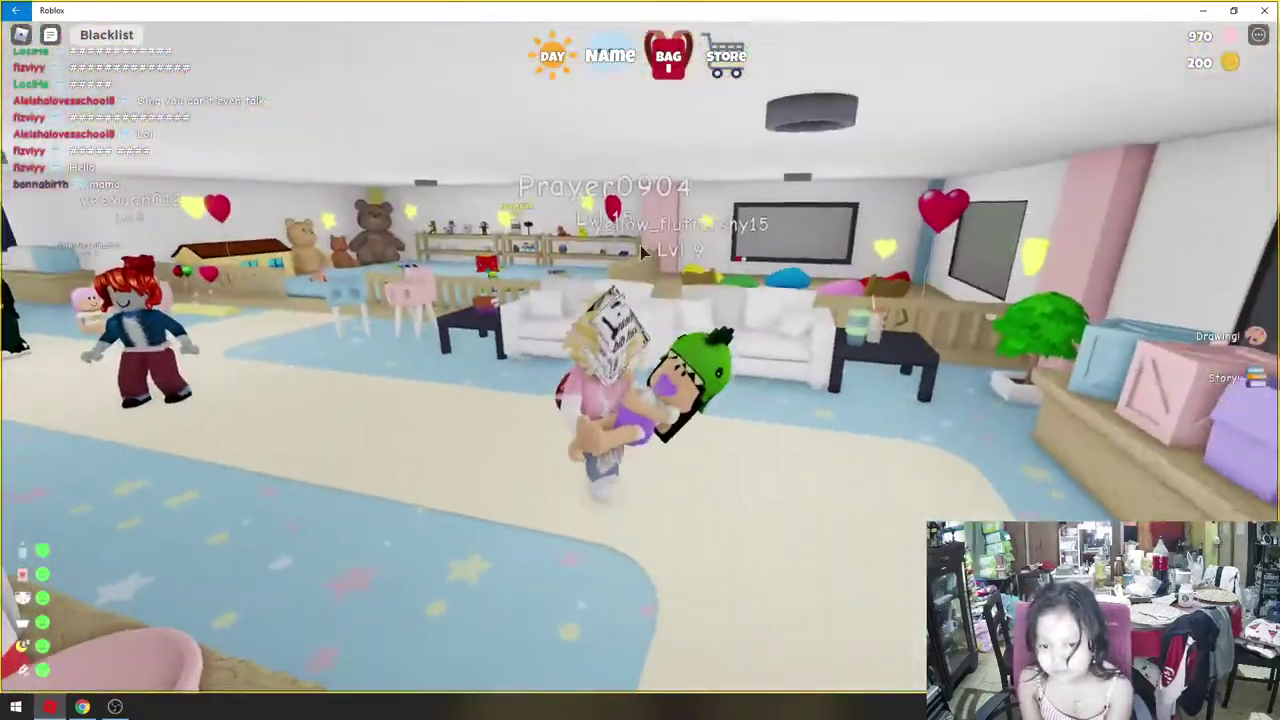
key(w)
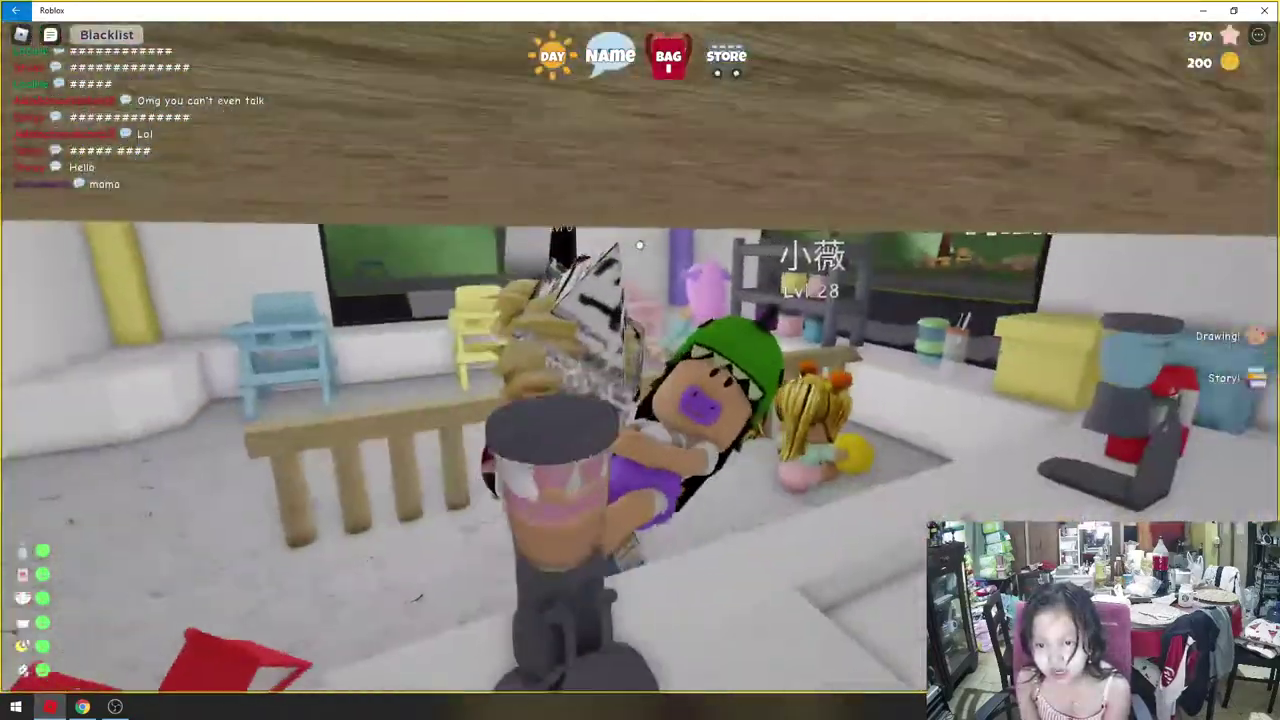
- Look around the kitchen at the baby milk machines, the counter and the high chairs
key(w)
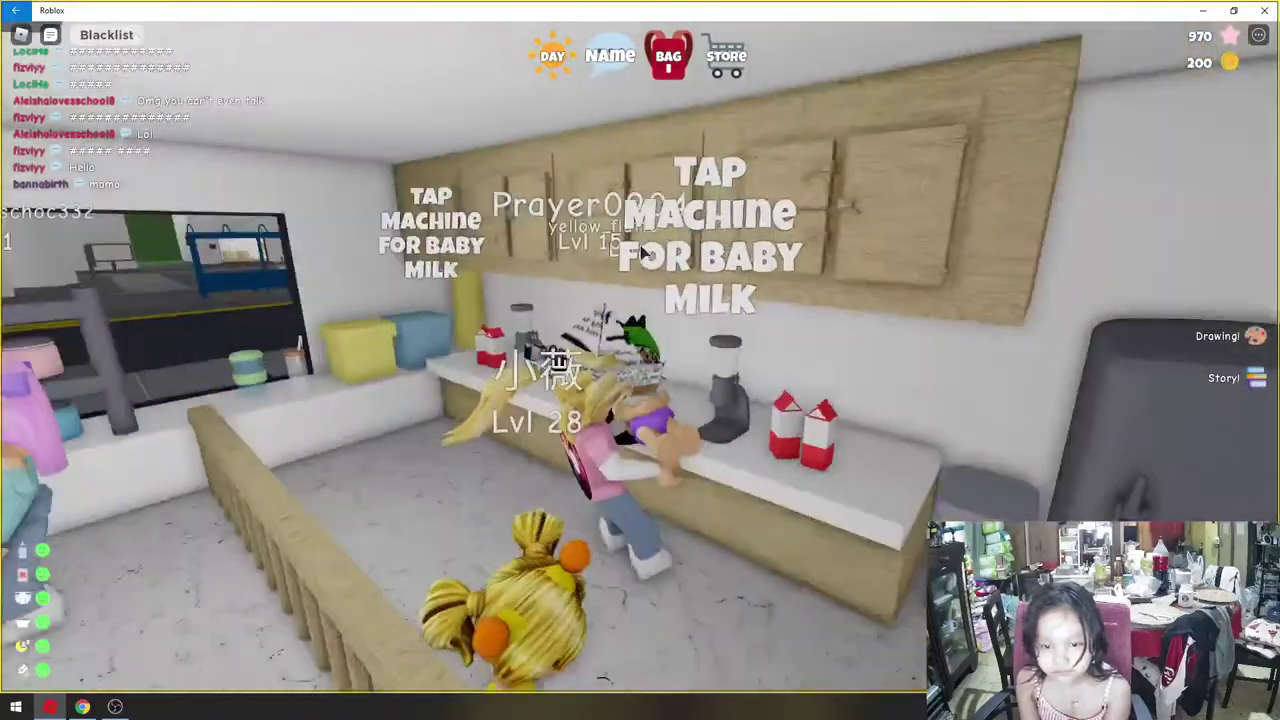
key(w)
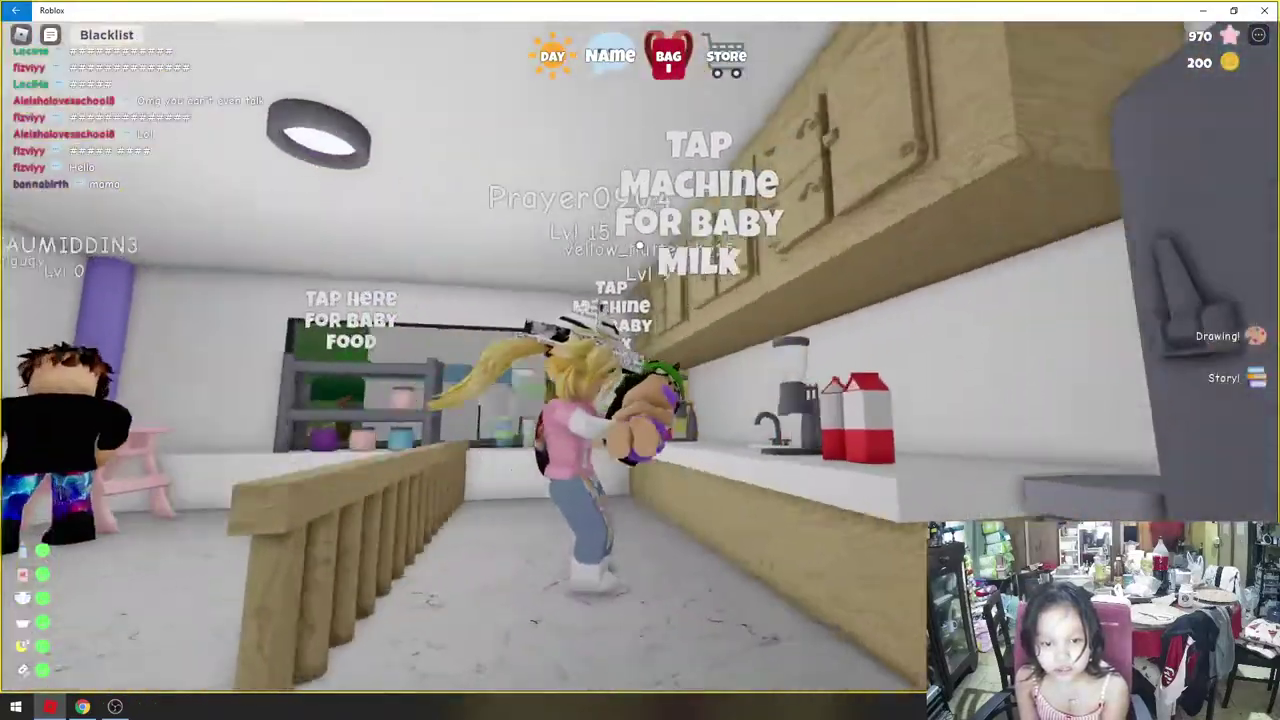
key(w)
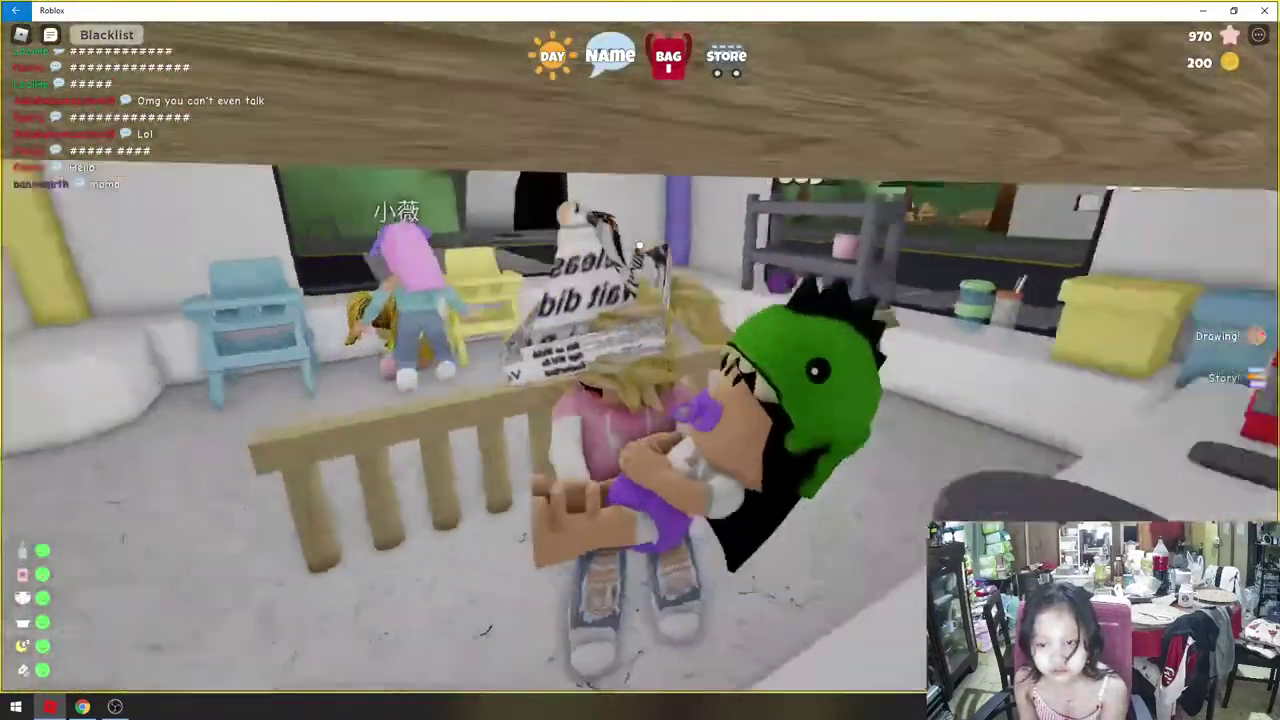
key(w)
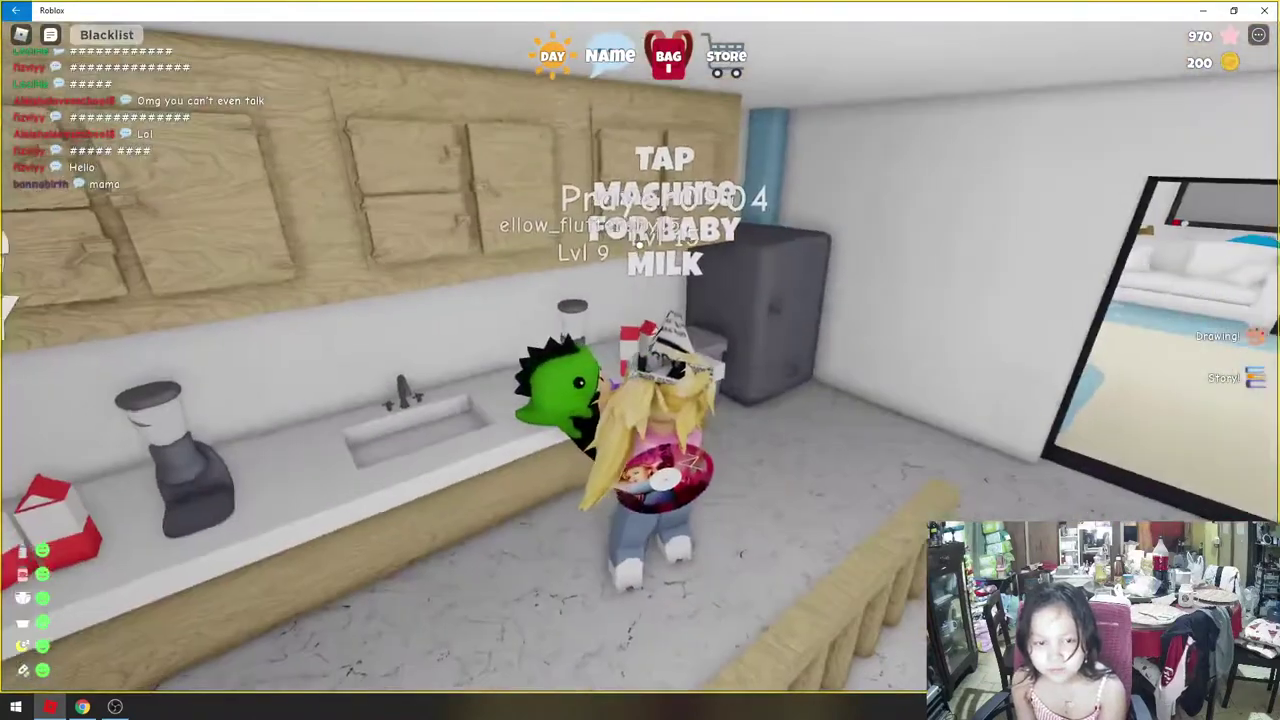
key(Left)
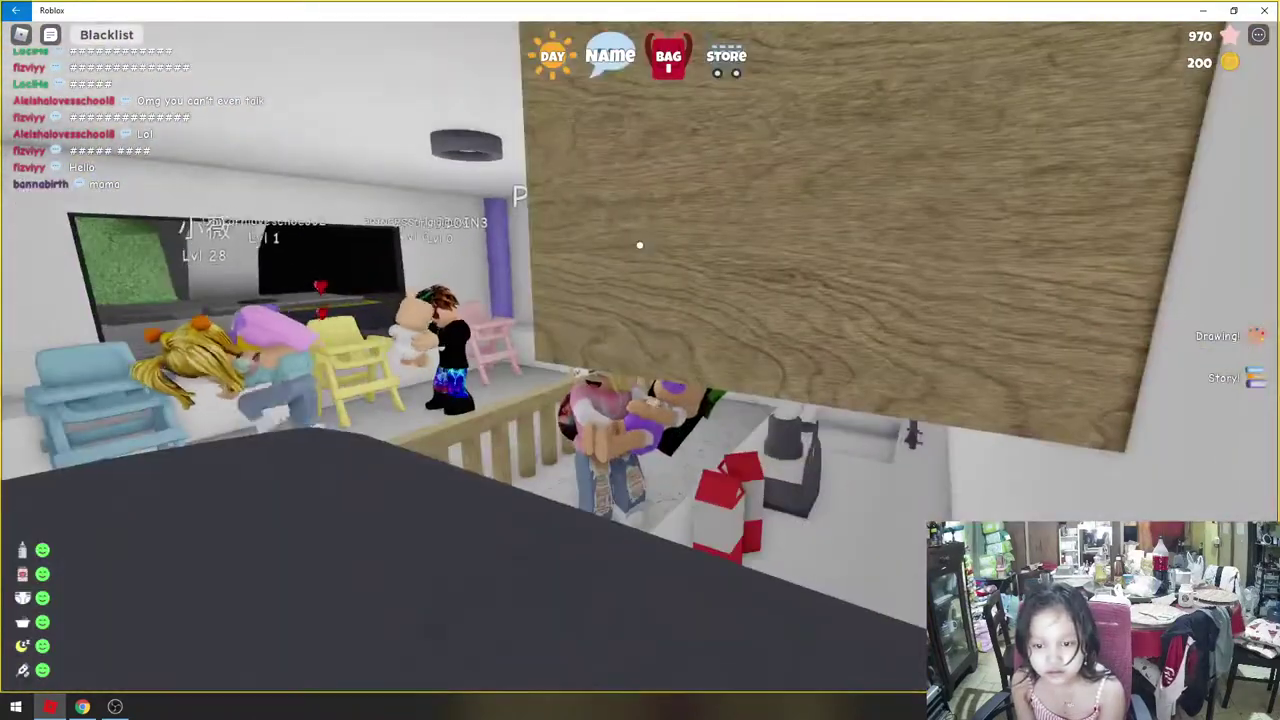
key(Left)
key(Left)
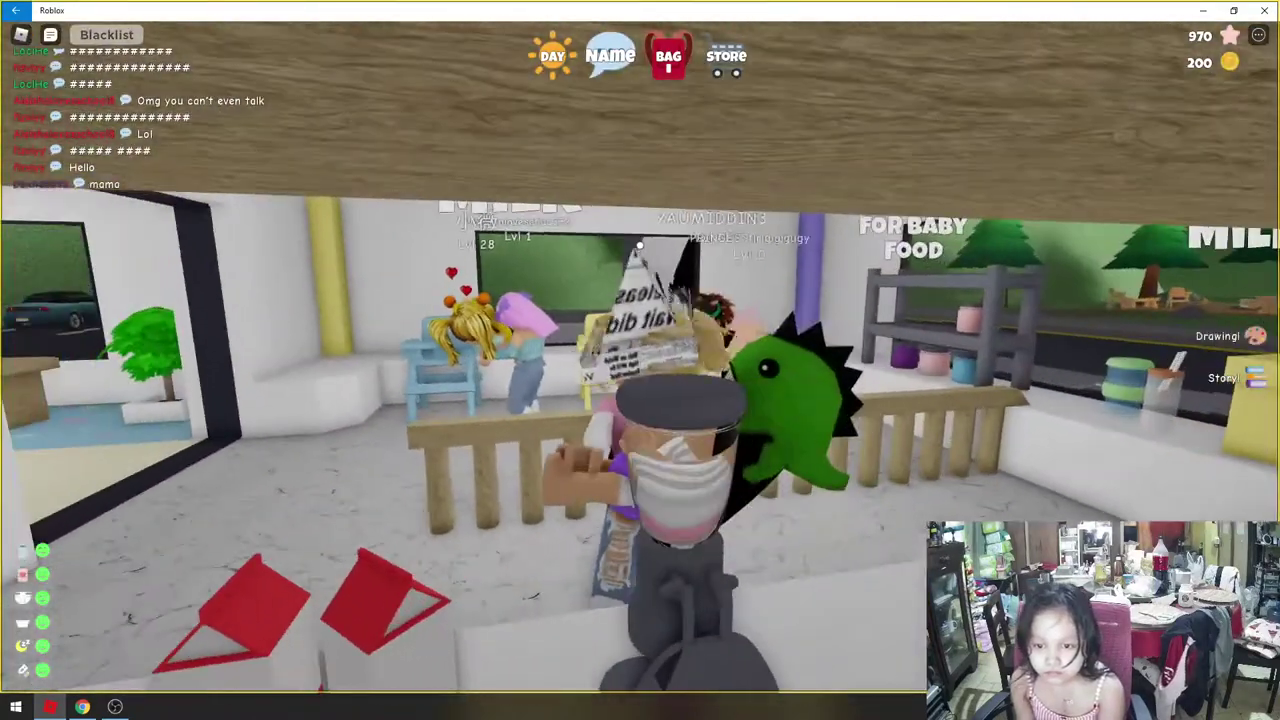
key(Right)
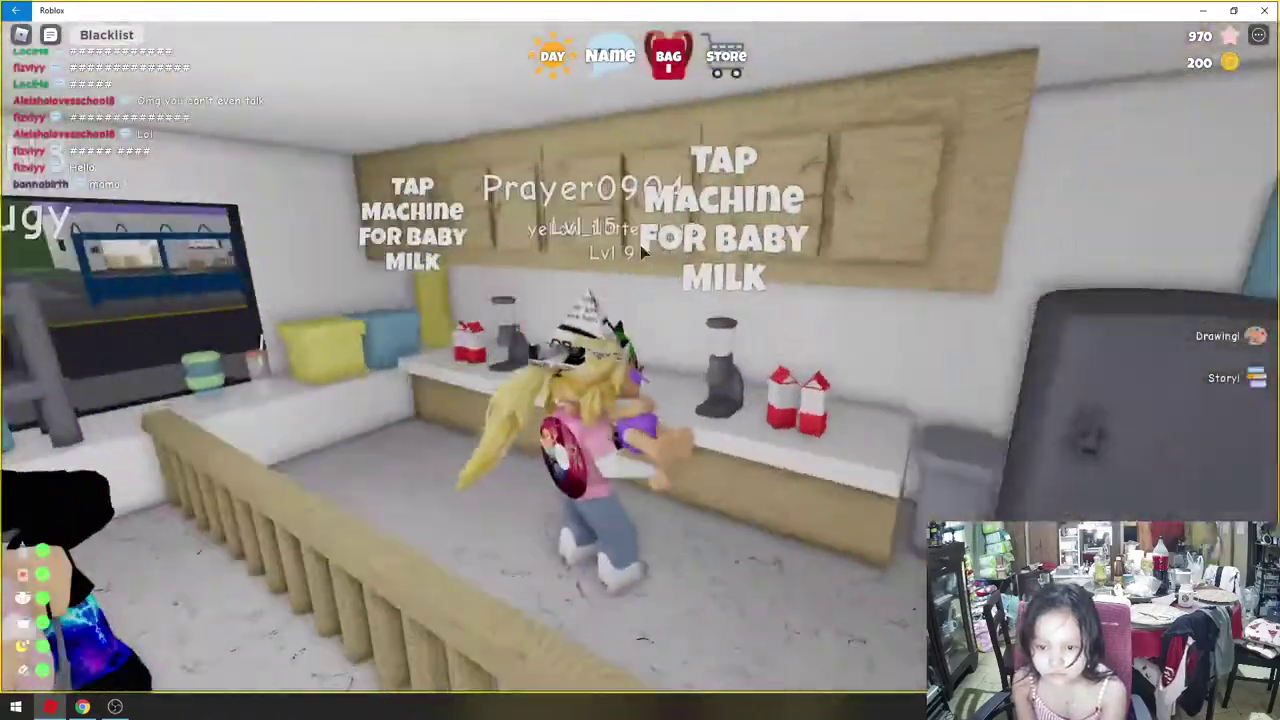
key(Right)
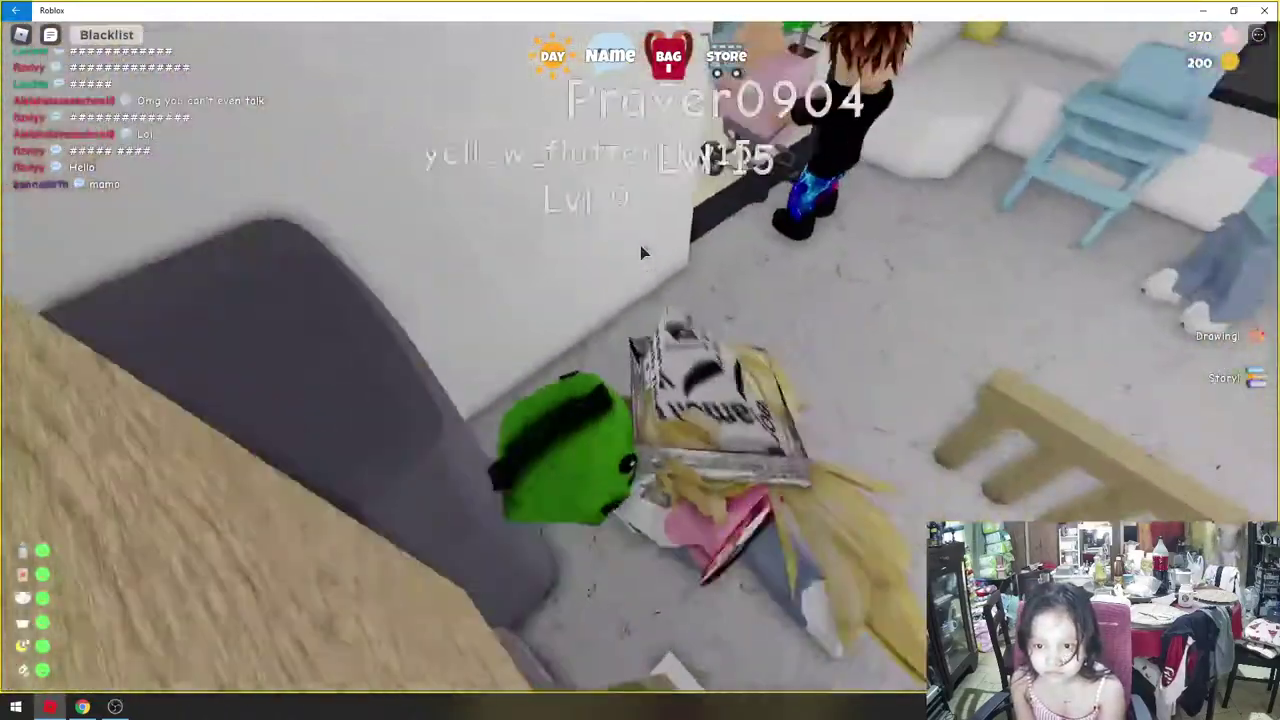
- Leave the kitchen and carry the baby back across the lobby past the sofas
key(w)
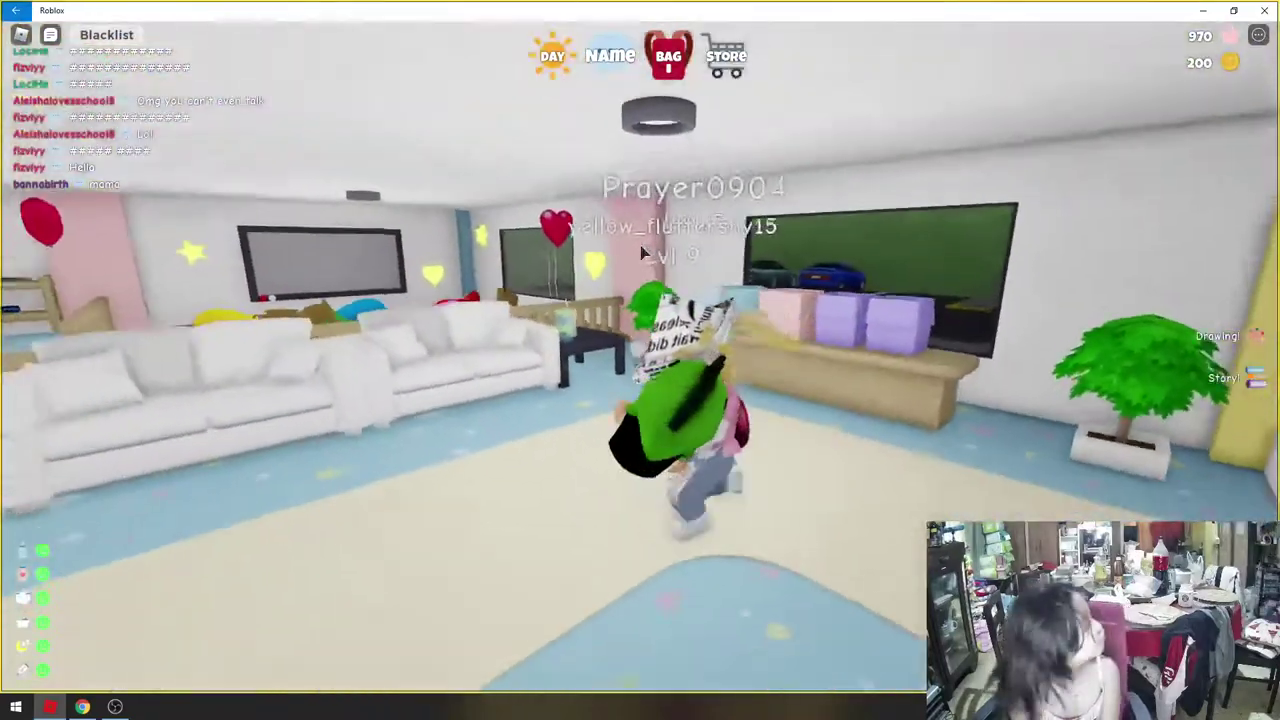
key(s)
key(Right)
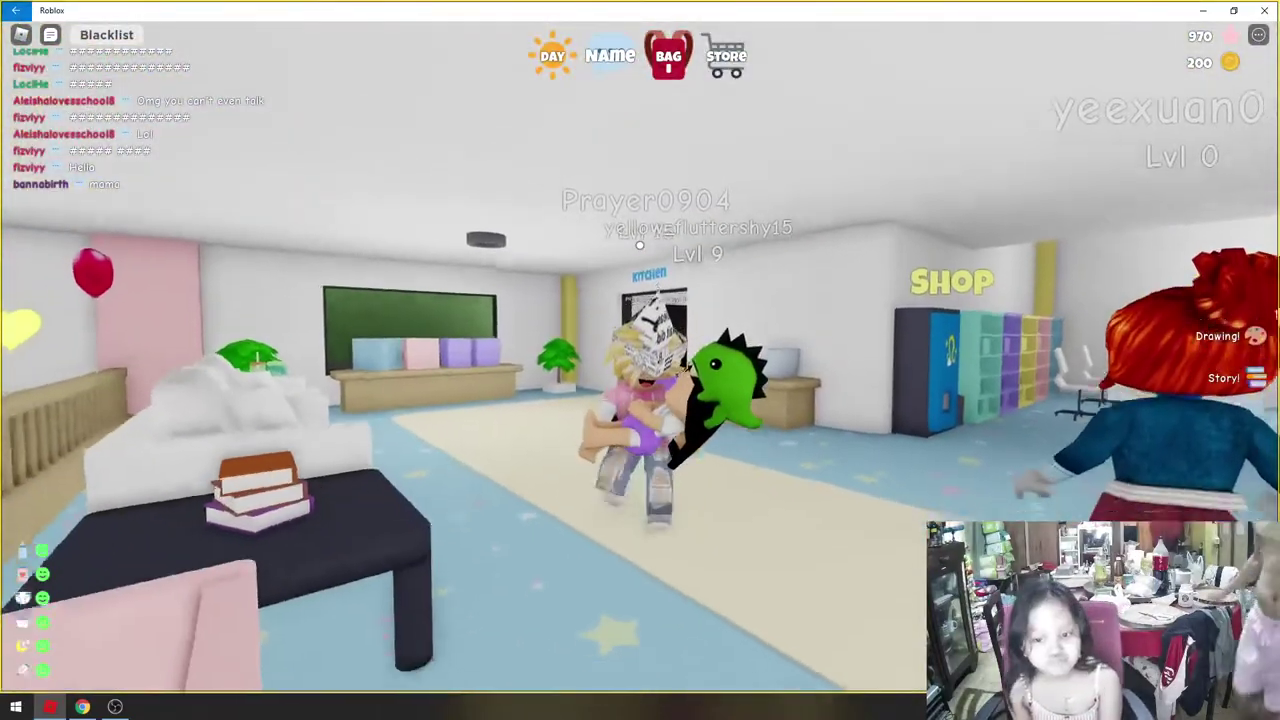
key(s)
key(d)
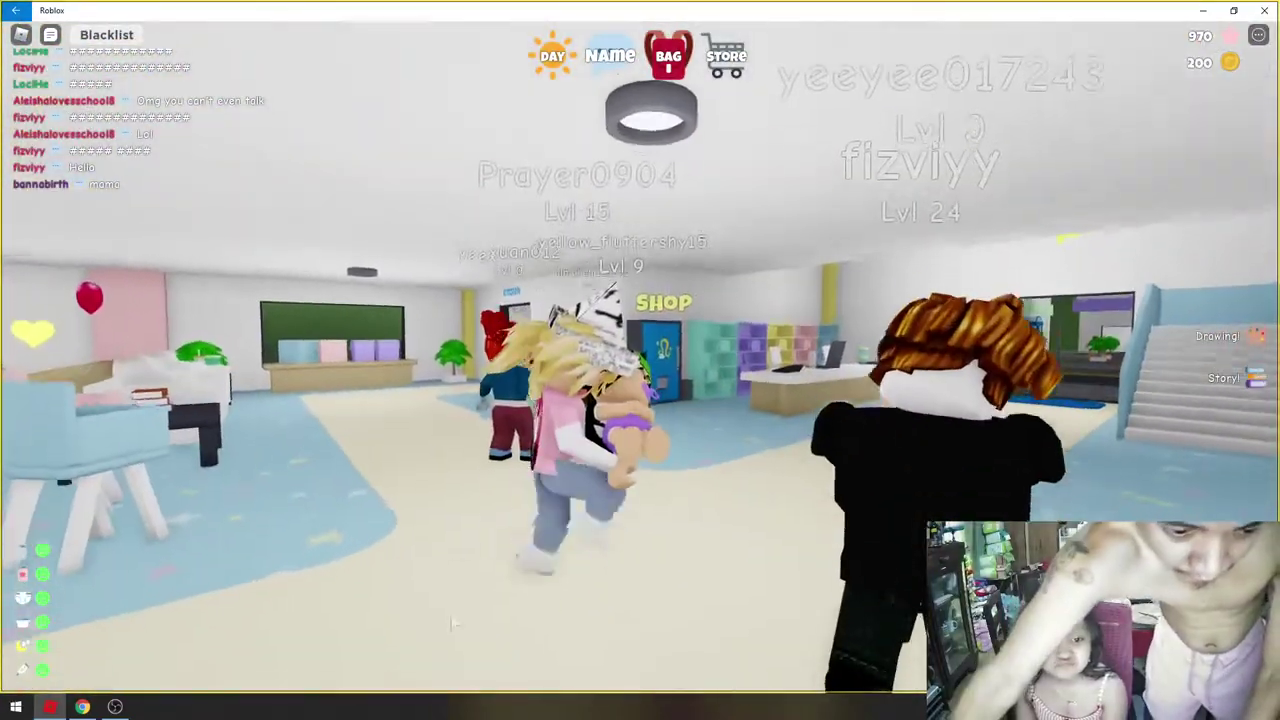
- Switch to Chrome and open the channel's list of live streams in YouTube Studio
key(alt+Tab)
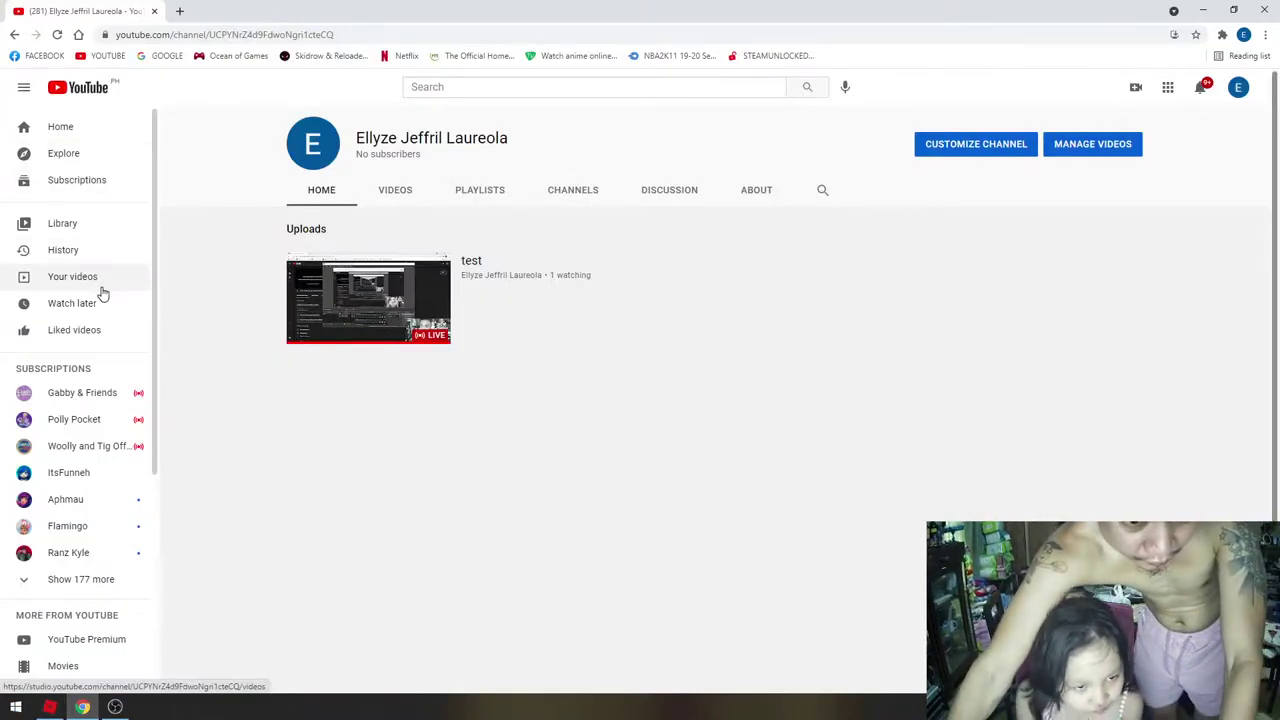
click(72, 277)
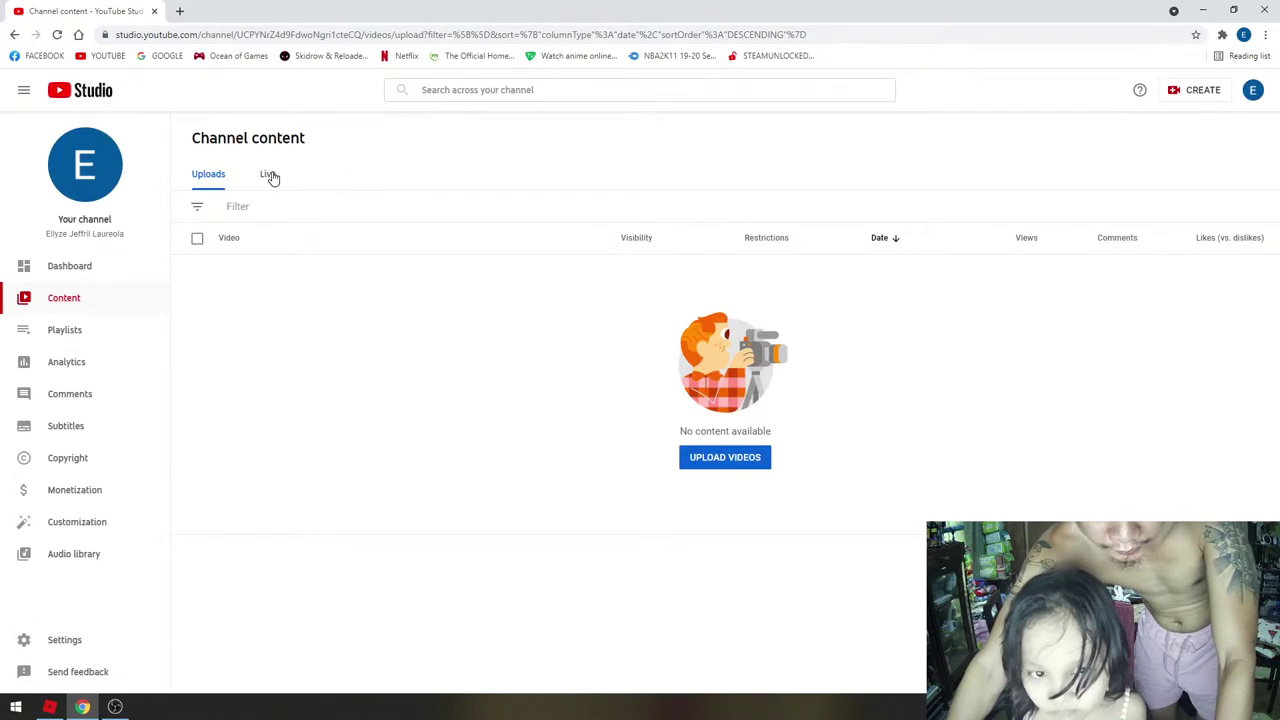
click(270, 175)
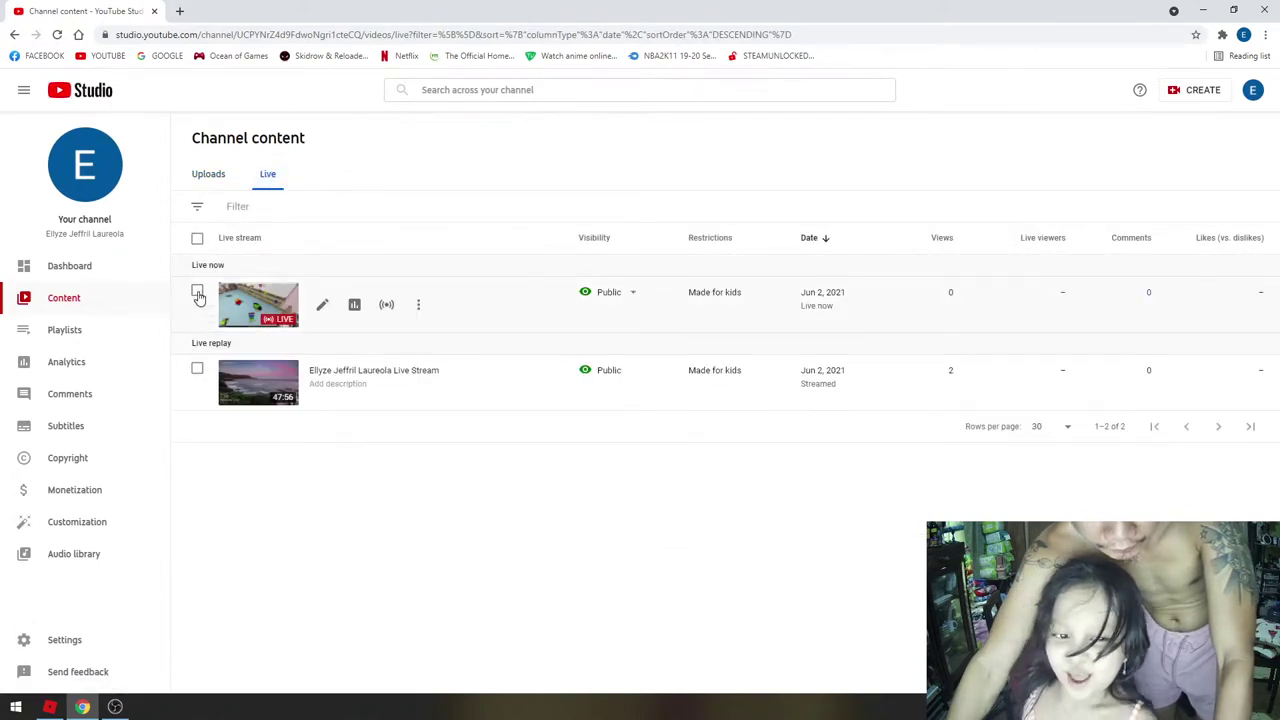
click(197, 293)
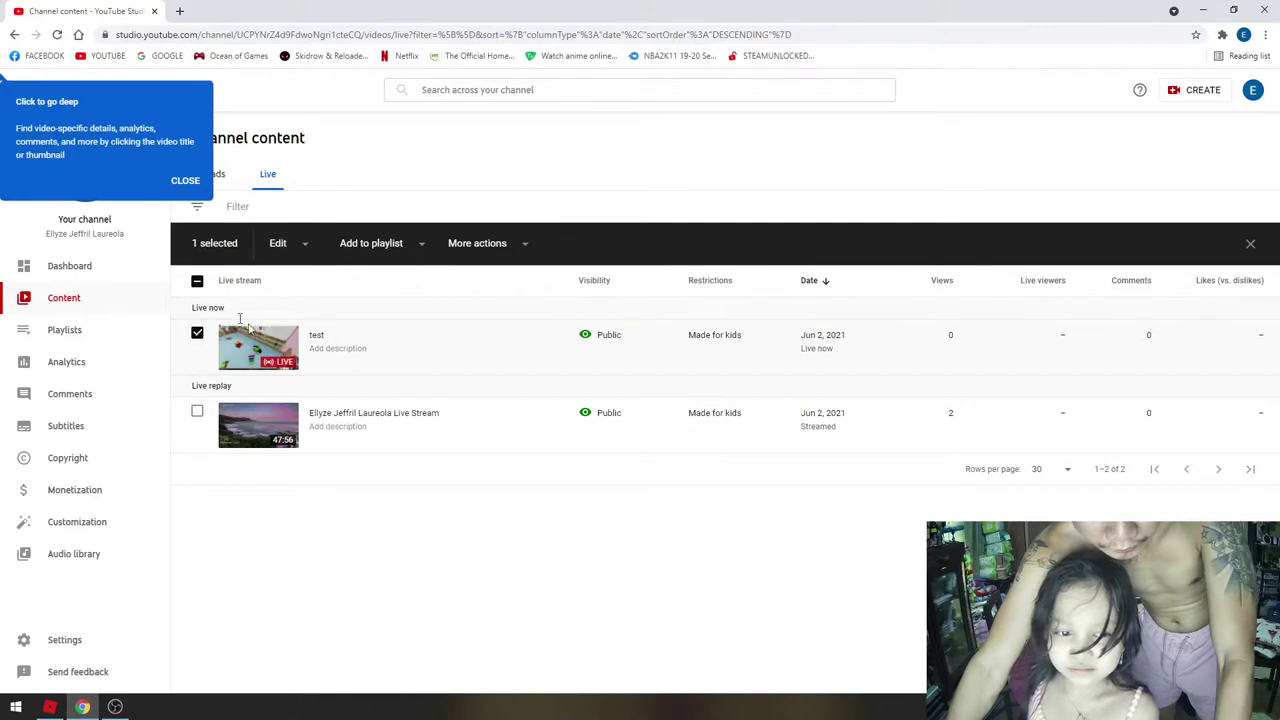
click(632, 338)
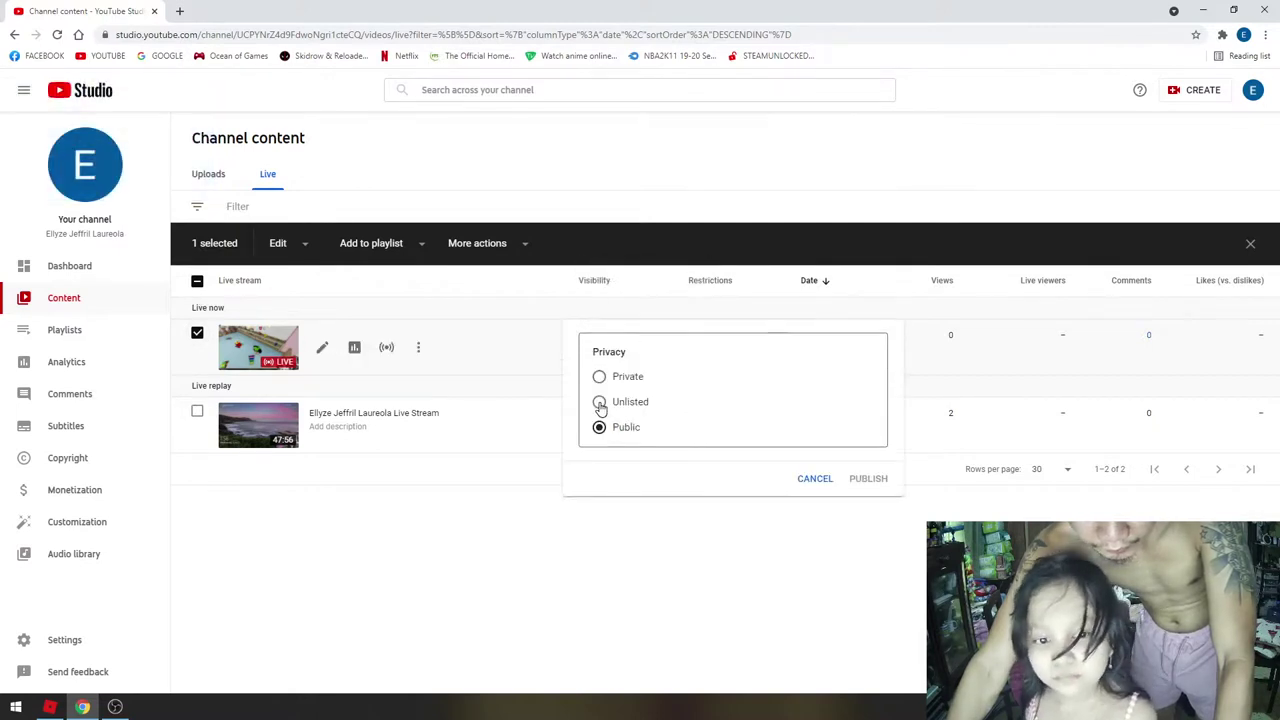
click(201, 340)
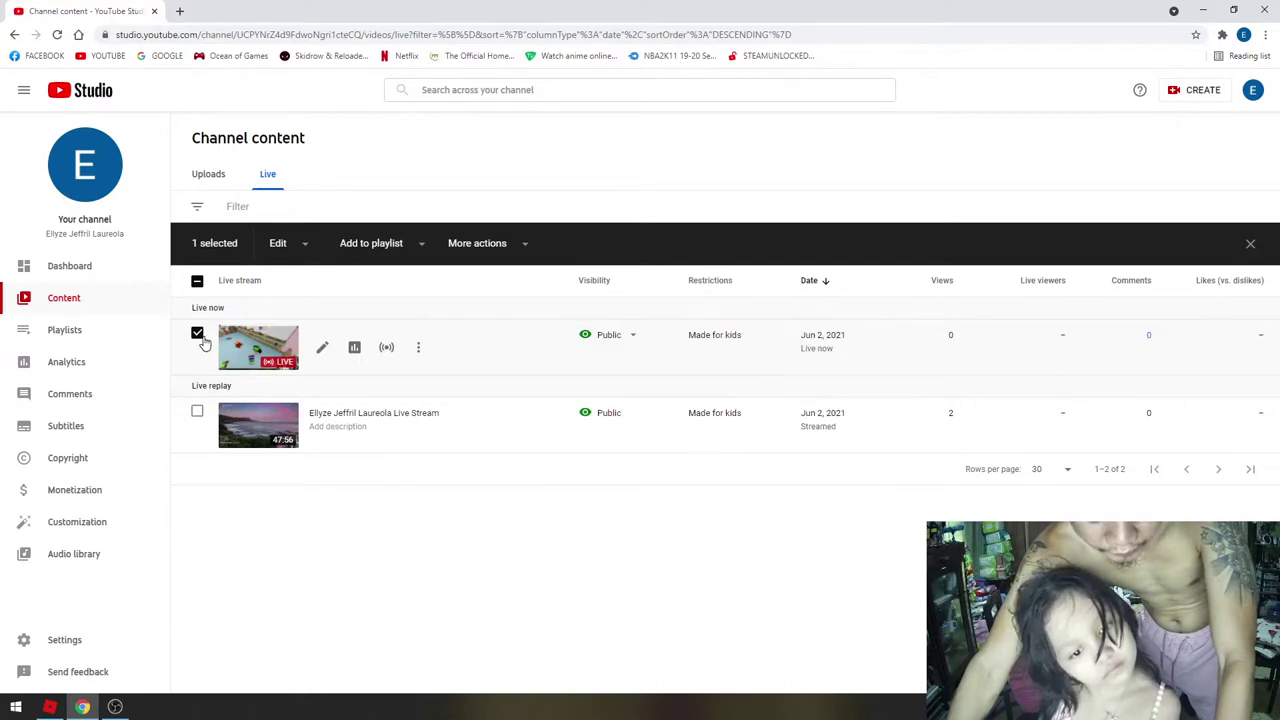
click(199, 336)
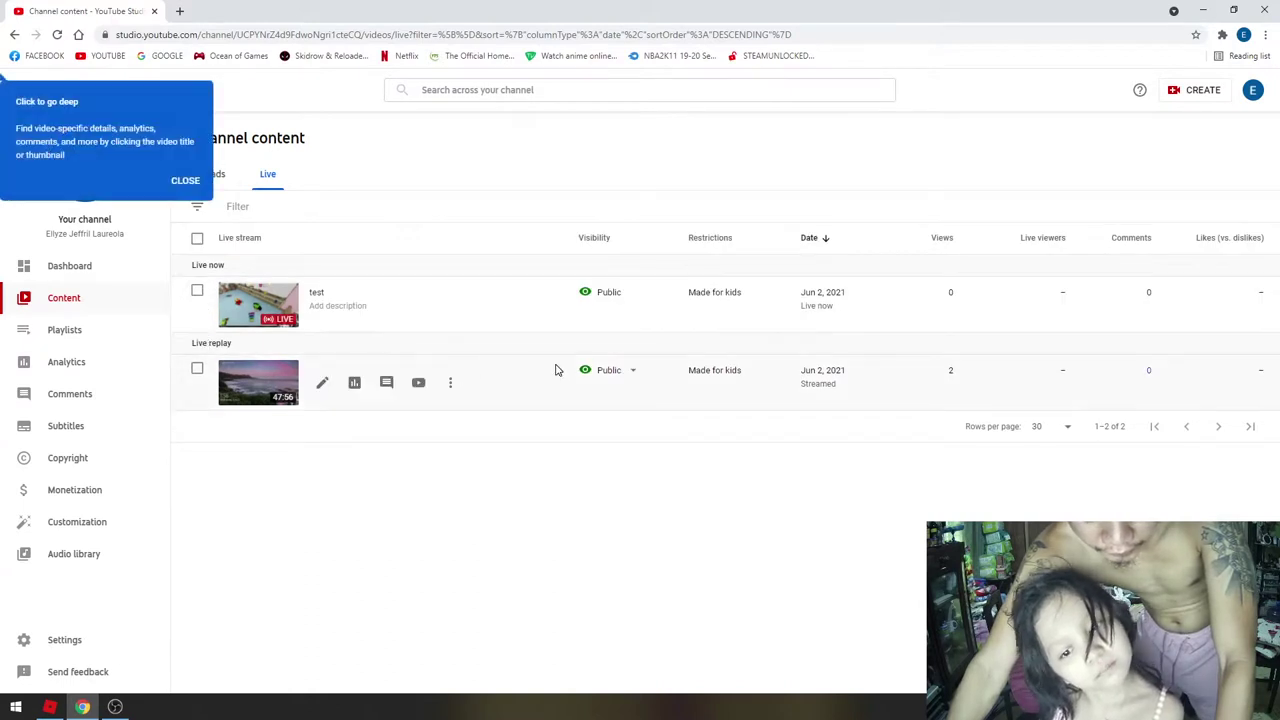
- Look at the video details of the 47:56 live replay and return to the channel's live stream list
click(260, 397)
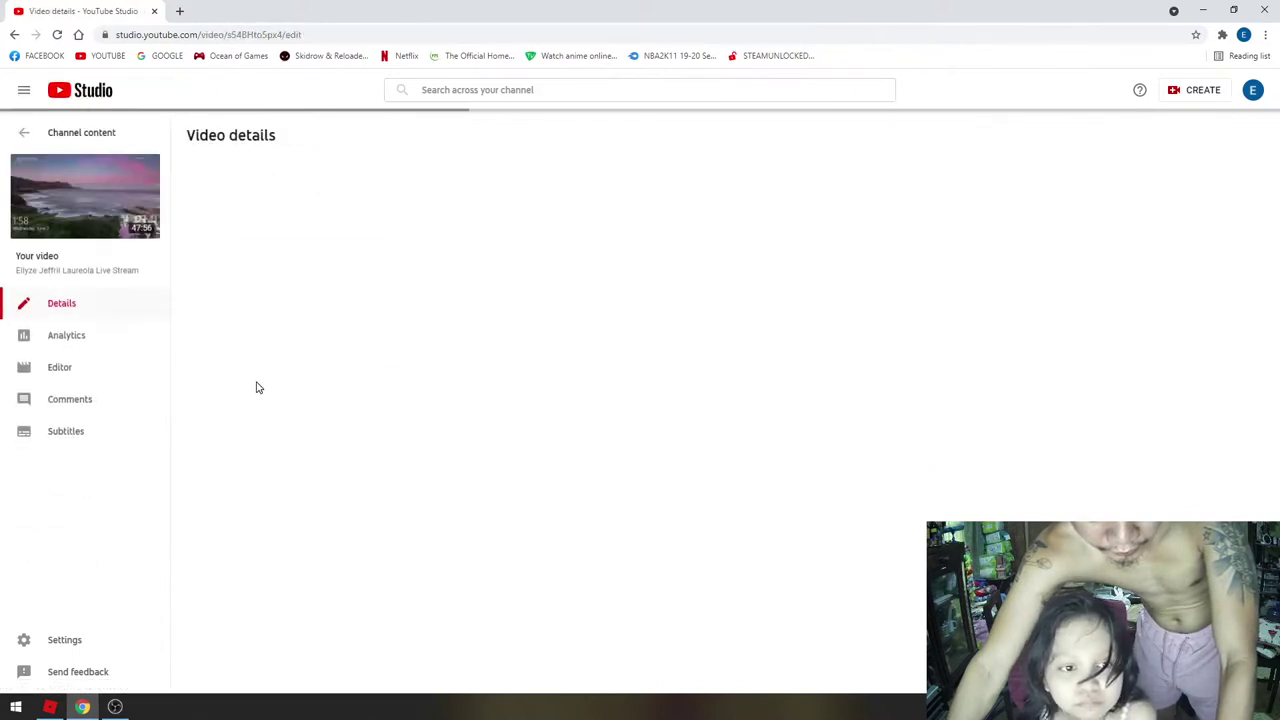
click(26, 132)
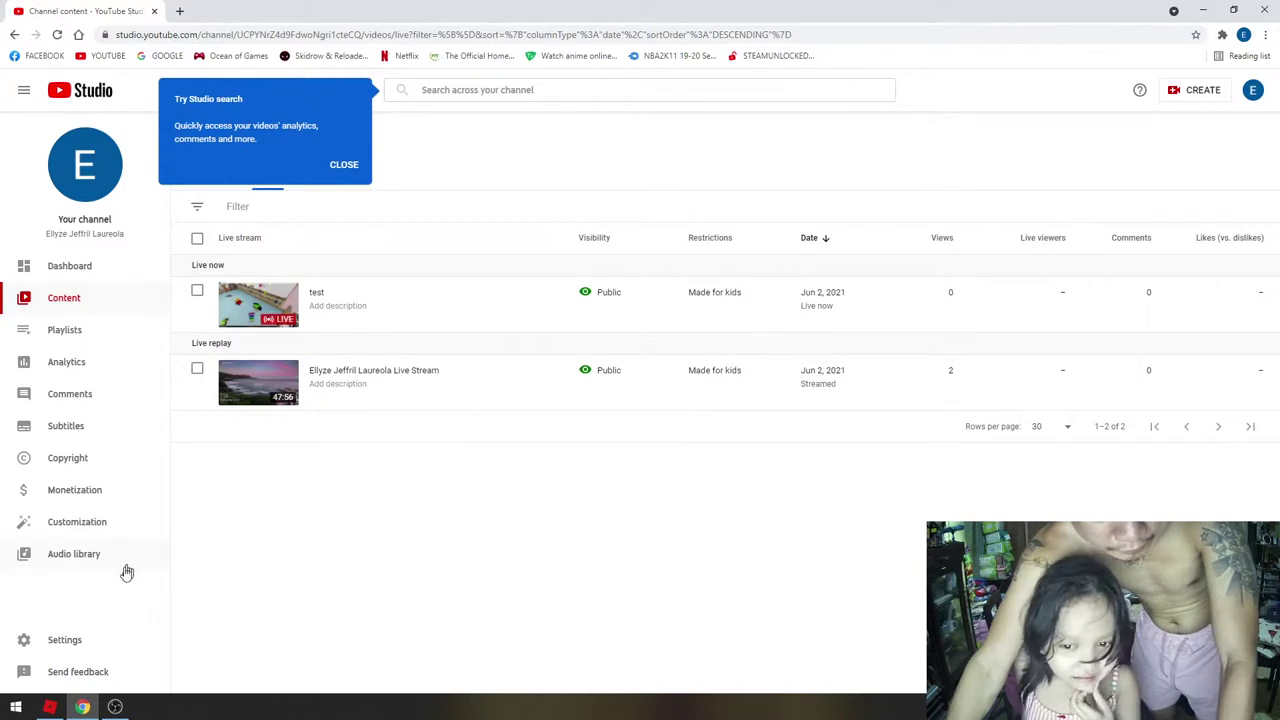
- Set the country of residence to Philippines in the channel's basic info settings
click(64, 640)
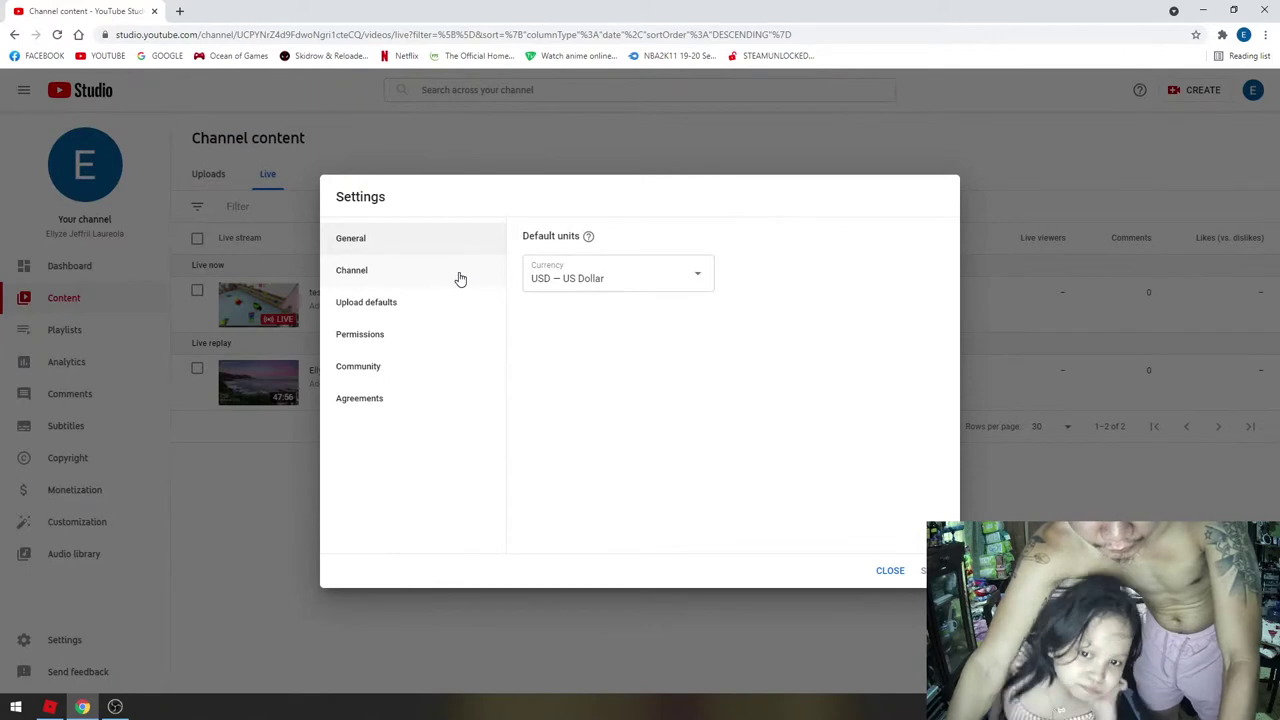
click(458, 275)
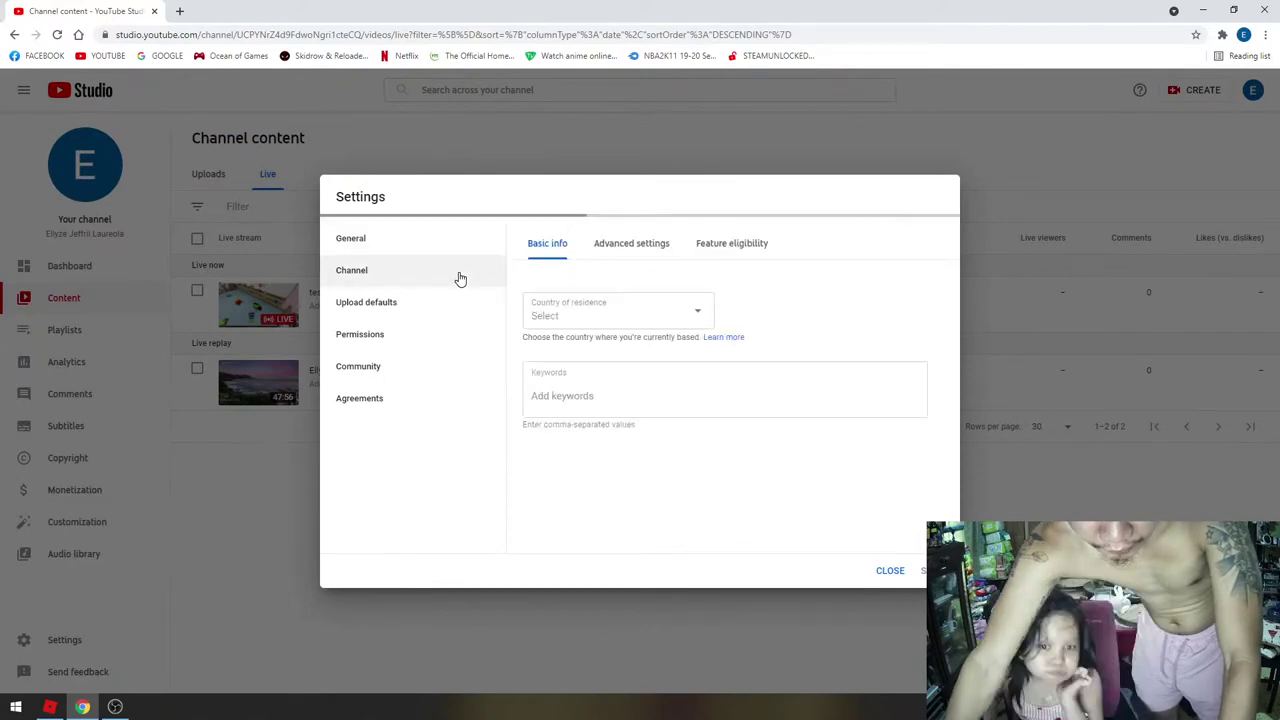
click(697, 313)
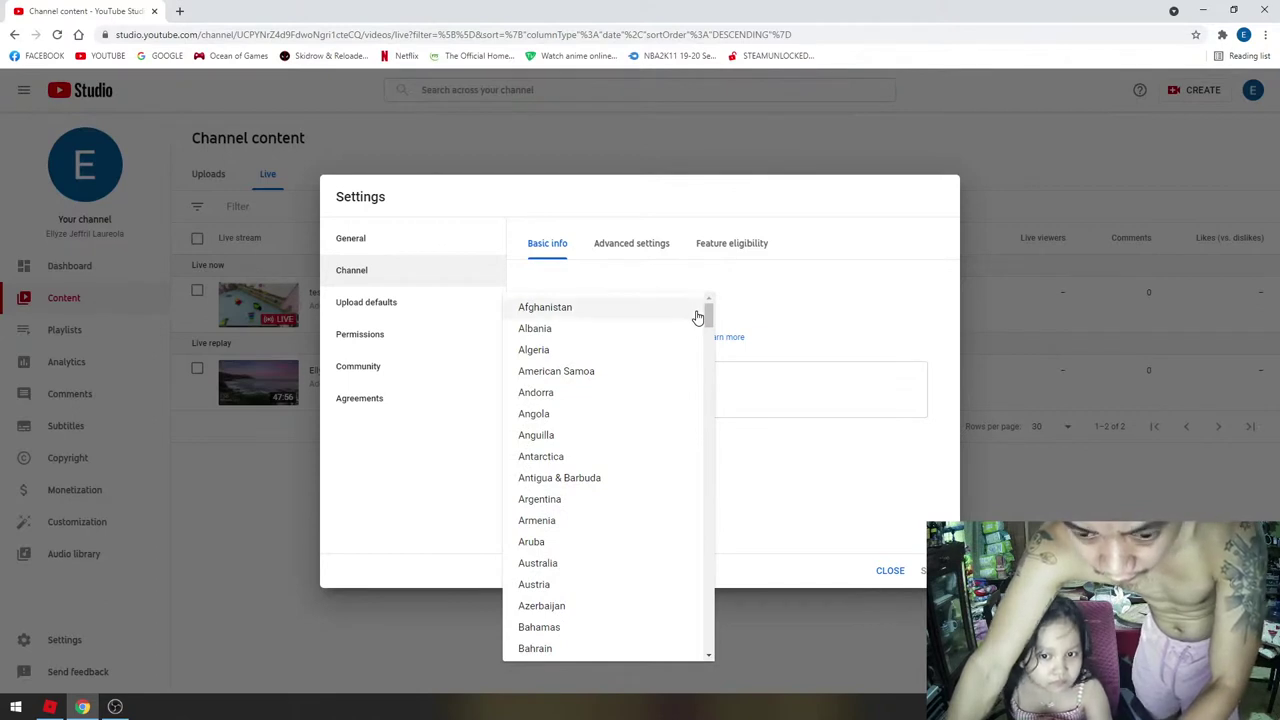
drag(708, 310, 726, 543)
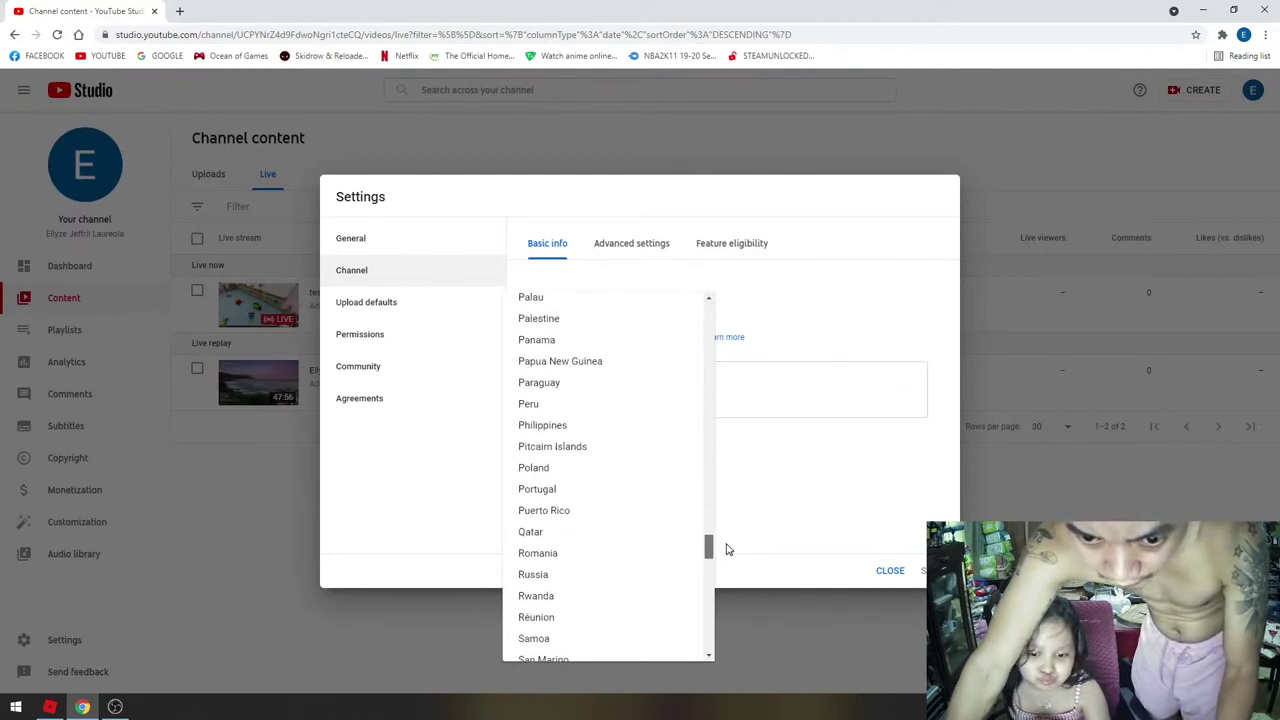
click(569, 432)
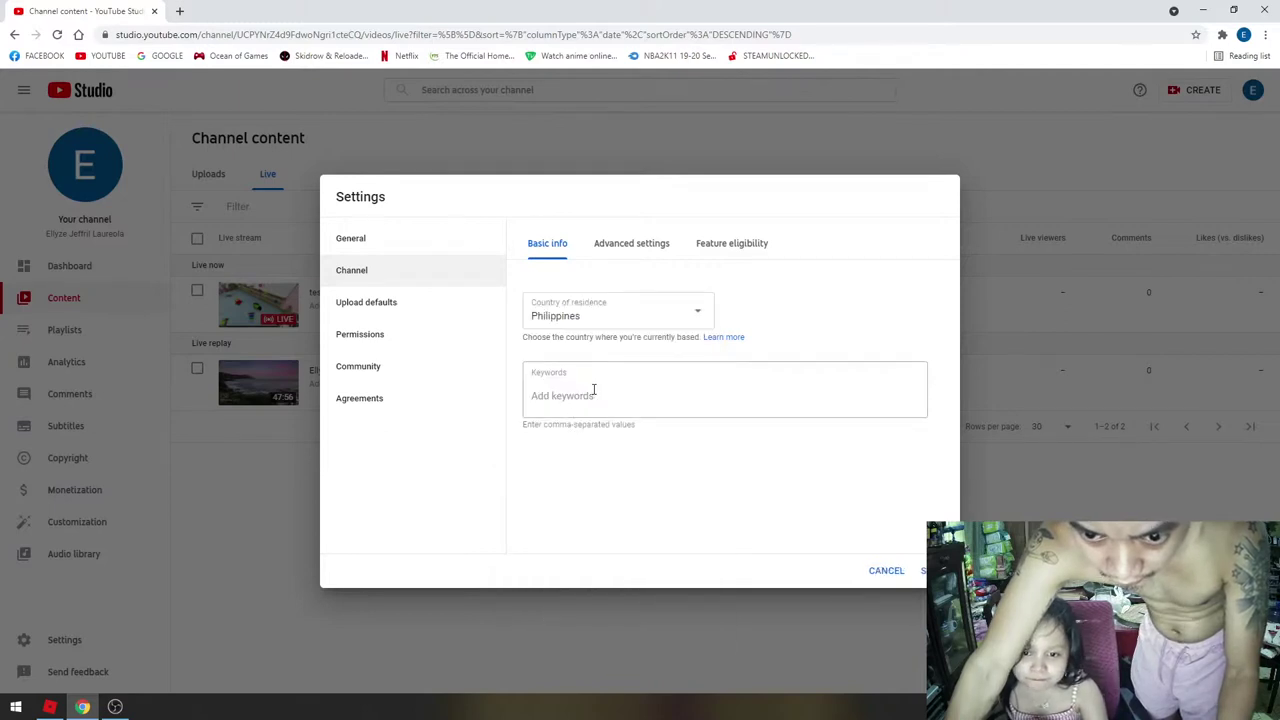
- Add the channel owner's full name and each part of it as separate channel keywords, and save the settings
click(595, 390)
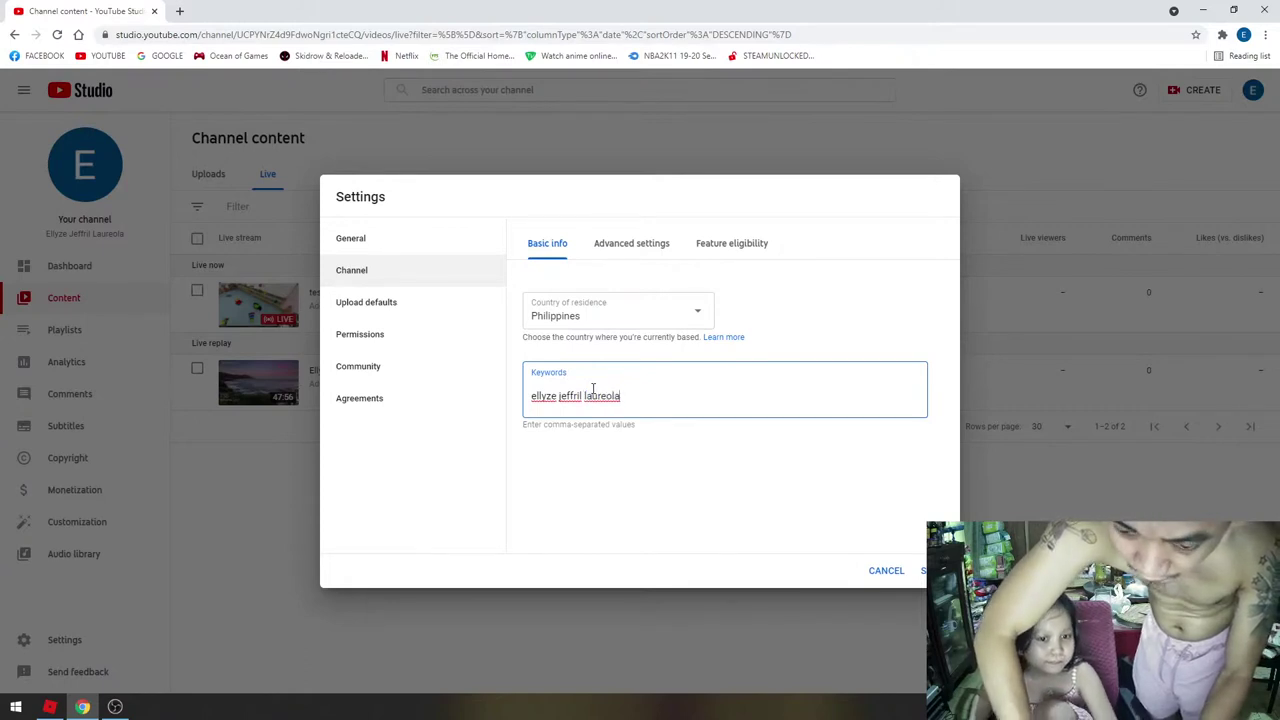
key(Return)
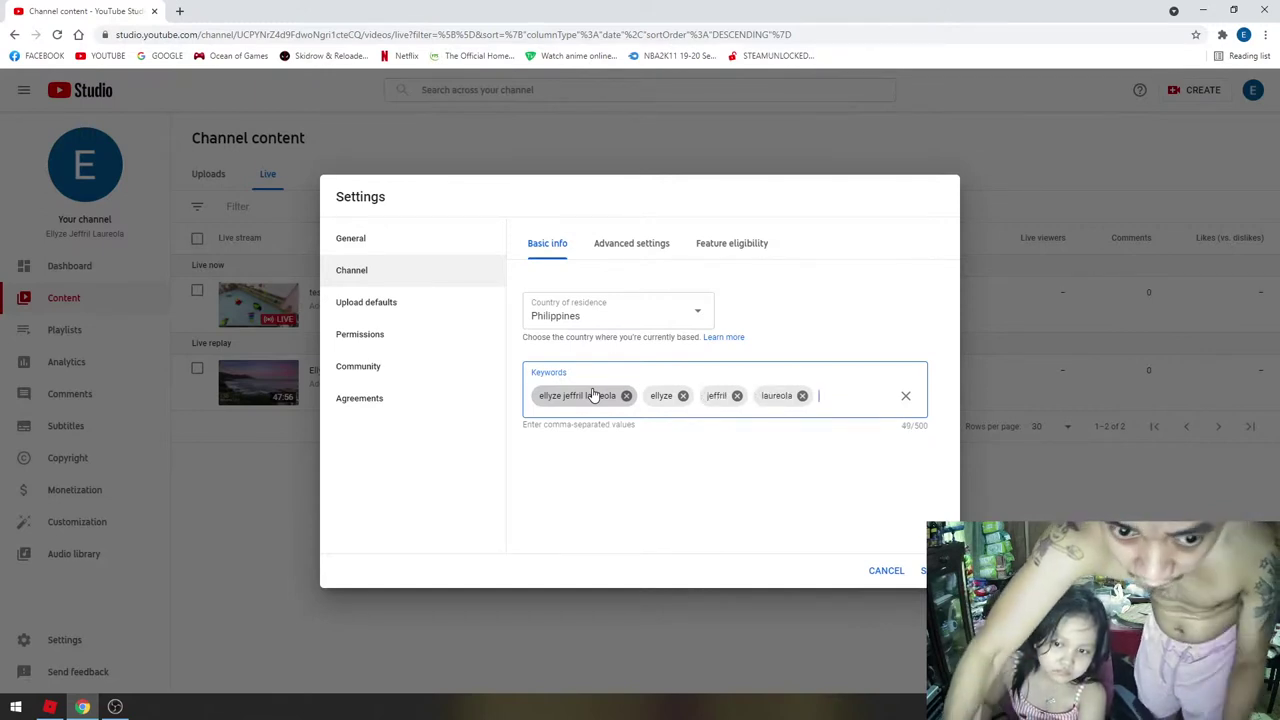
click(924, 574)
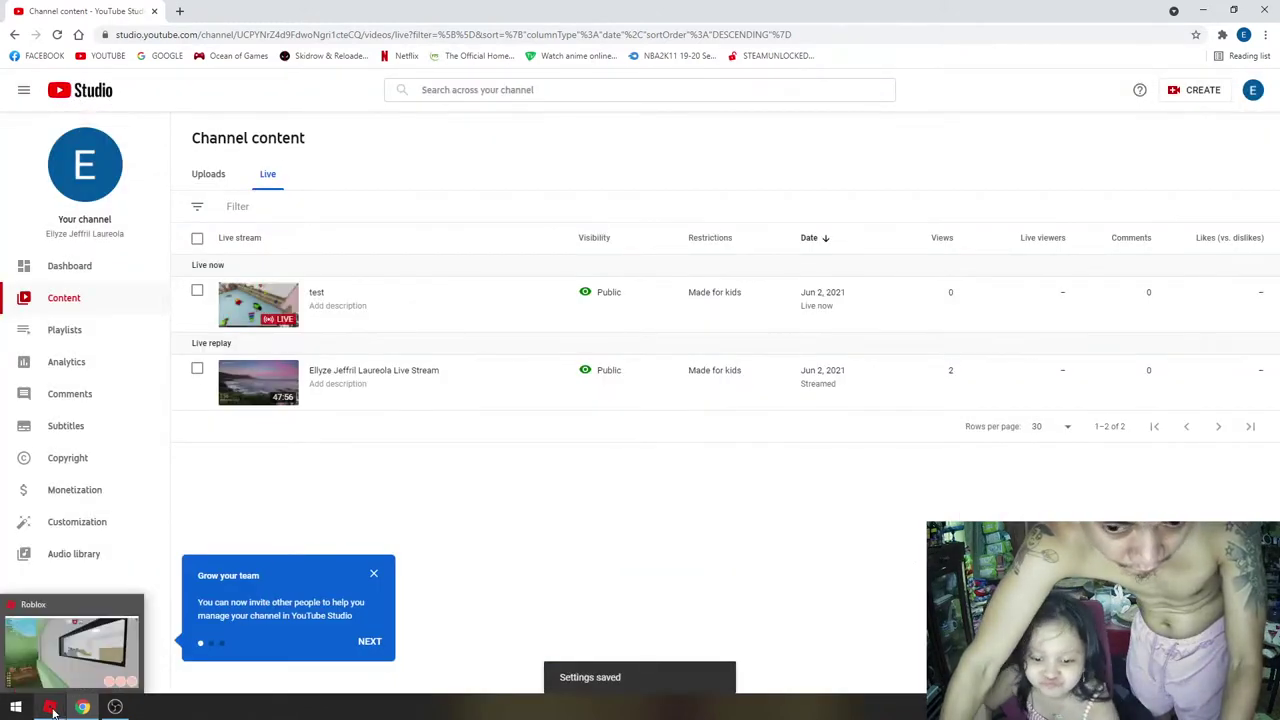
- Retitle the current live stream "test" plus the owner's name, describe it as "testing my live" with that name, and save
click(53, 708)
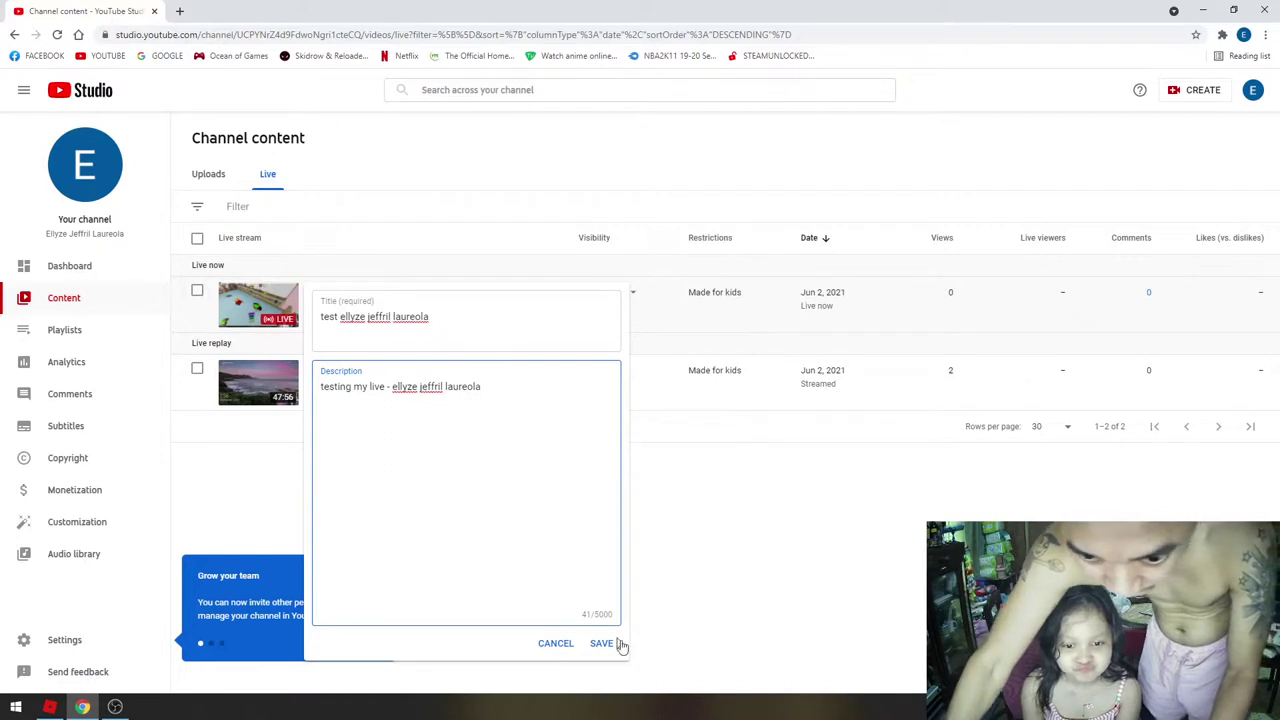
click(601, 644)
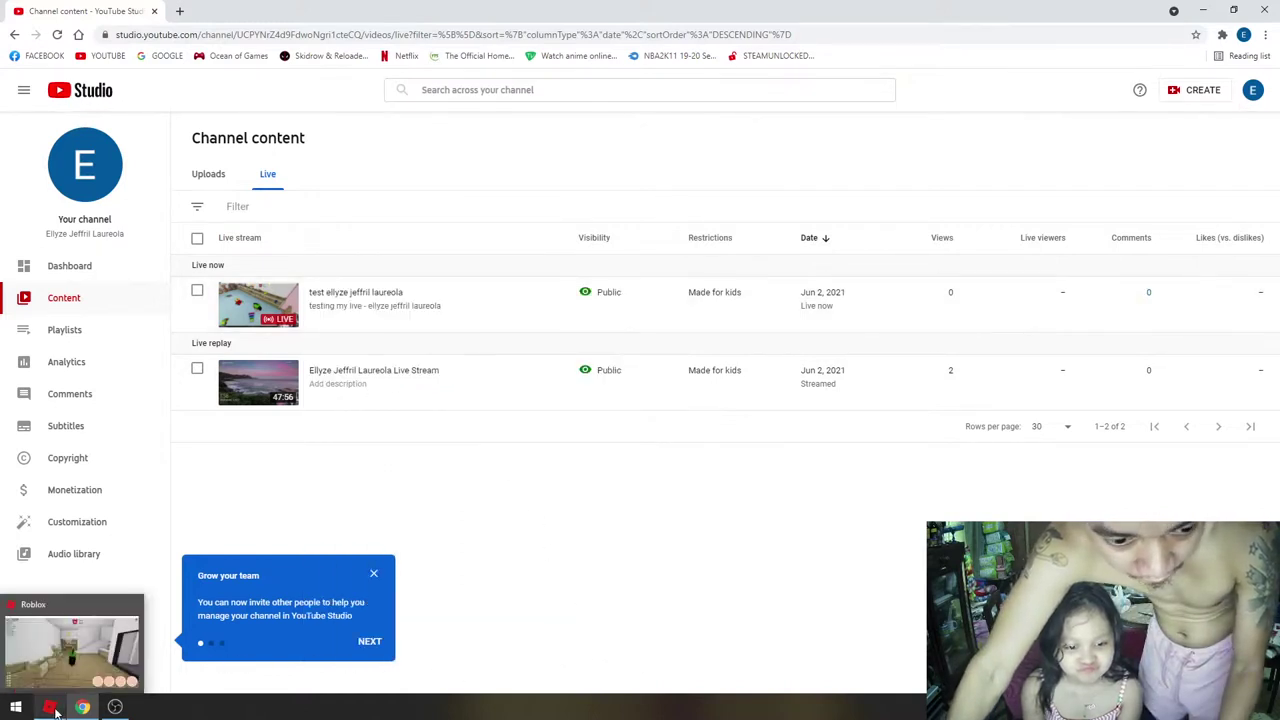
- Switch to Roblox and crawl the baby out of the house through the open doorway
click(52, 708)
key(w)
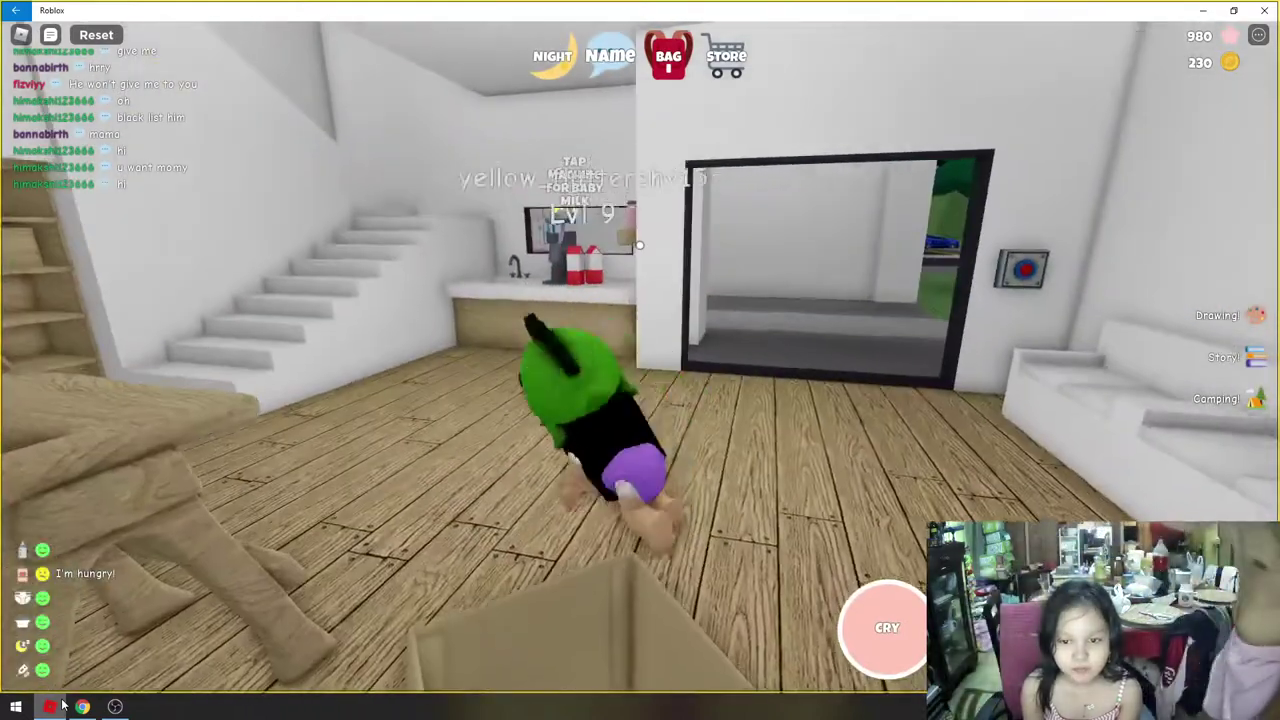
key(a)
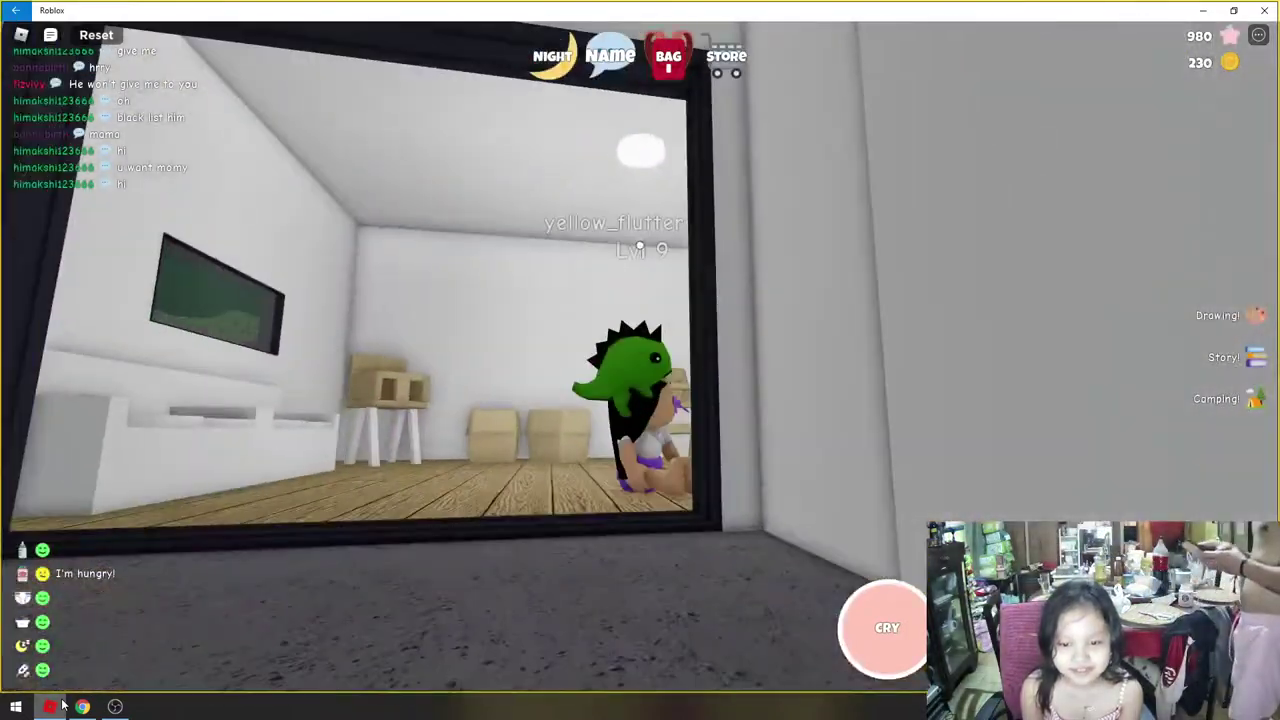
key(s)
key(d)
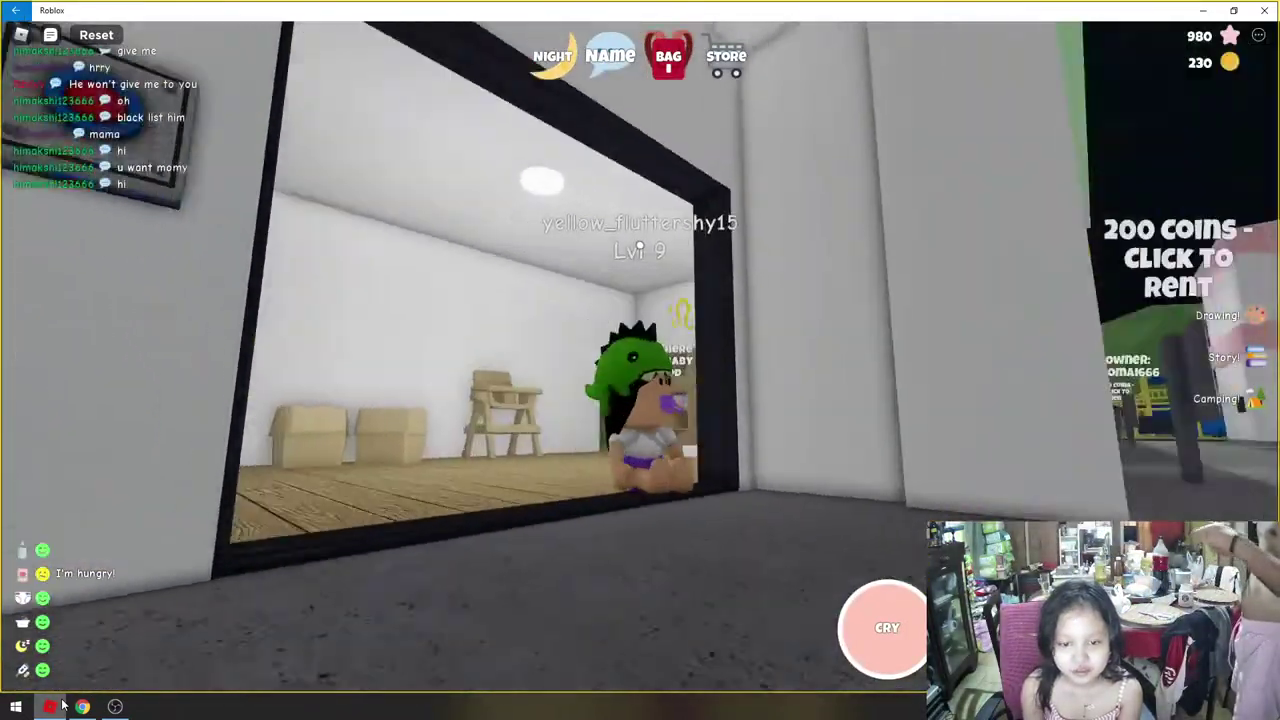
key(d)
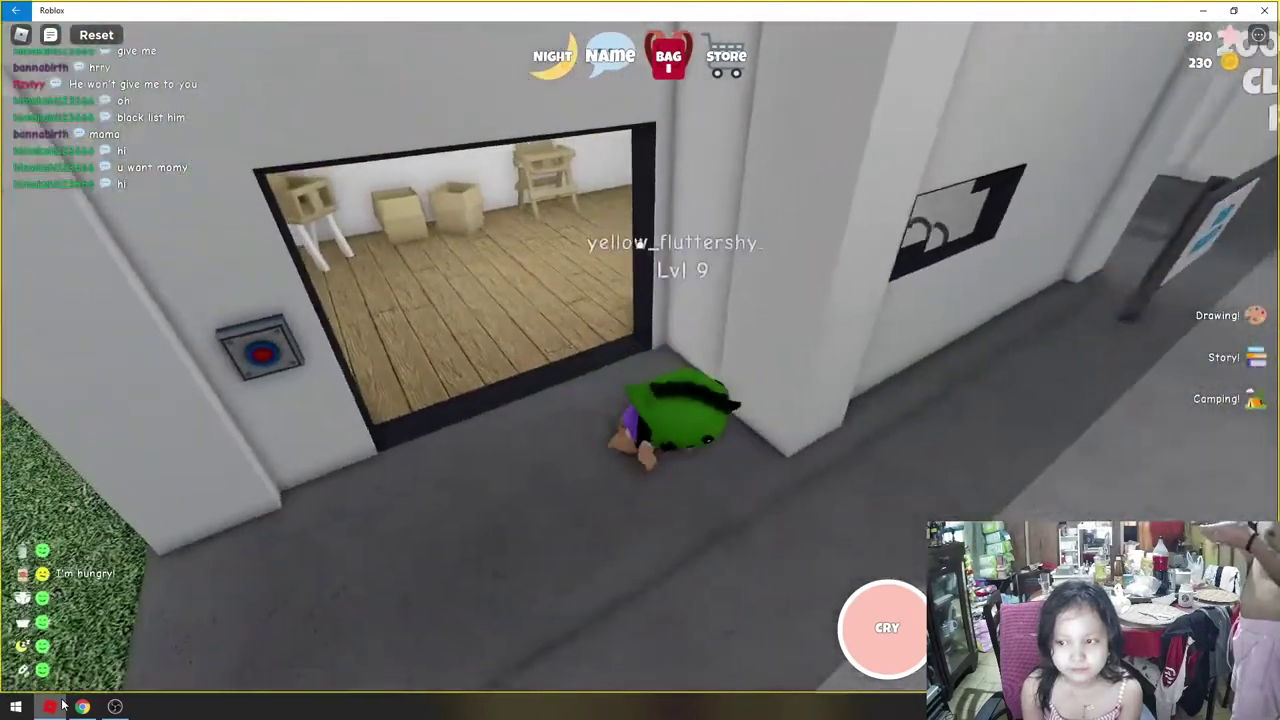
- Crawl the baby along the path between the buildings to the edge of the fountain plaza
key(w)
key(w)
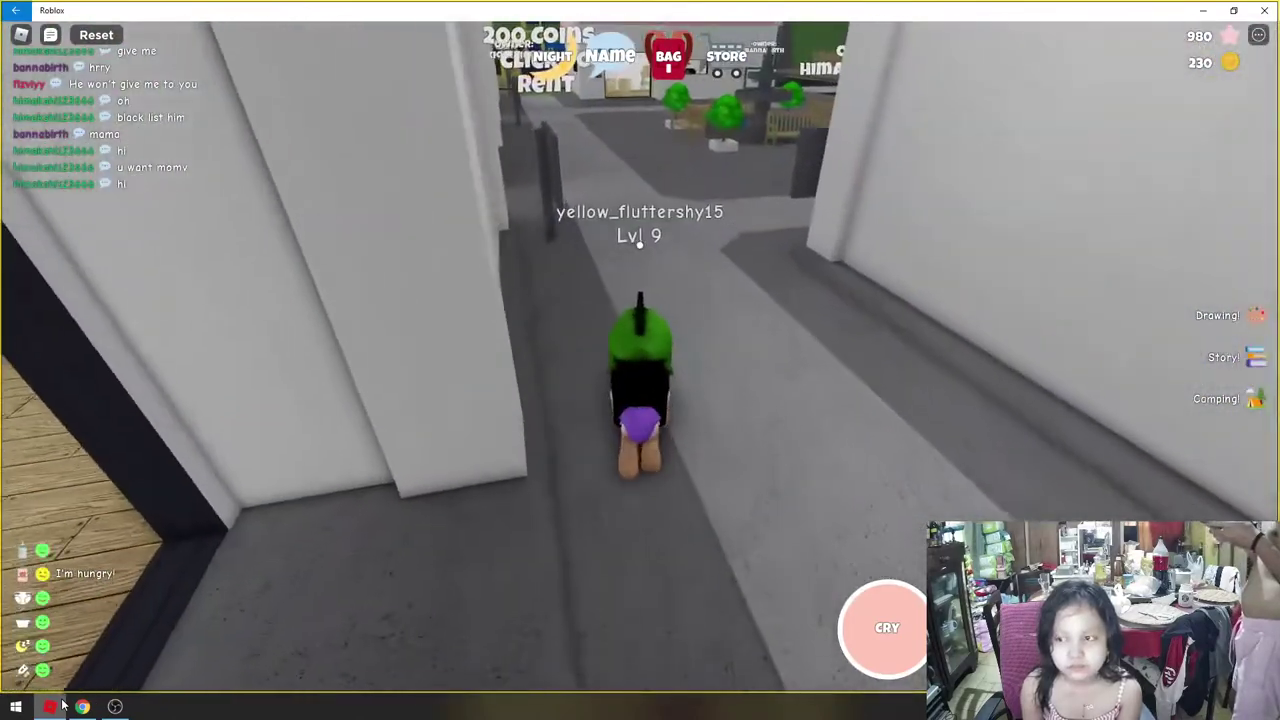
key(w)
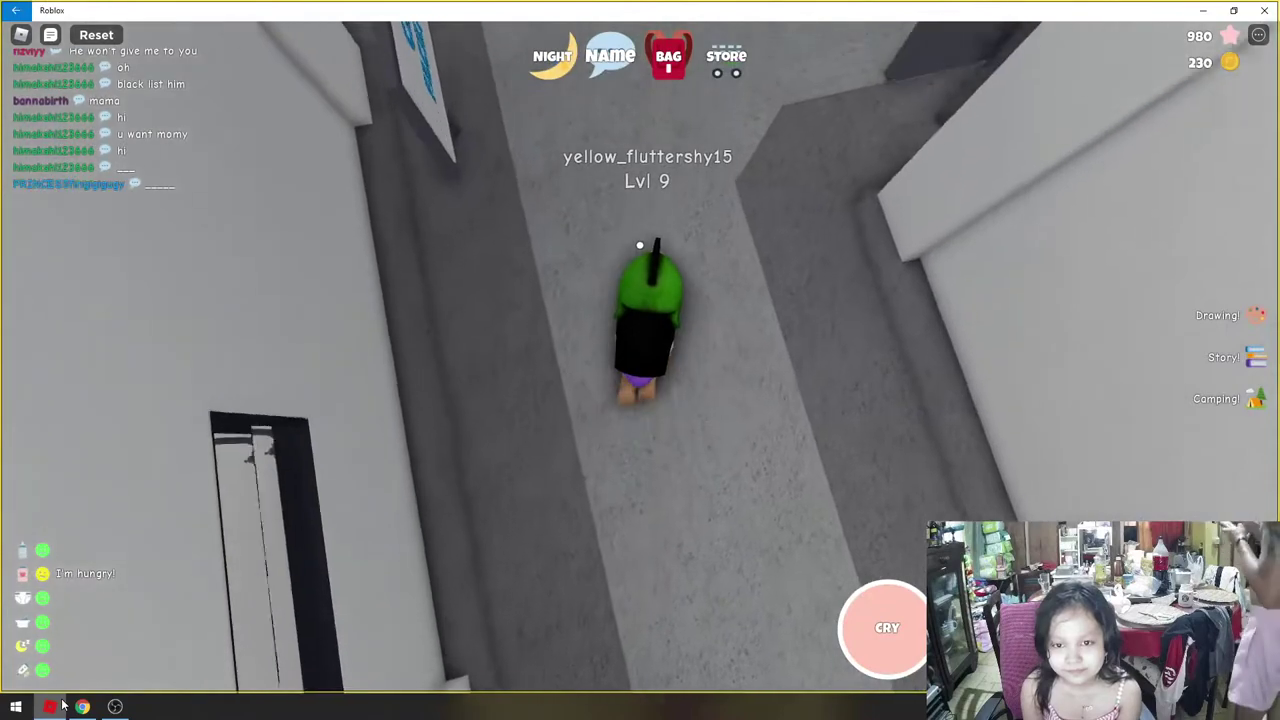
key(w)
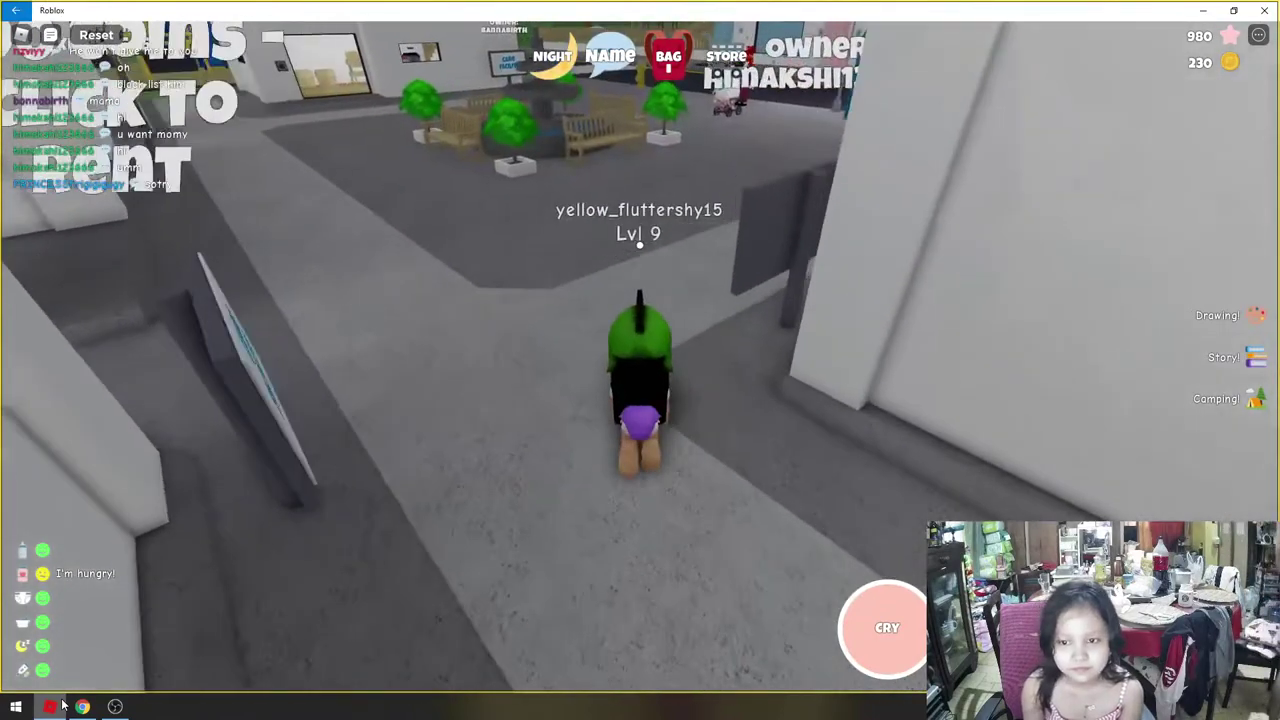
key(w)
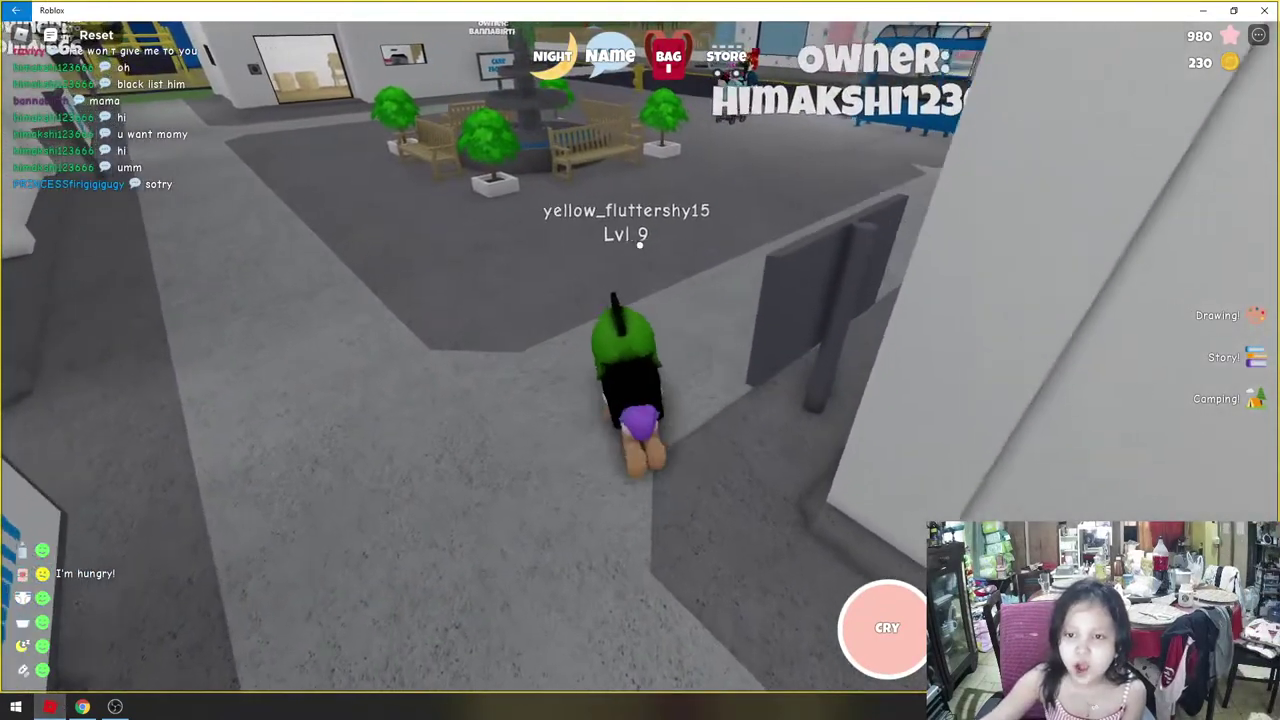
key(w)
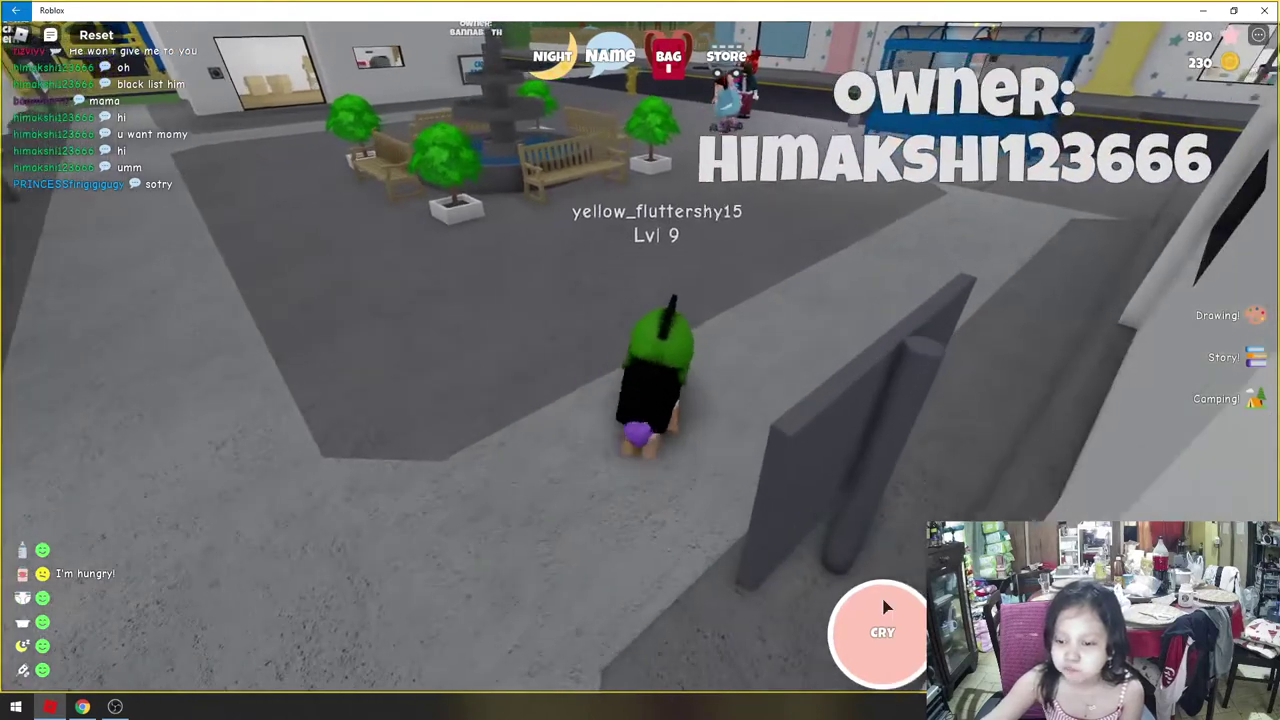
- Cross the plaza past the fountain to the pavement beside the blue bus shelter
key(w)
key(d)
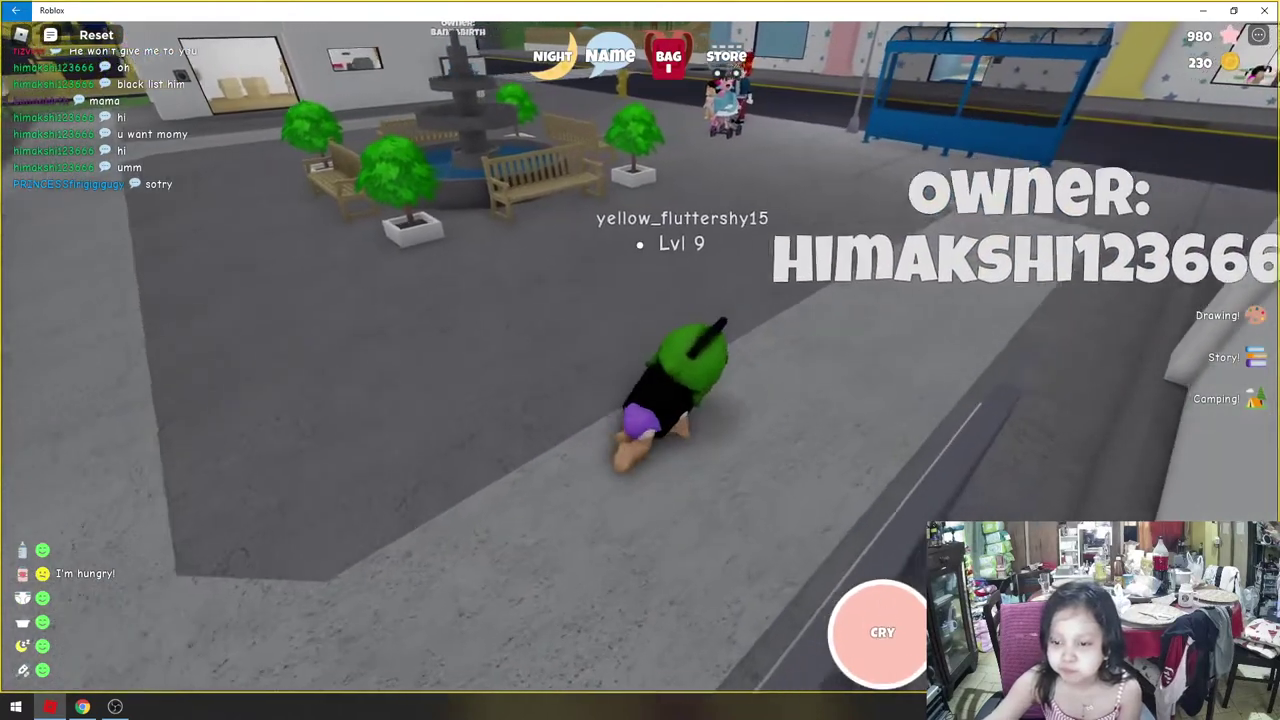
key(w)
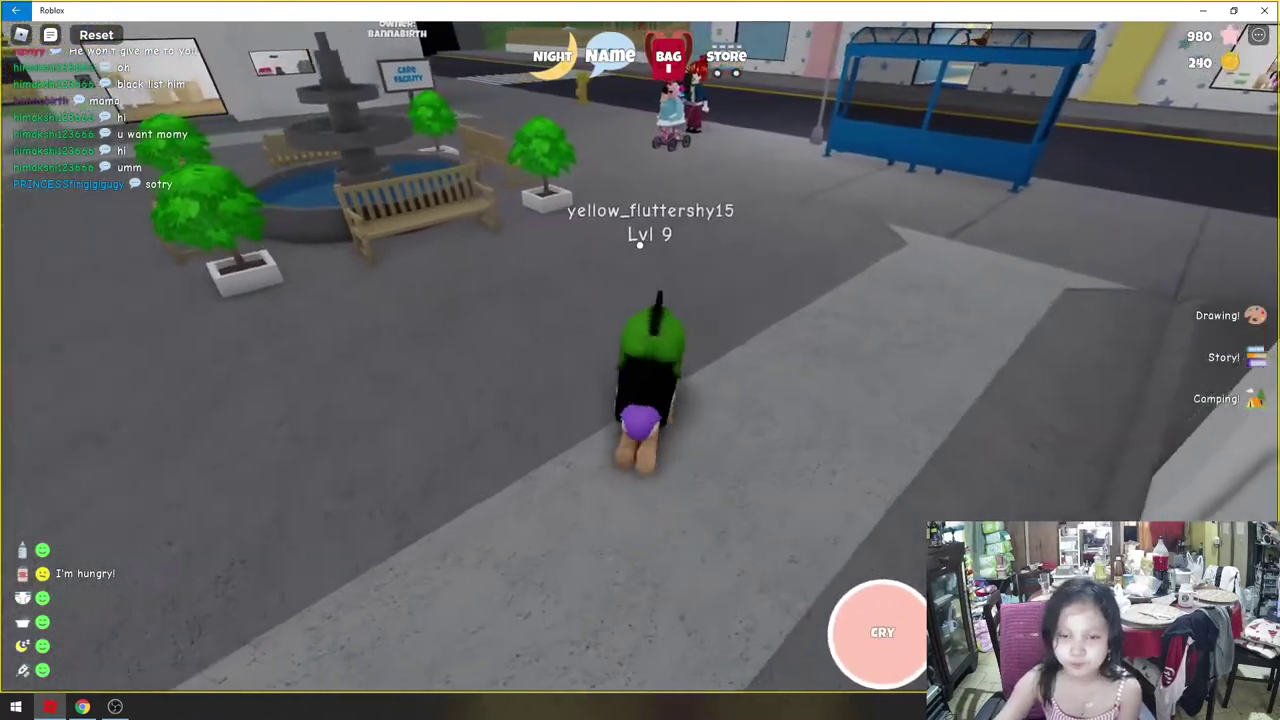
key(Right)
key(a)
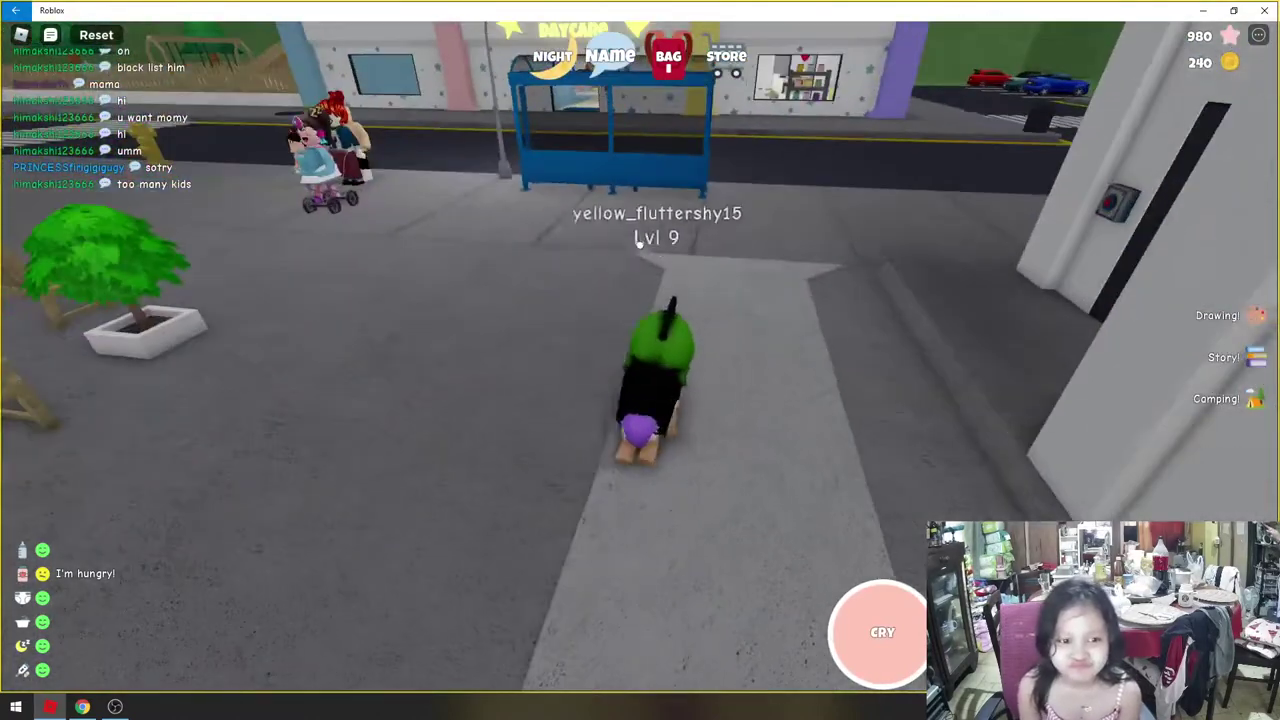
key(w)
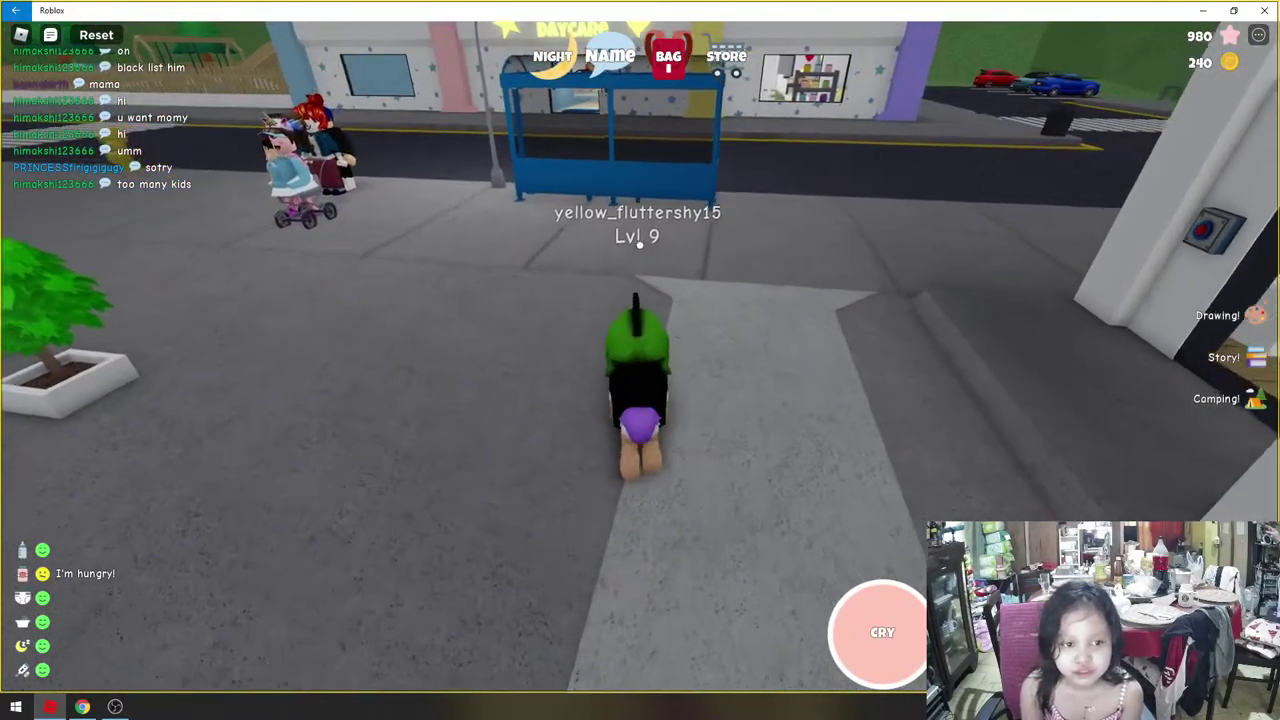
key(w)
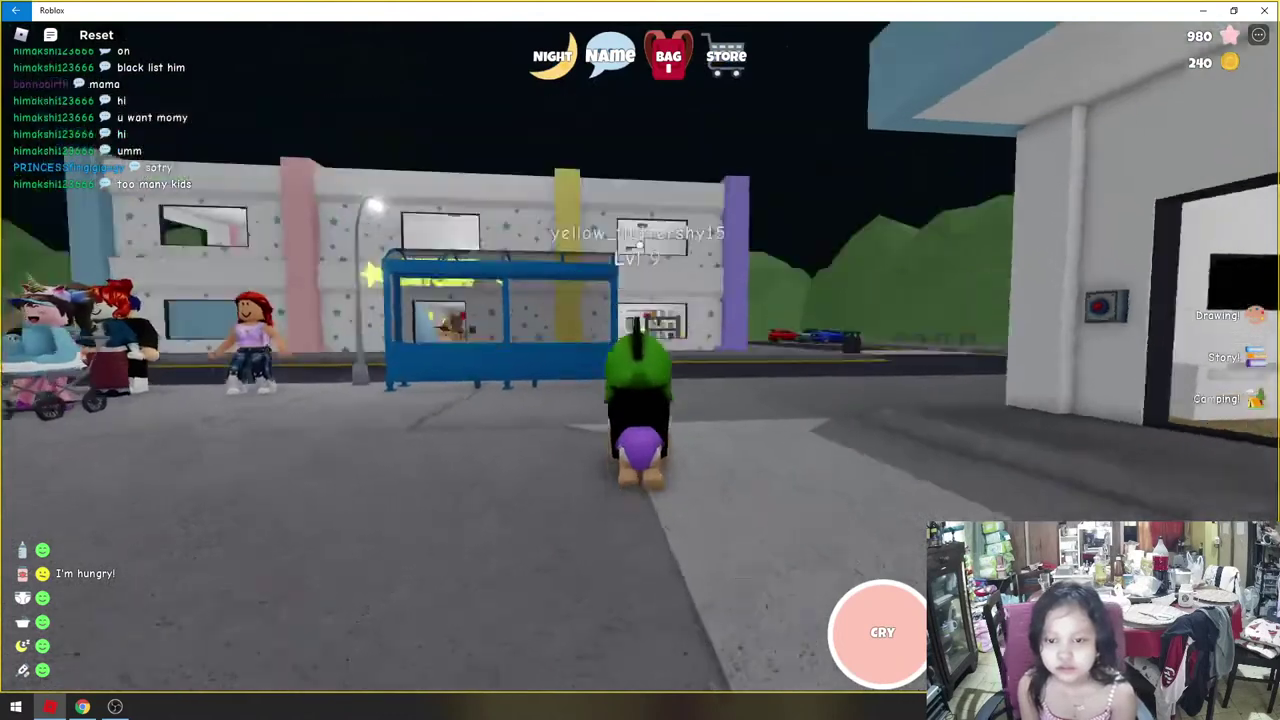
key(w)
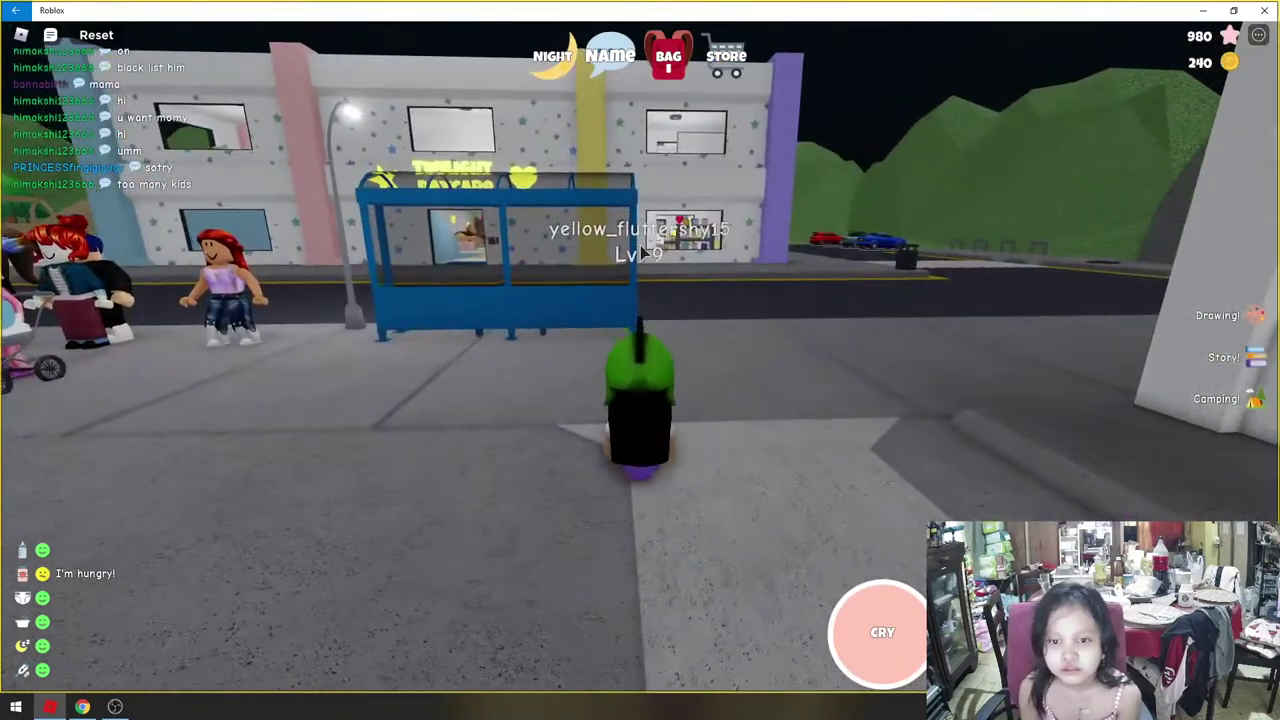
key(w)
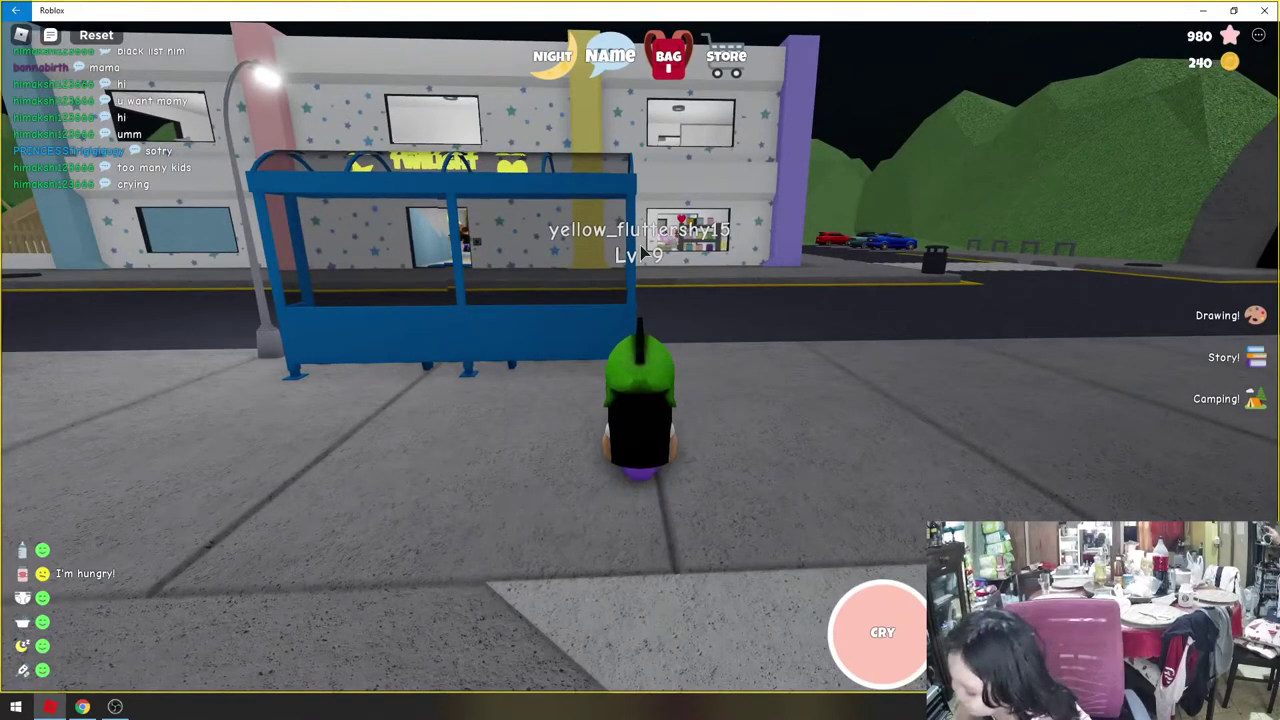
- Crawl past the side of the blue bus shelter to the edge of the road
key(Right)
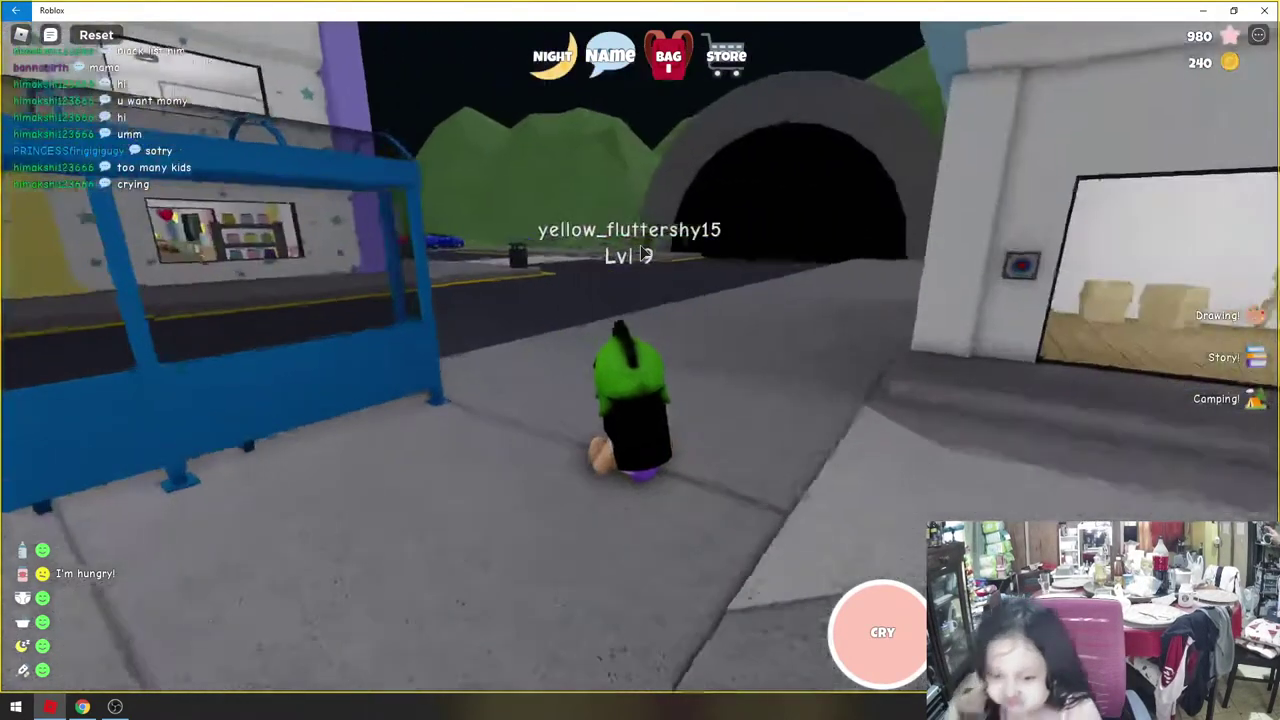
key(Left)
key(w)
key(Left)
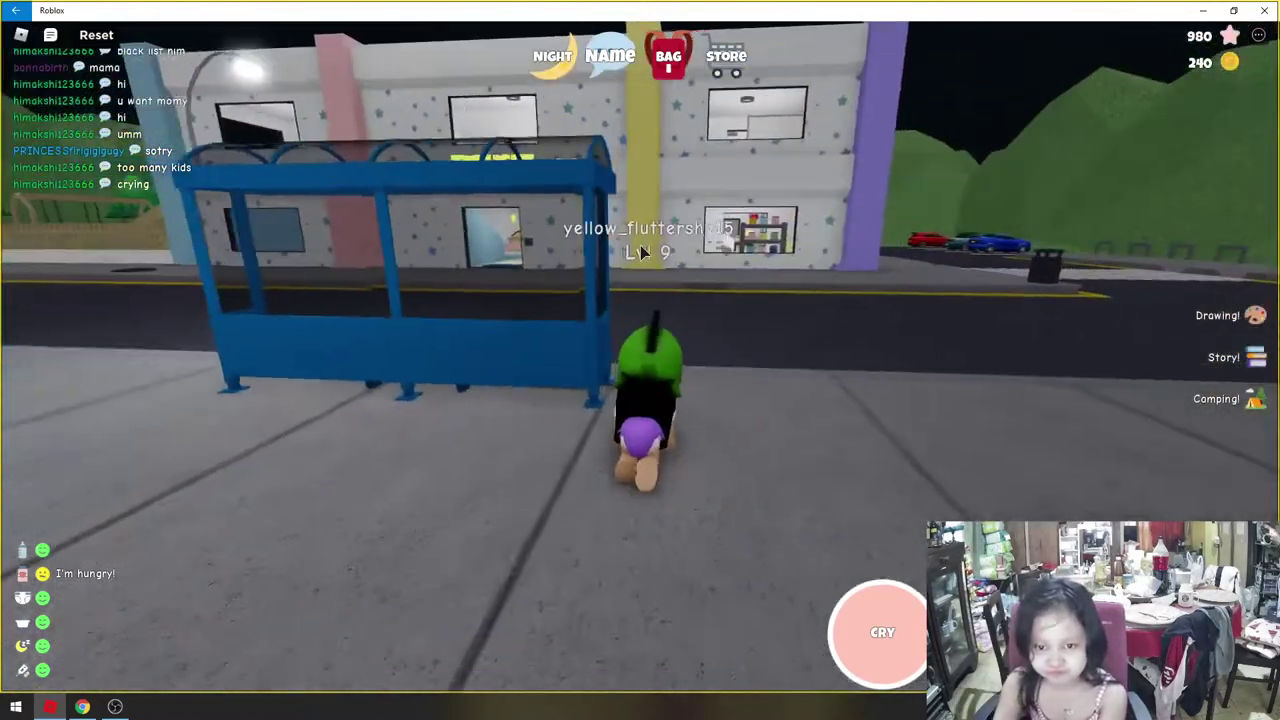
key(w)
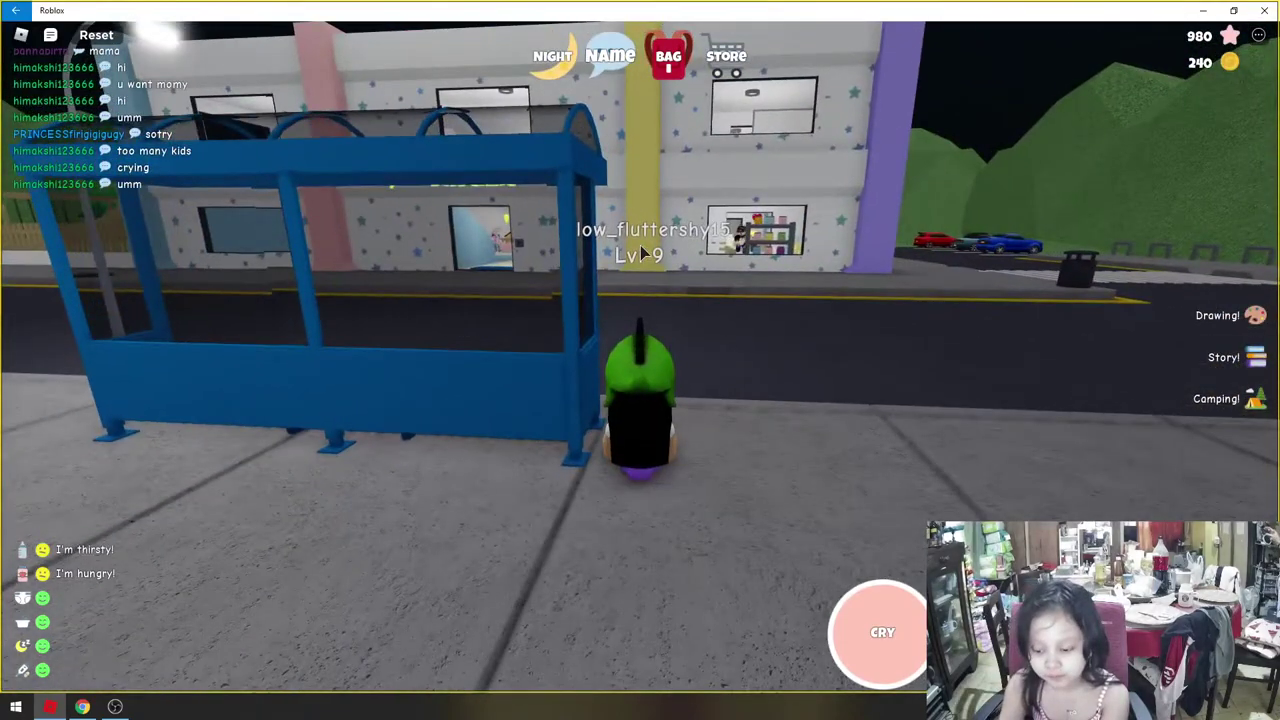
key(w)
key(Left)
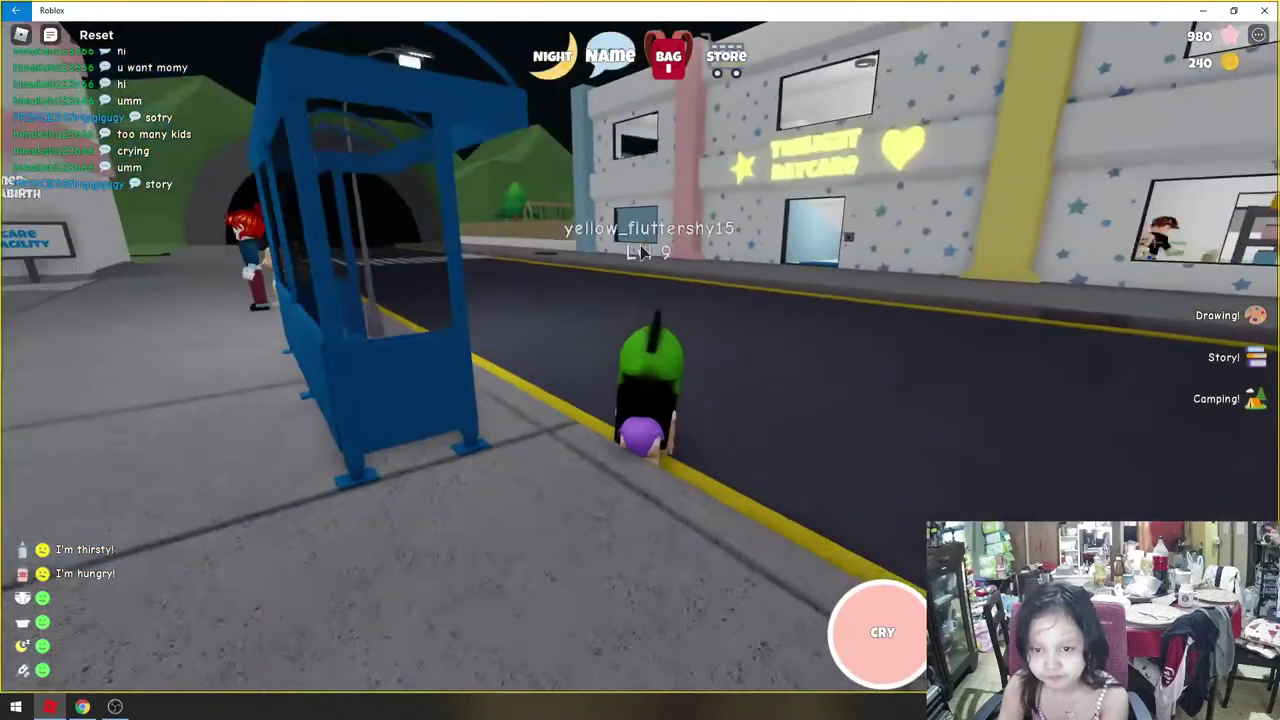
- Cross the road to the kerb in front of the Twilight Daycare entrance
key(w)
key(Right)
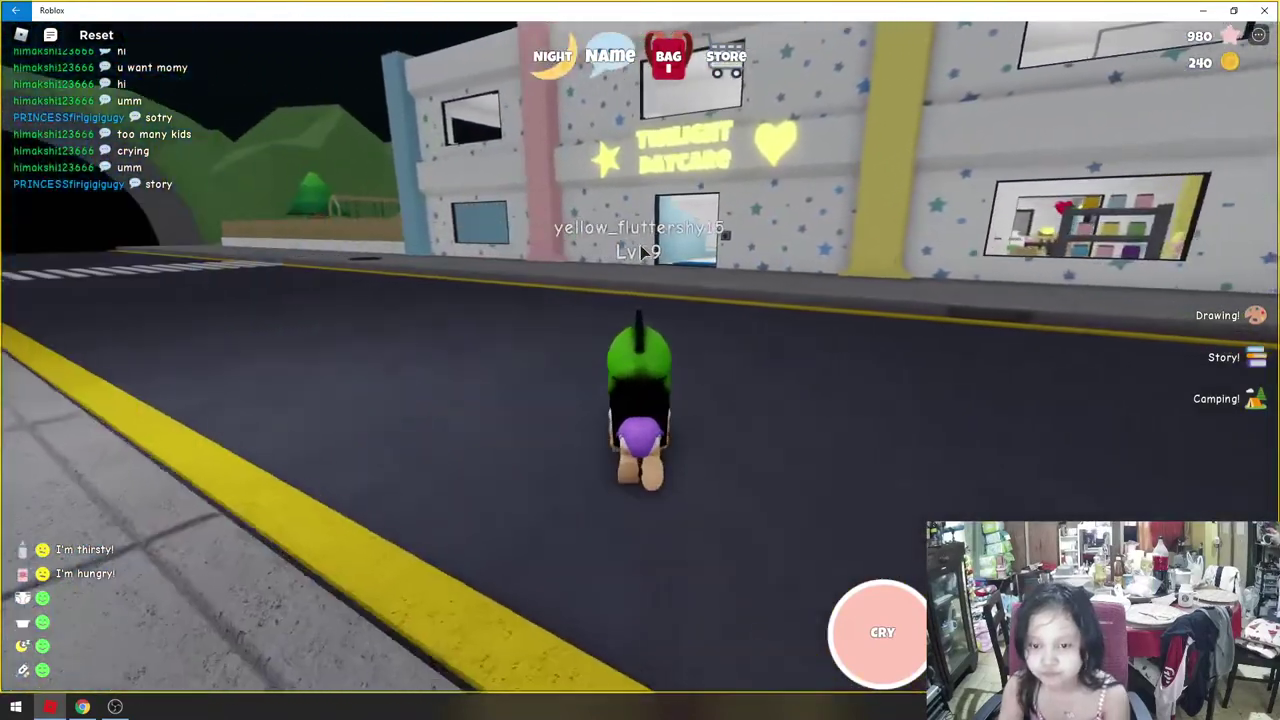
key(w)
key(d)
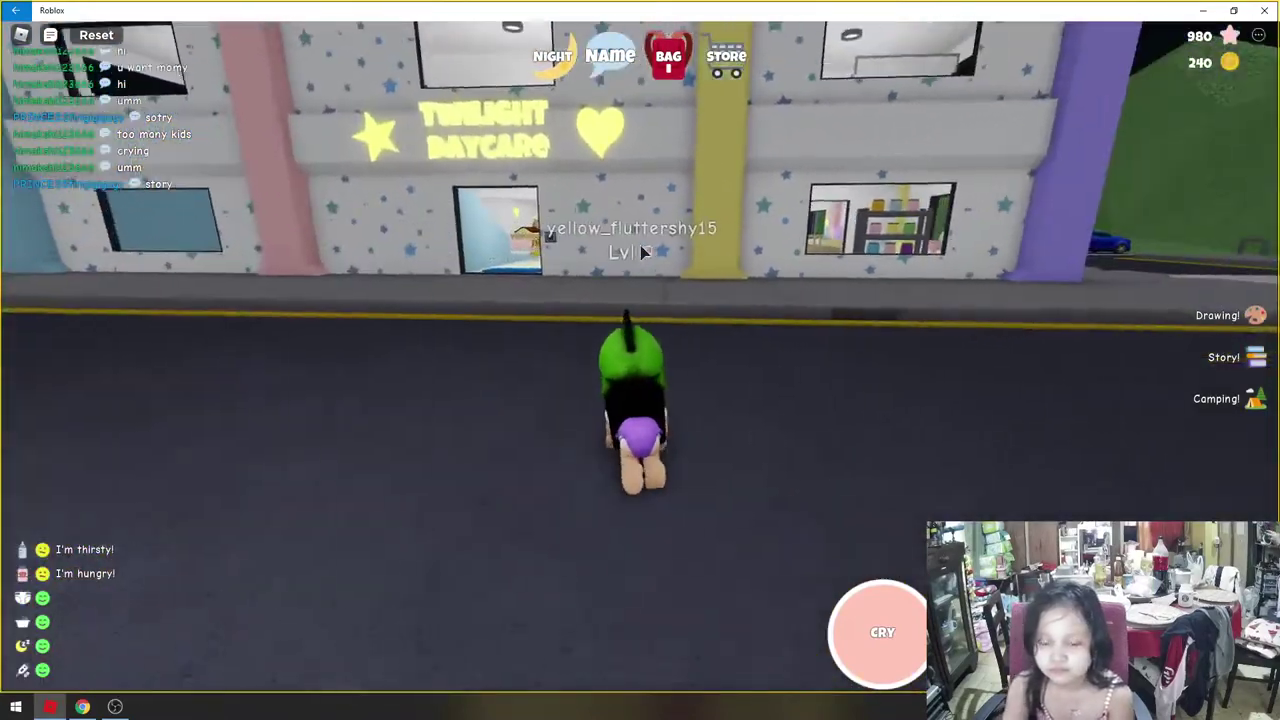
key(w)
key(Left)
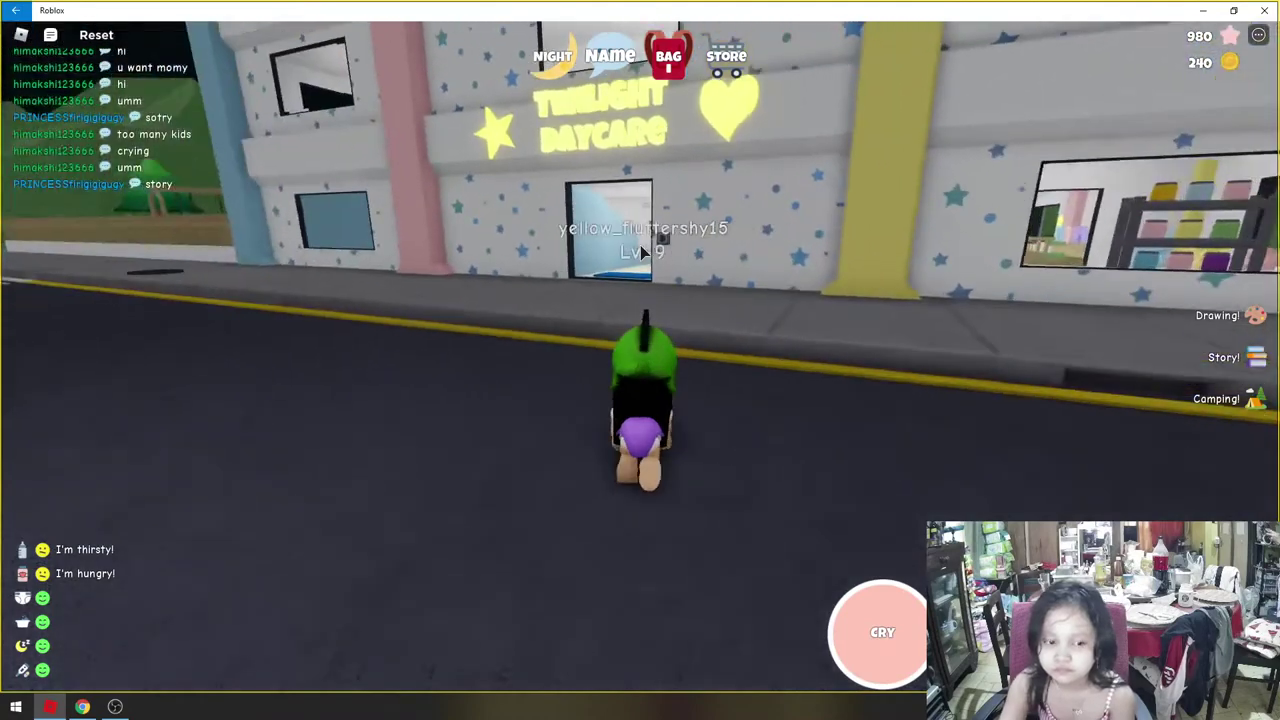
key(w)
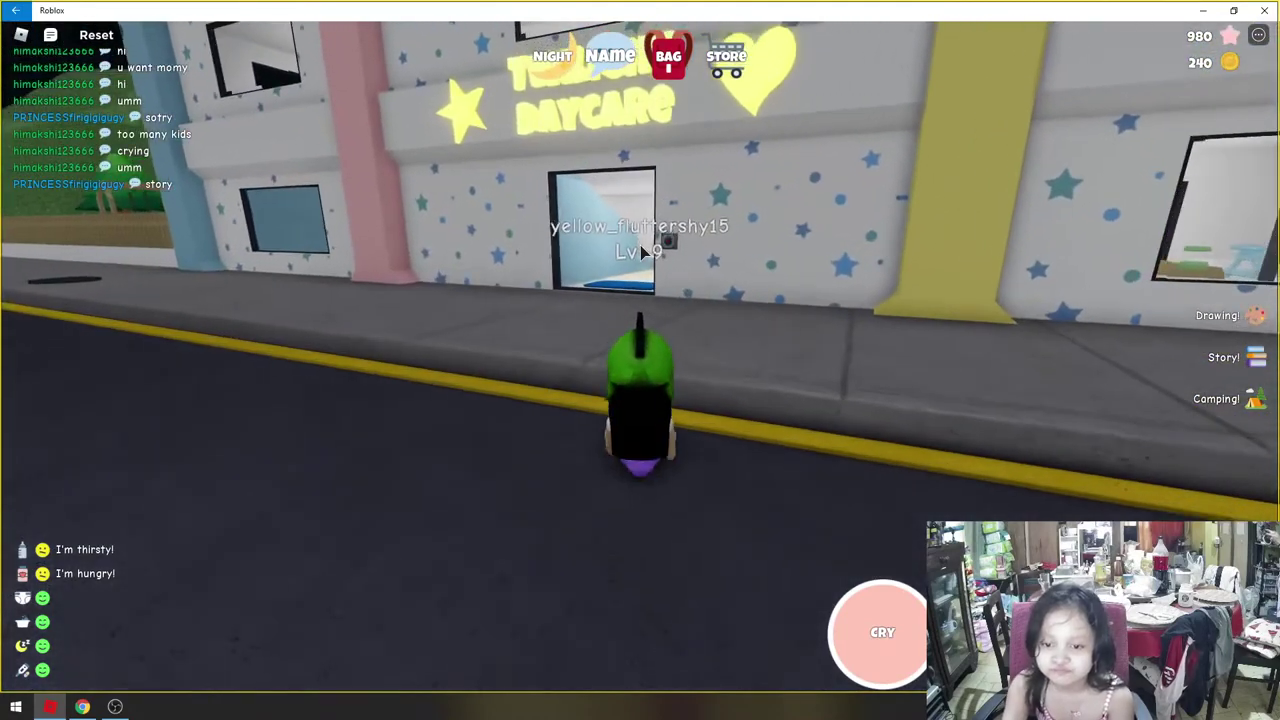
key(w)
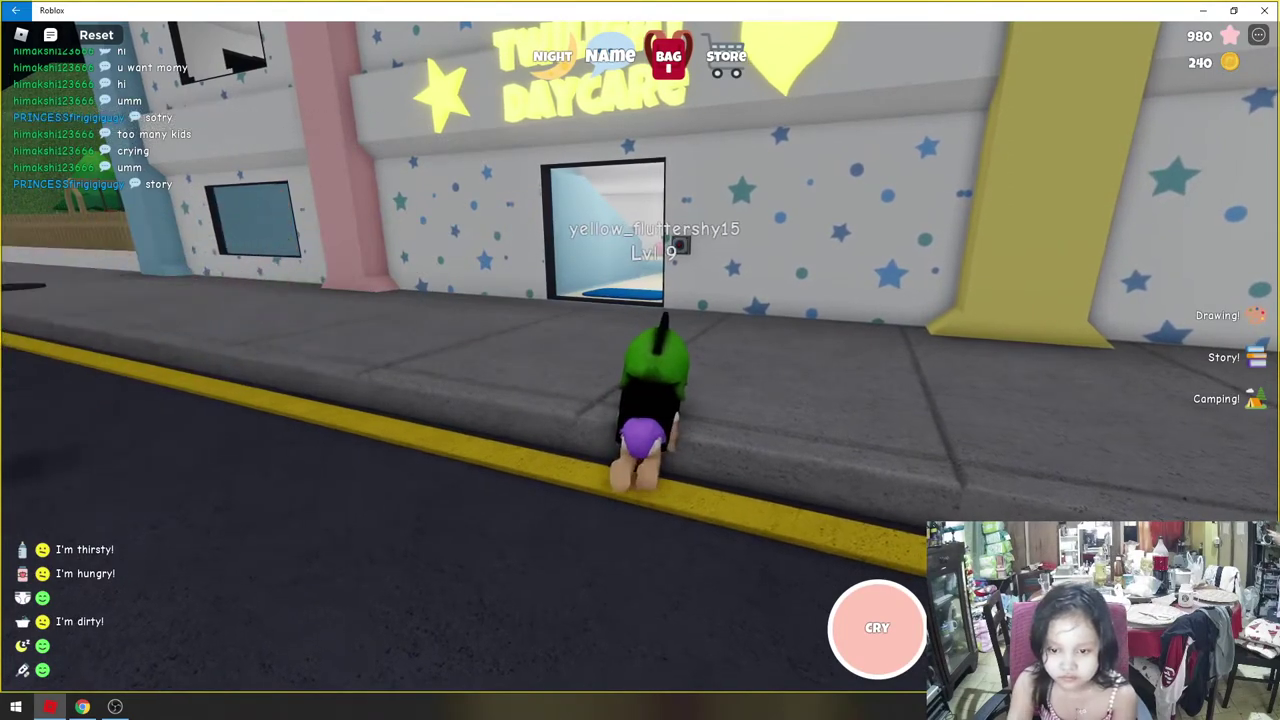
- Look around the street, both tunnels and the opposite buildings from the kerb in front of the Twilight Daycare entrance
key(Left)
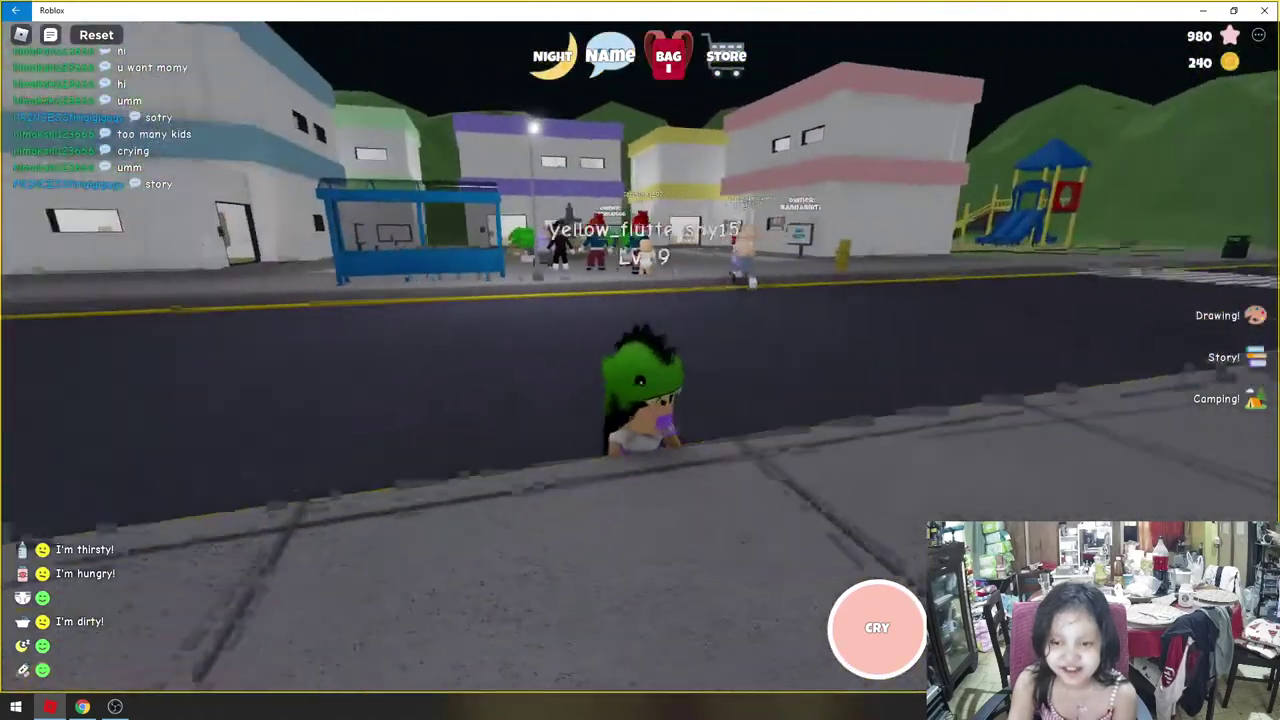
key(Right)
key(w)
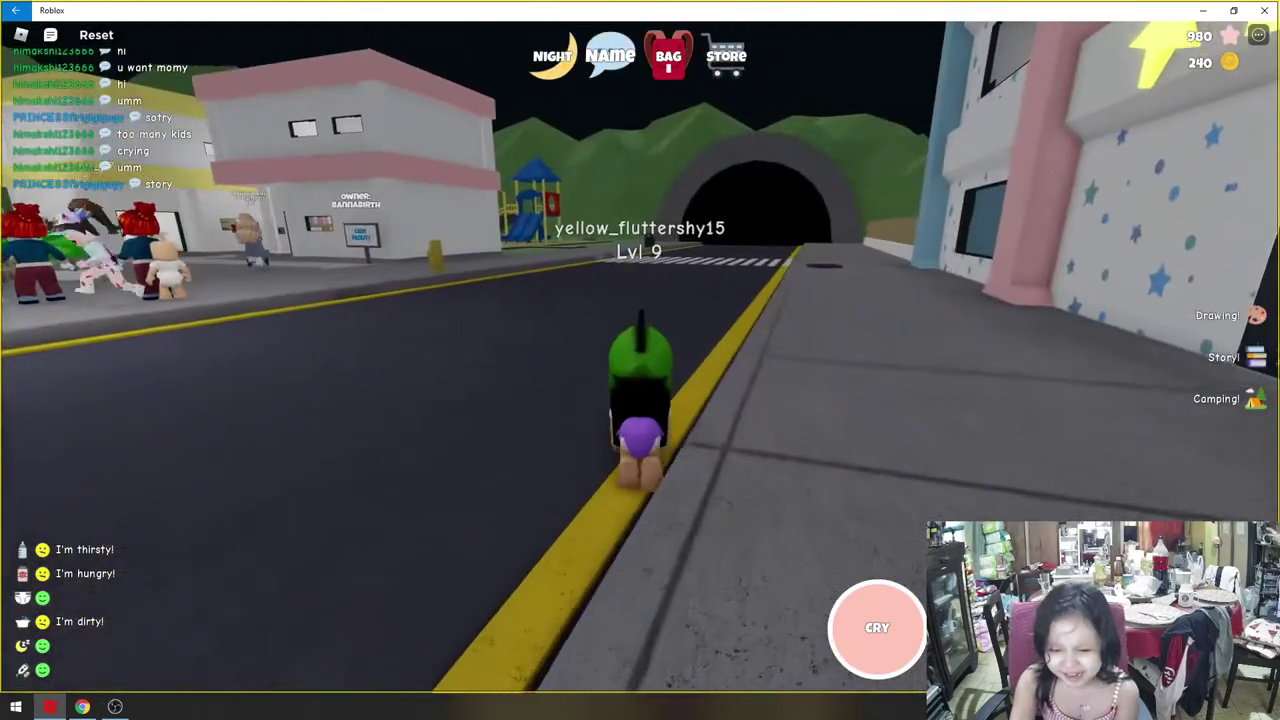
key(Right)
key(w)
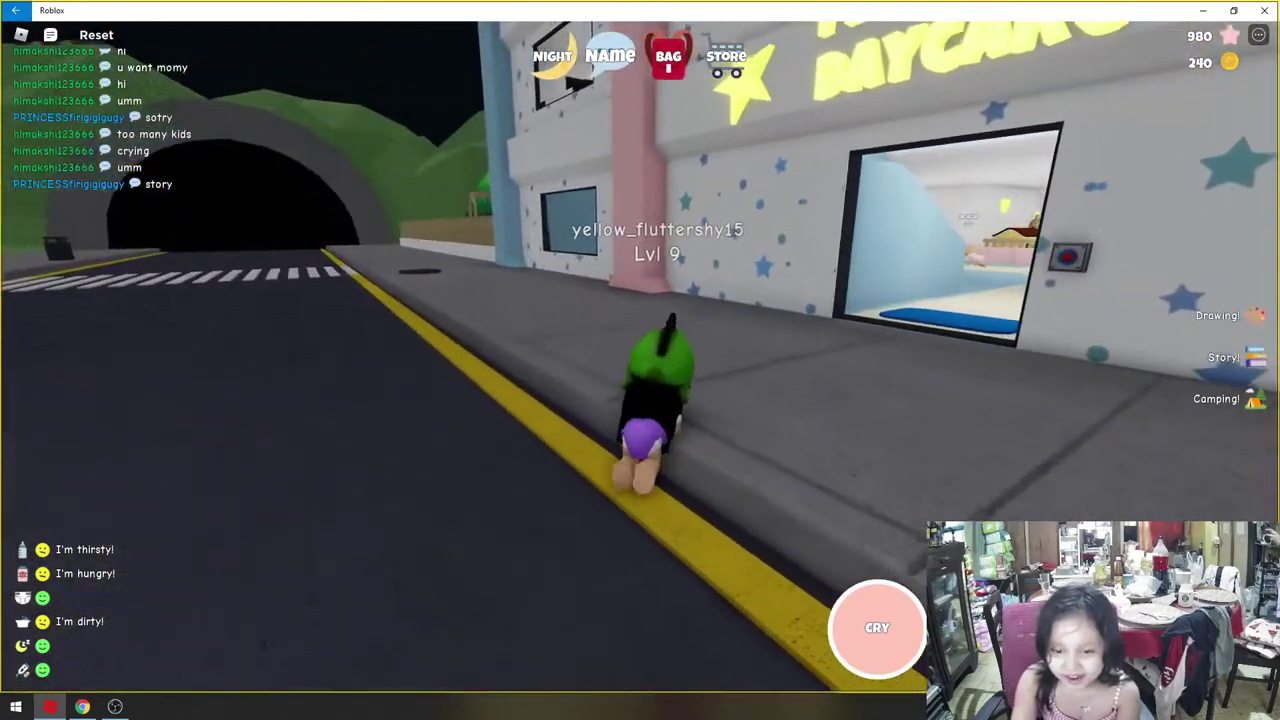
key(Left)
key(Right)
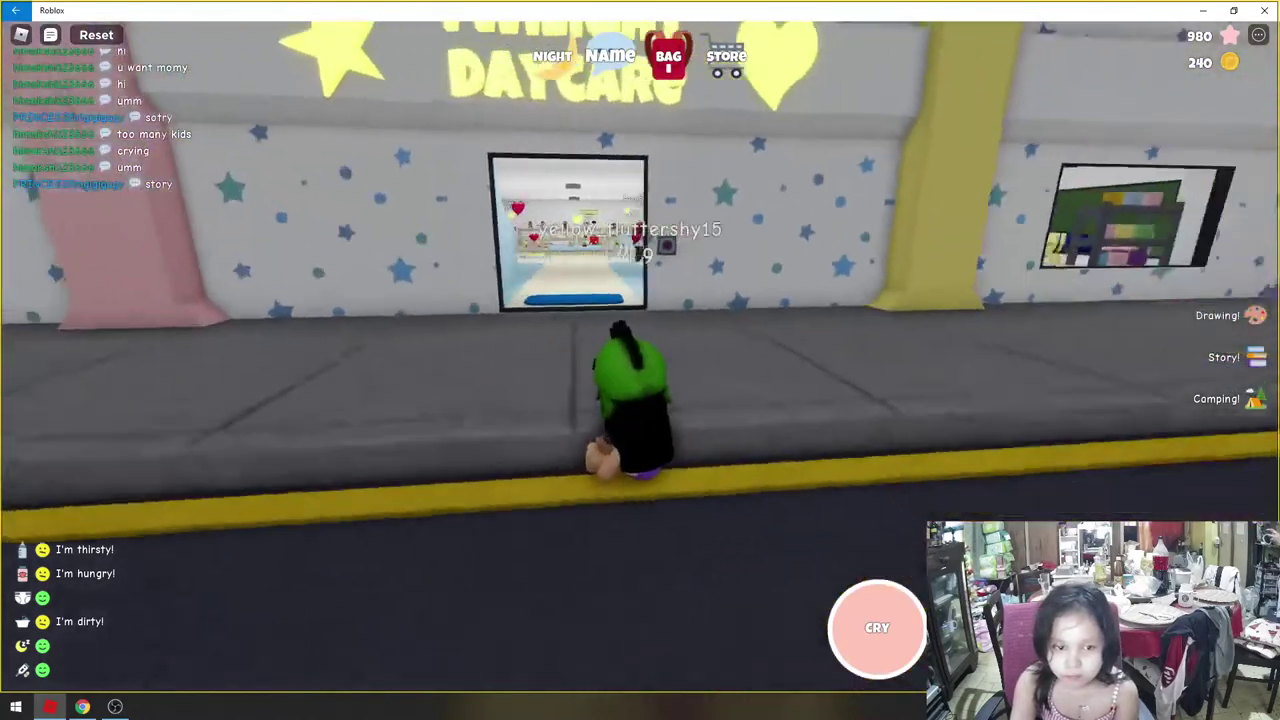
key(Left)
key(w)
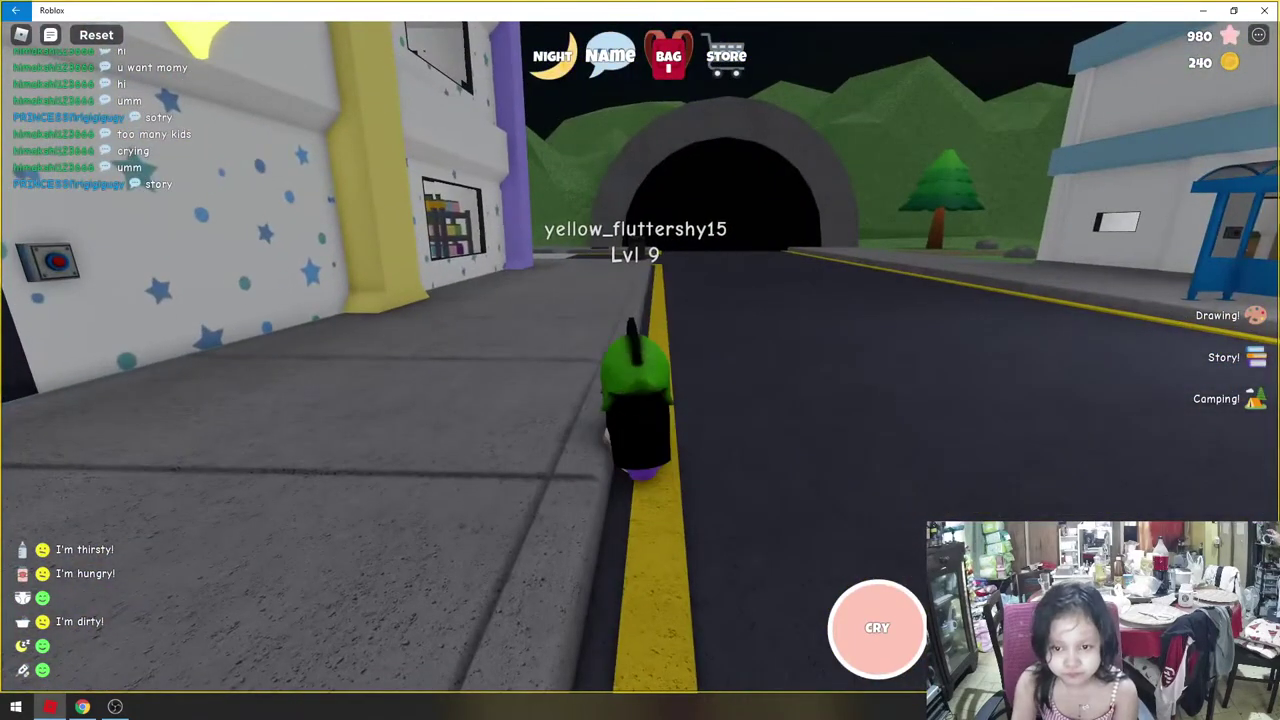
key(Right)
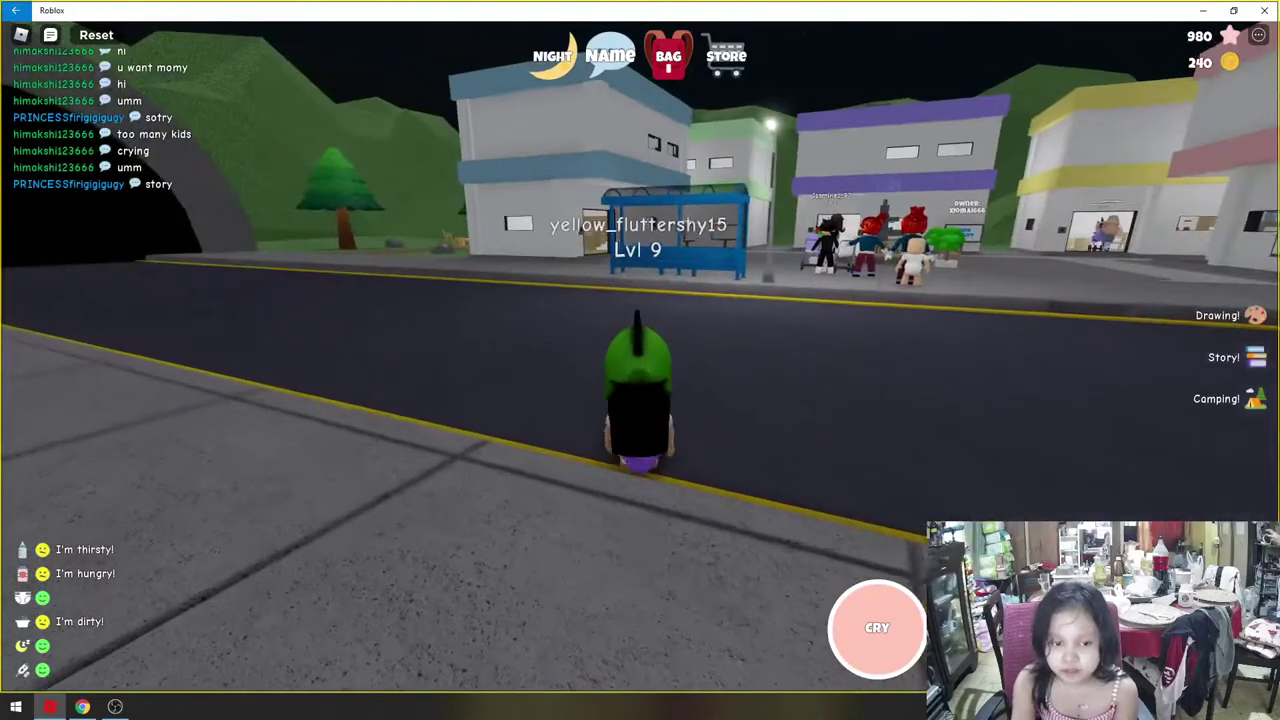
key(Left)
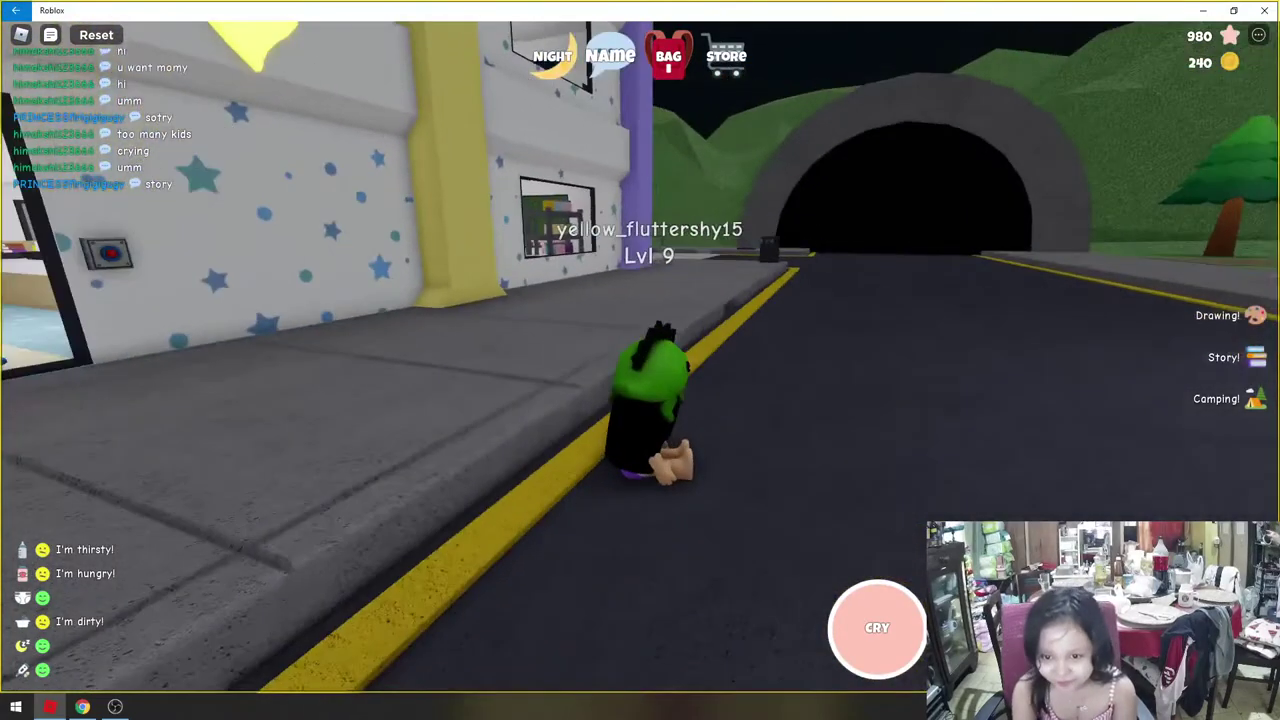
key(Left)
key(Right)
key(w)
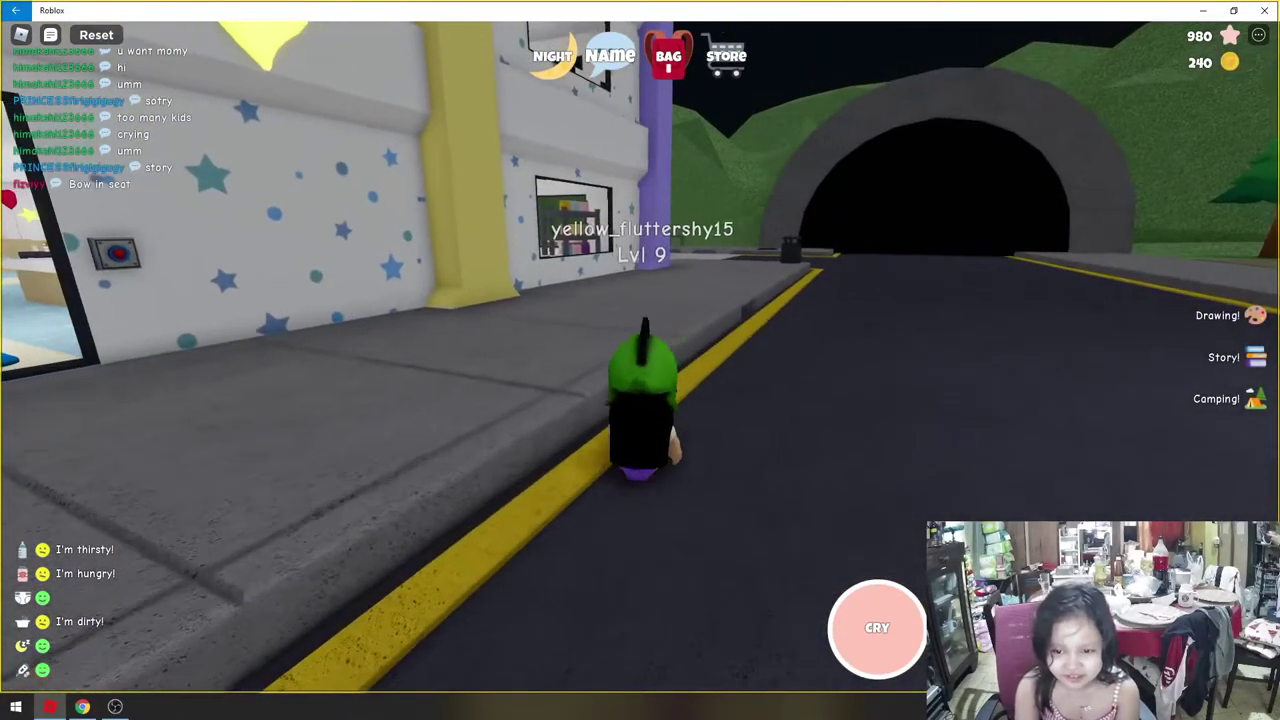
key(Right)
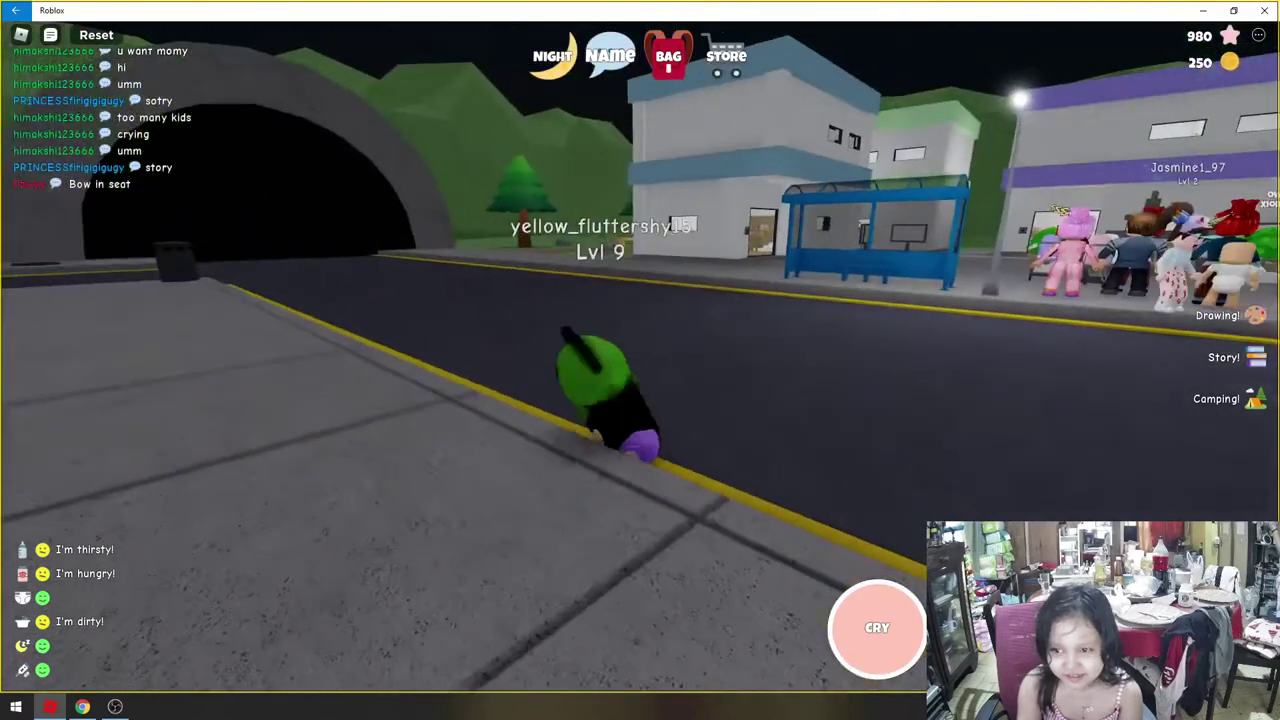
- Crawl along the kerb away from the daycare entrance to the yellow pillar
key(Left)
key(Right)
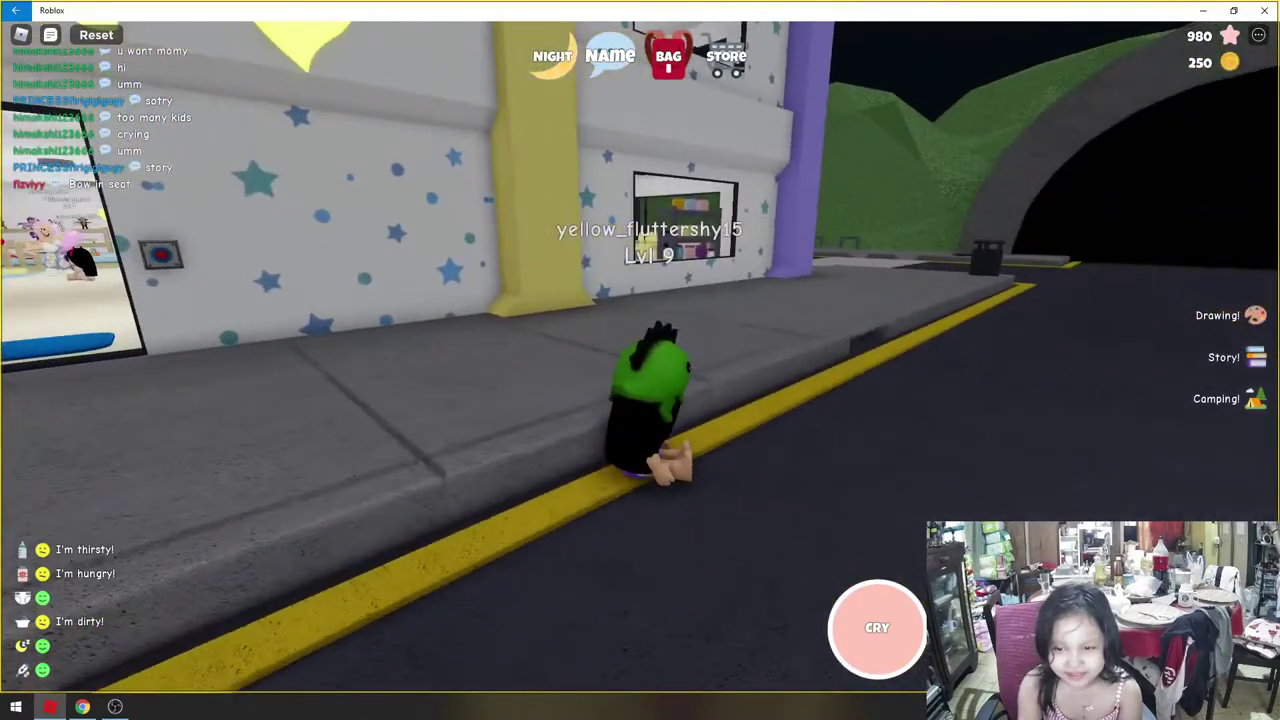
key(w)
key(w)
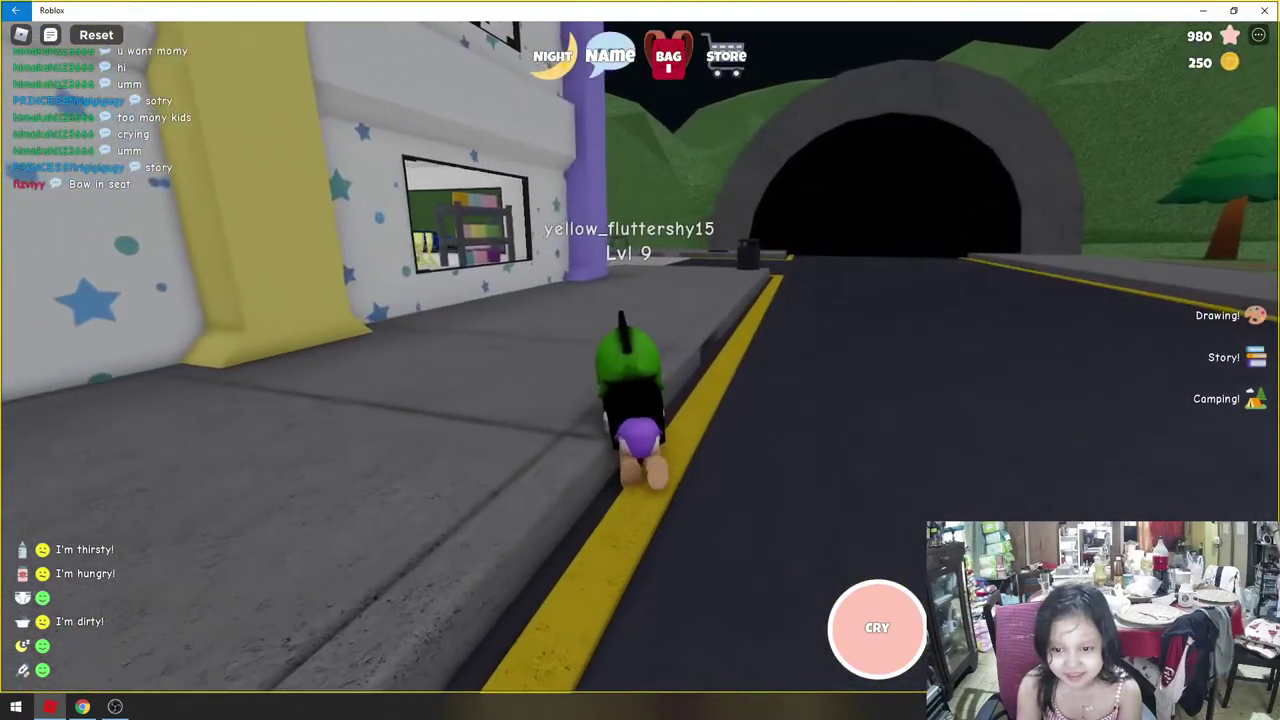
- Turn the baby around and crawl back along the kerb past the daycare entrance towards the pink pillar
key(Left)
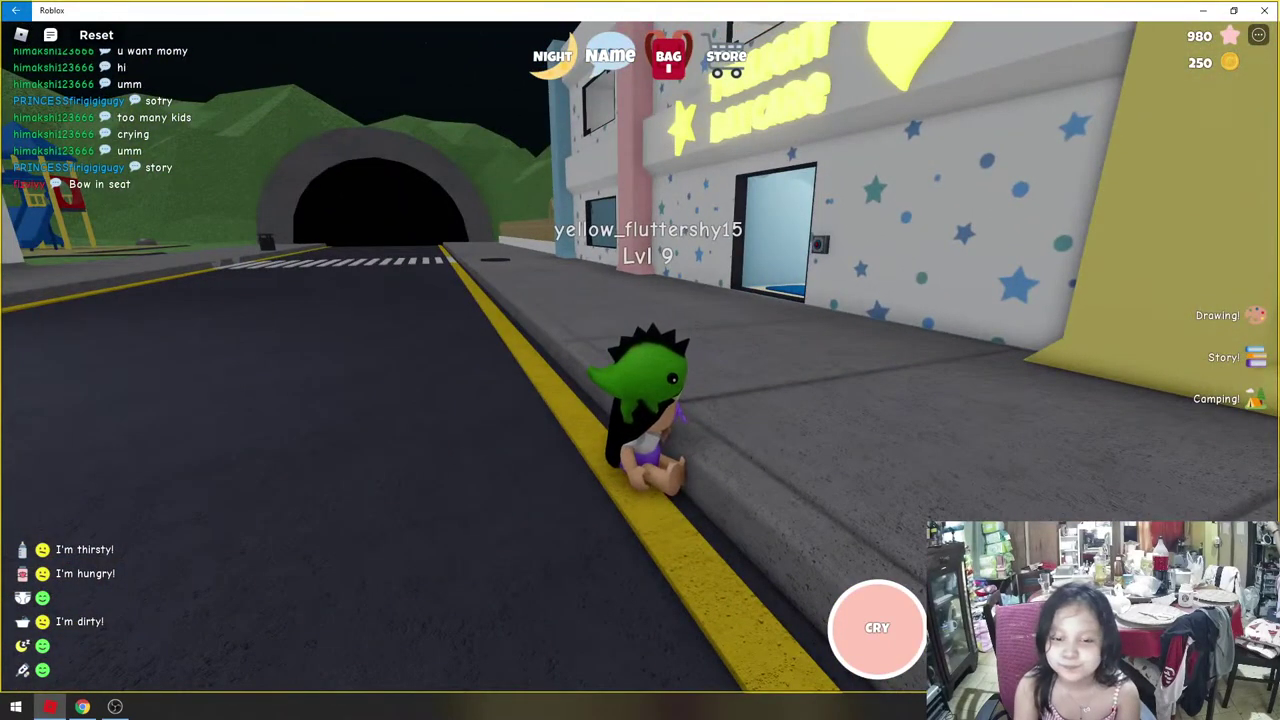
key(Left)
key(w)
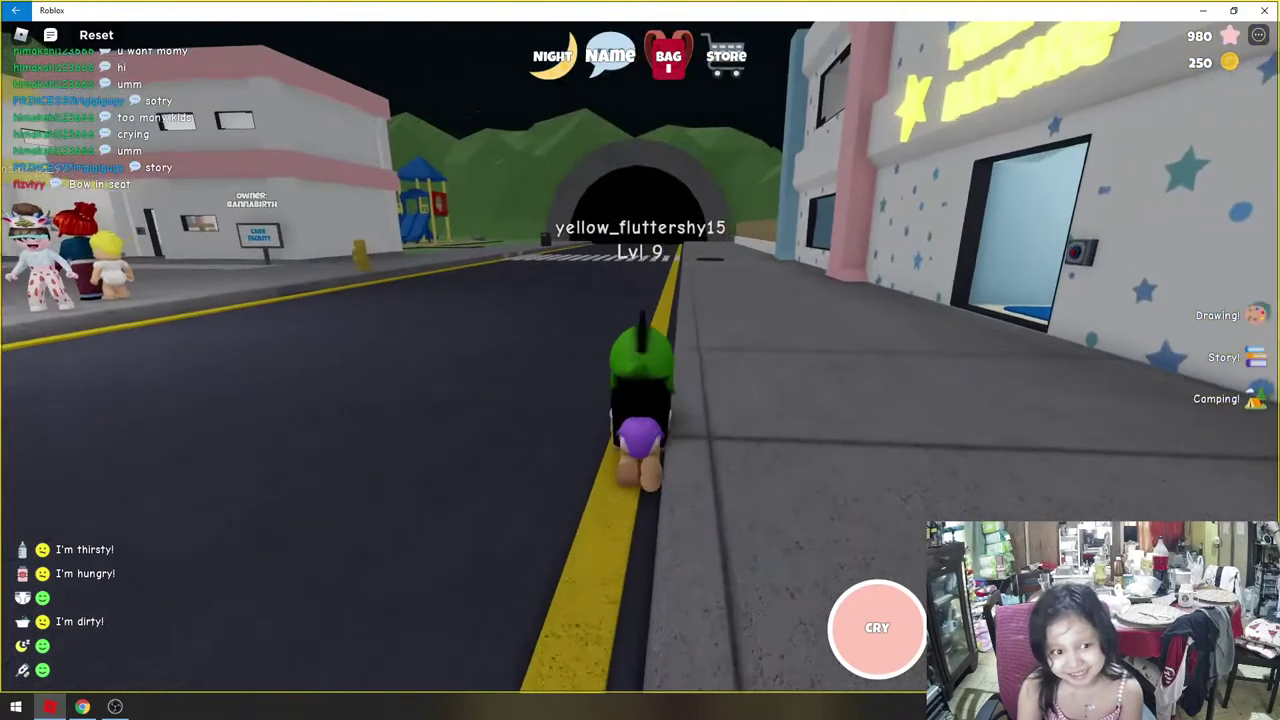
key(w)
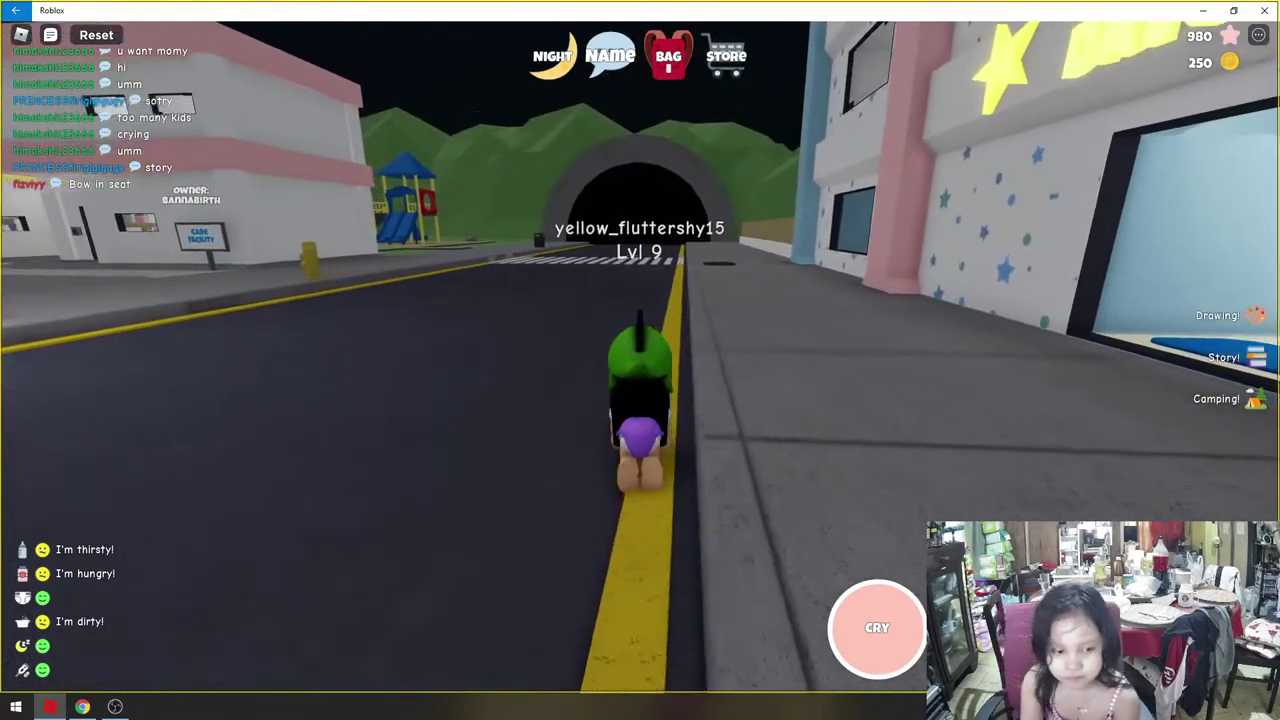
key(w)
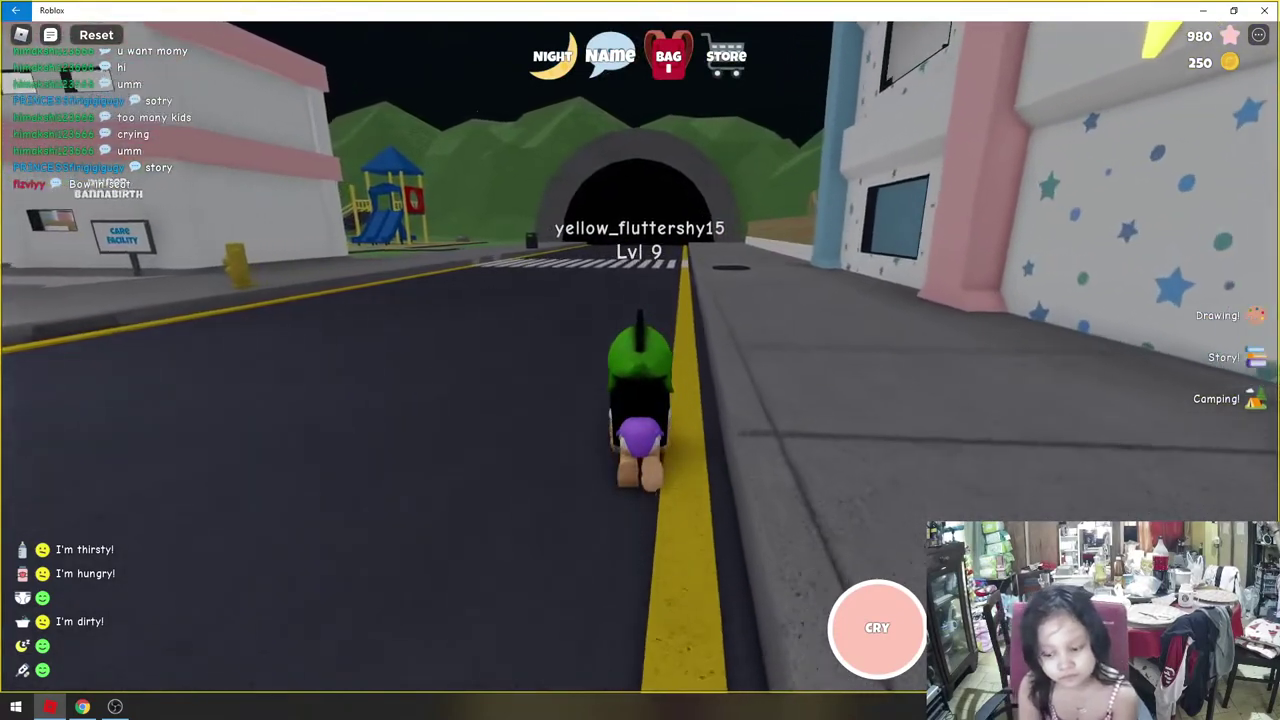
key(w)
key(w)
key(Right)
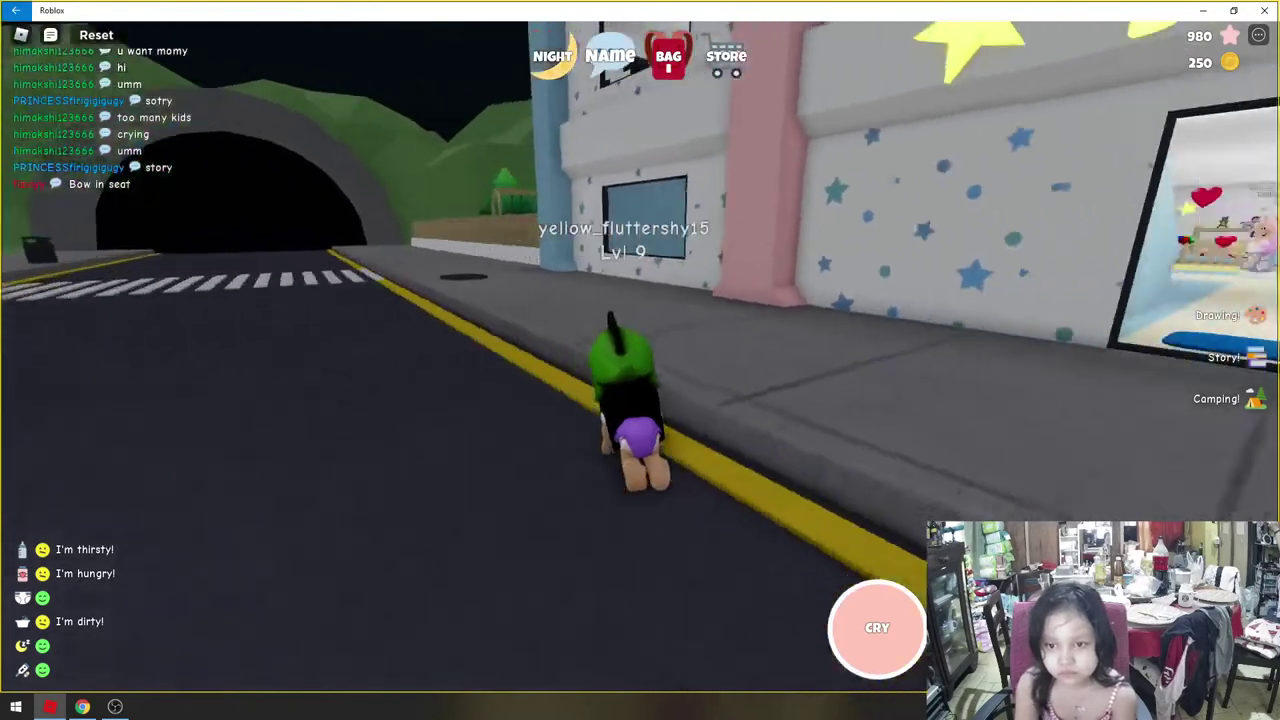
- Follow the kerb past the pink pillar and the manhole cover to the edge of the pedestrian crossing
key(Left)
key(a)
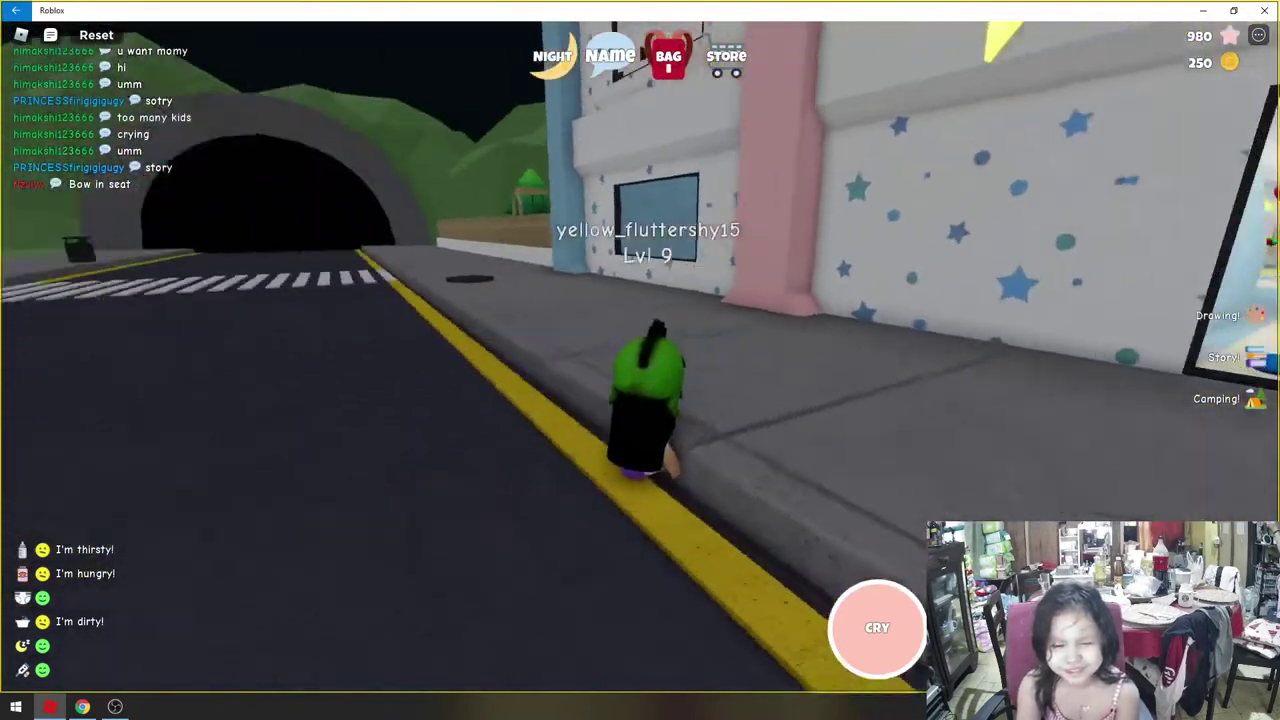
key(w)
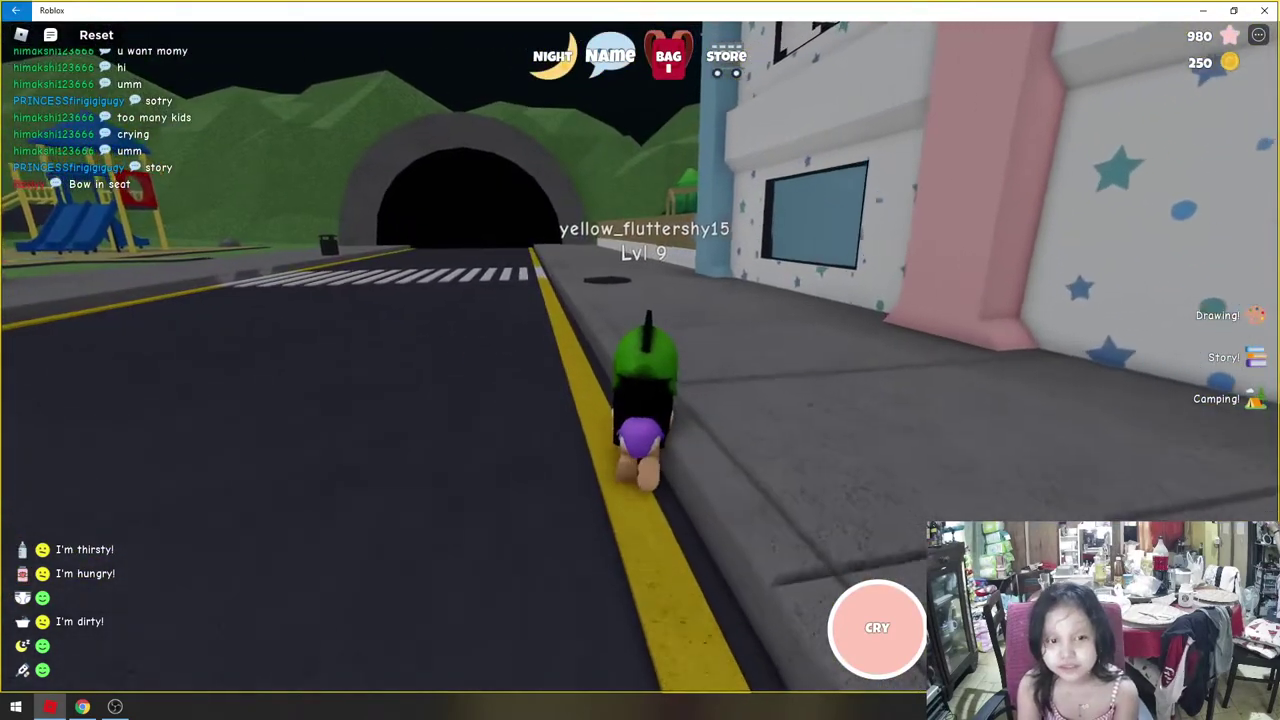
key(Right)
key(Left)
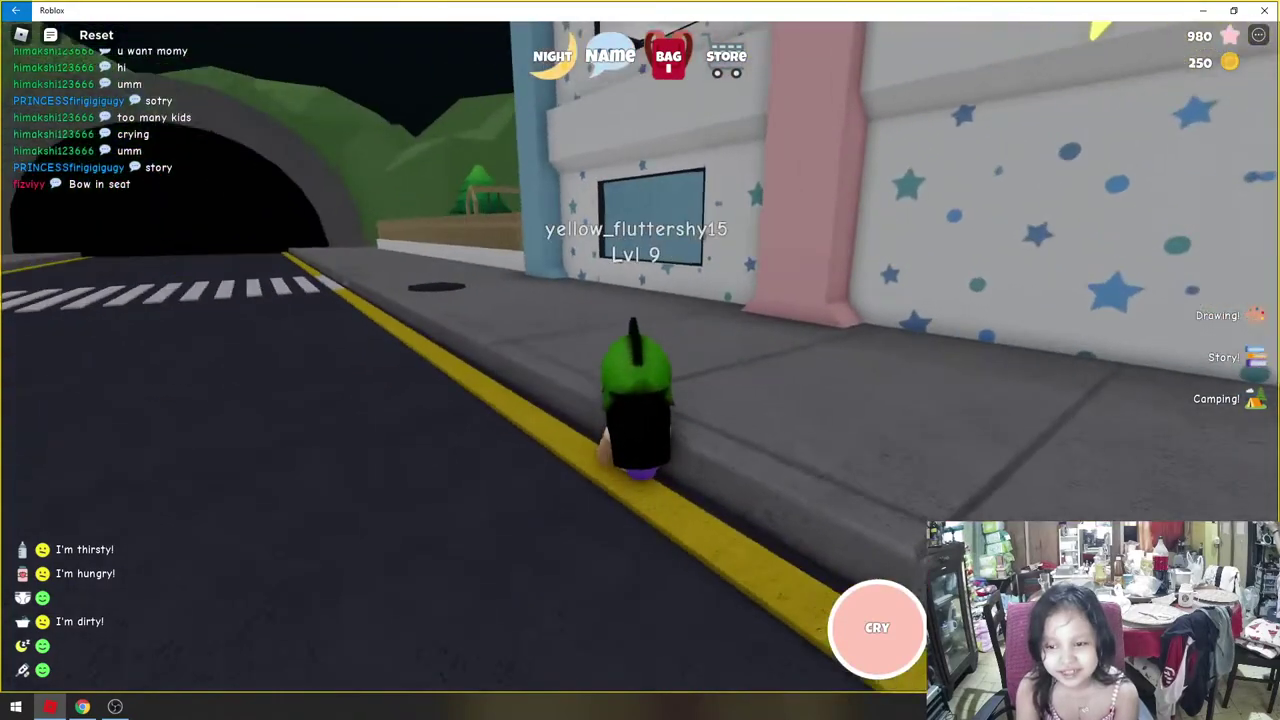
key(Left)
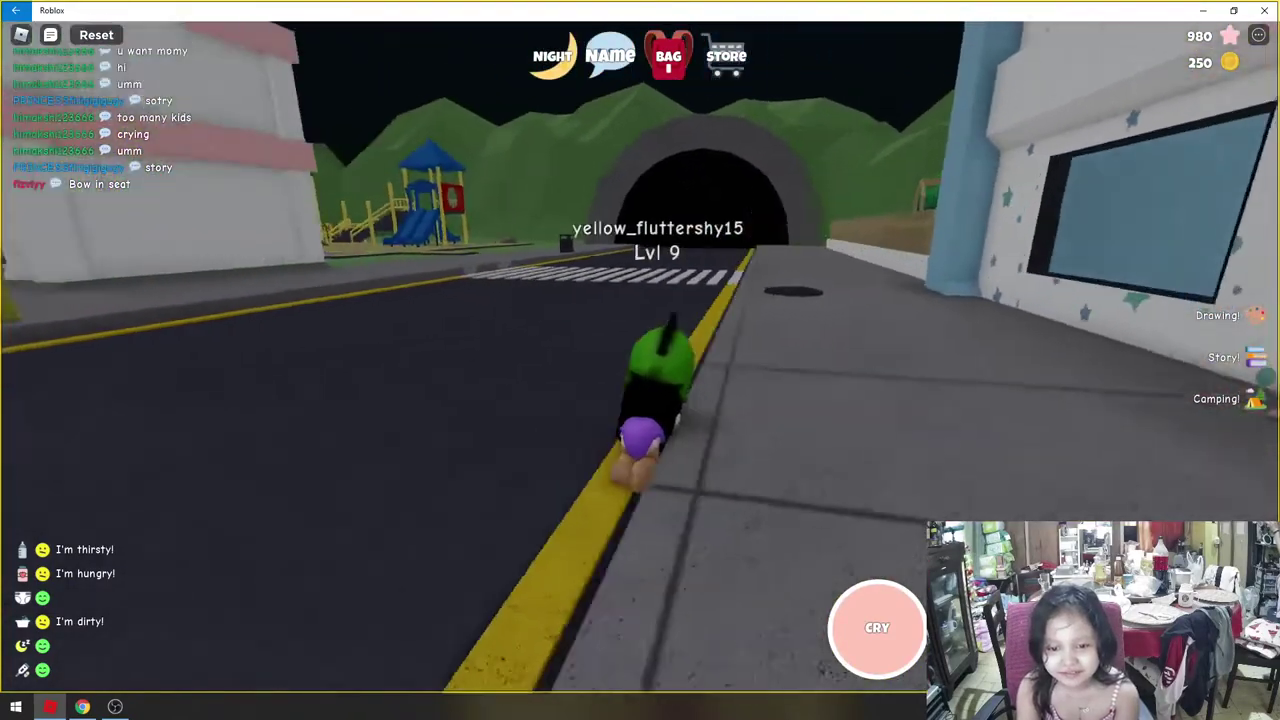
key(w)
key(Right)
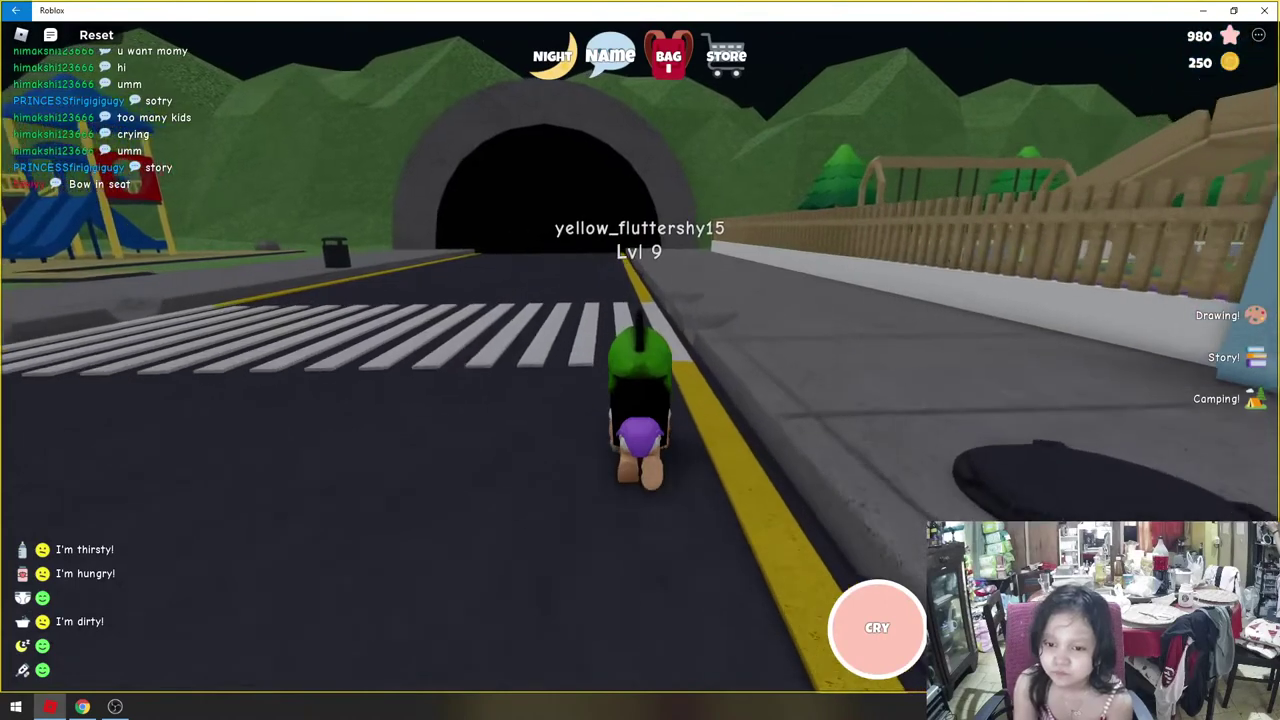
key(w)
key(Right)
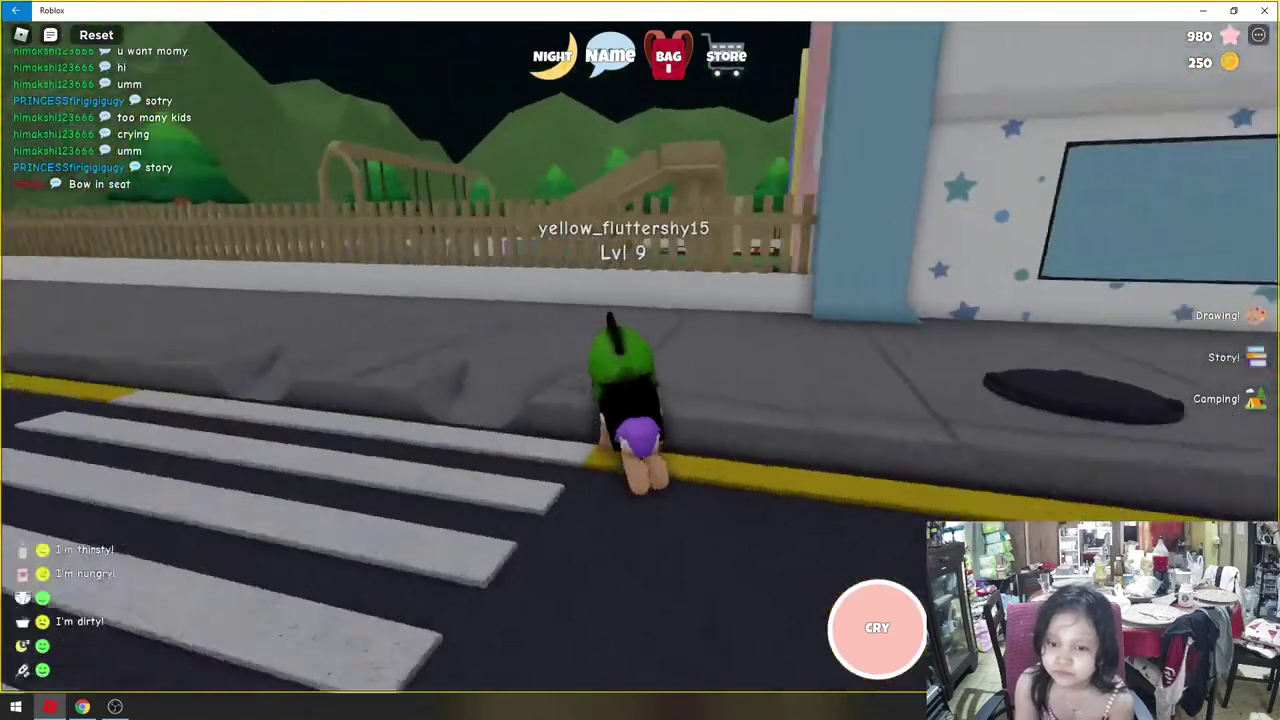
- Climb over the cracked kerb at the crossing onto the pavement beside the wooden playground fence
key(Left)
key(Left)
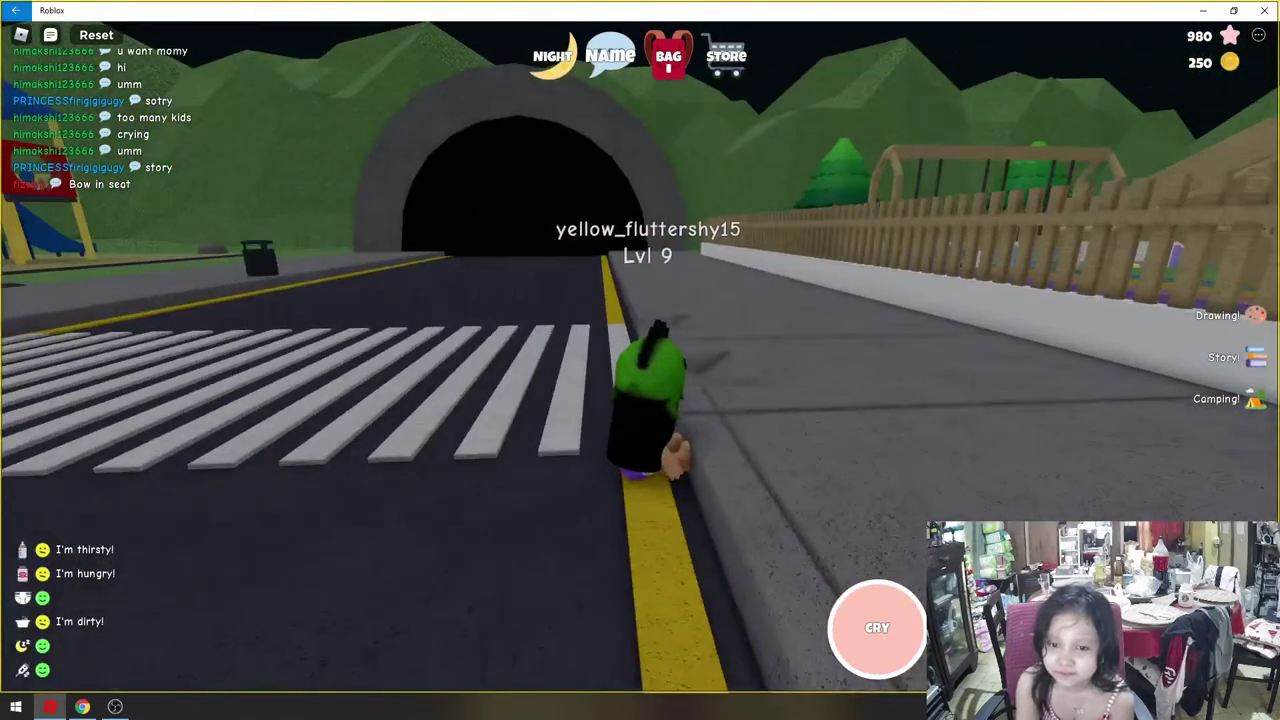
key(w)
key(Right)
key(w)
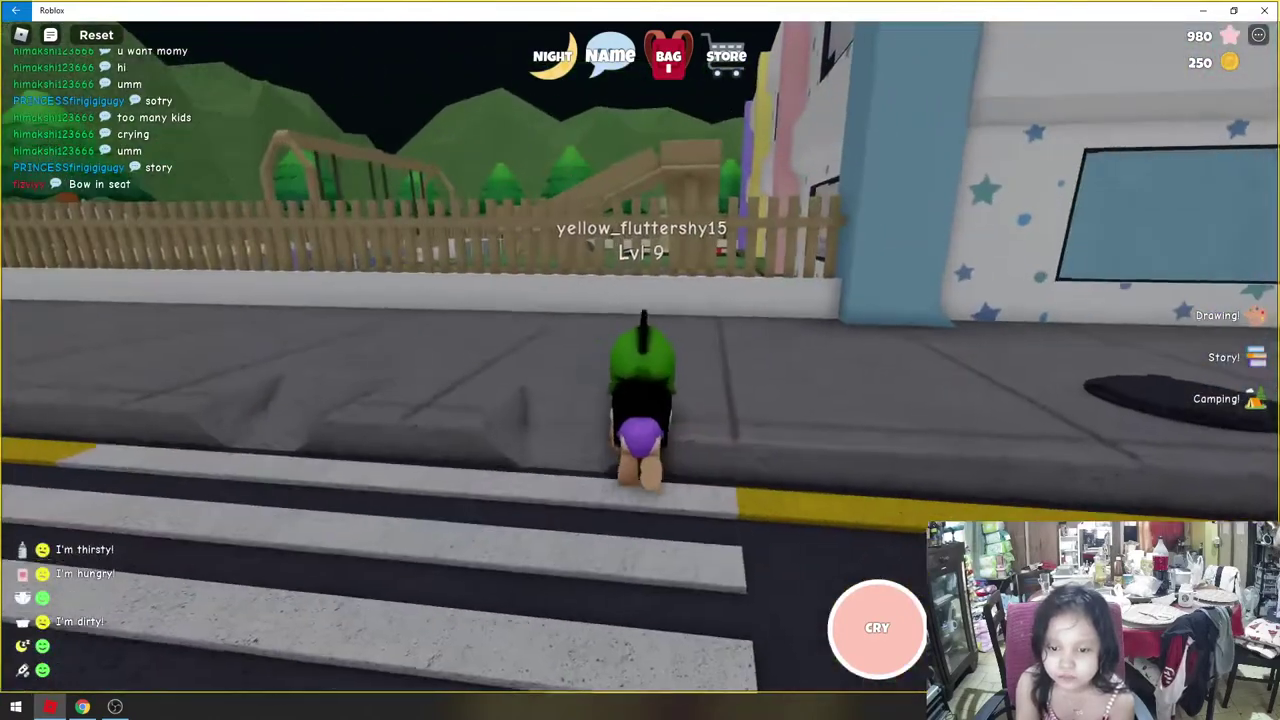
key(Left)
key(w)
key(Right)
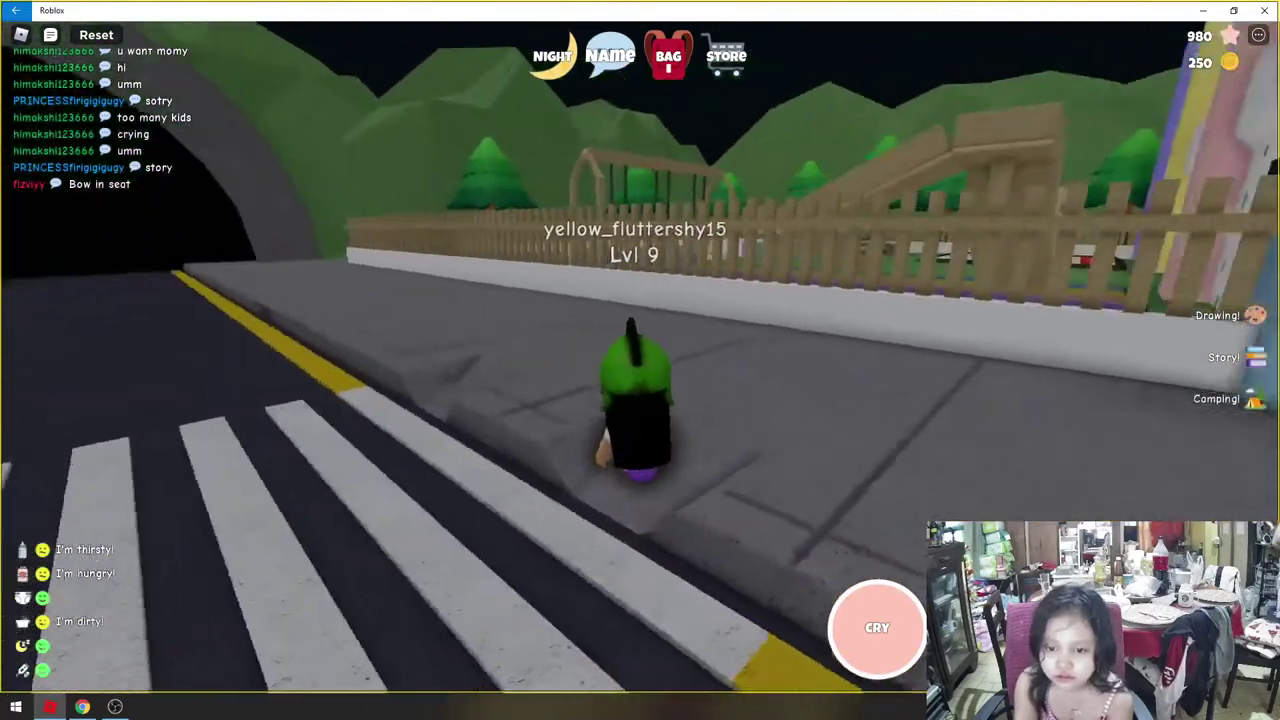
- Turn back towards the daycare and crawl along the pavement past the blue pillar and over the manhole cover
key(Right)
key(w)
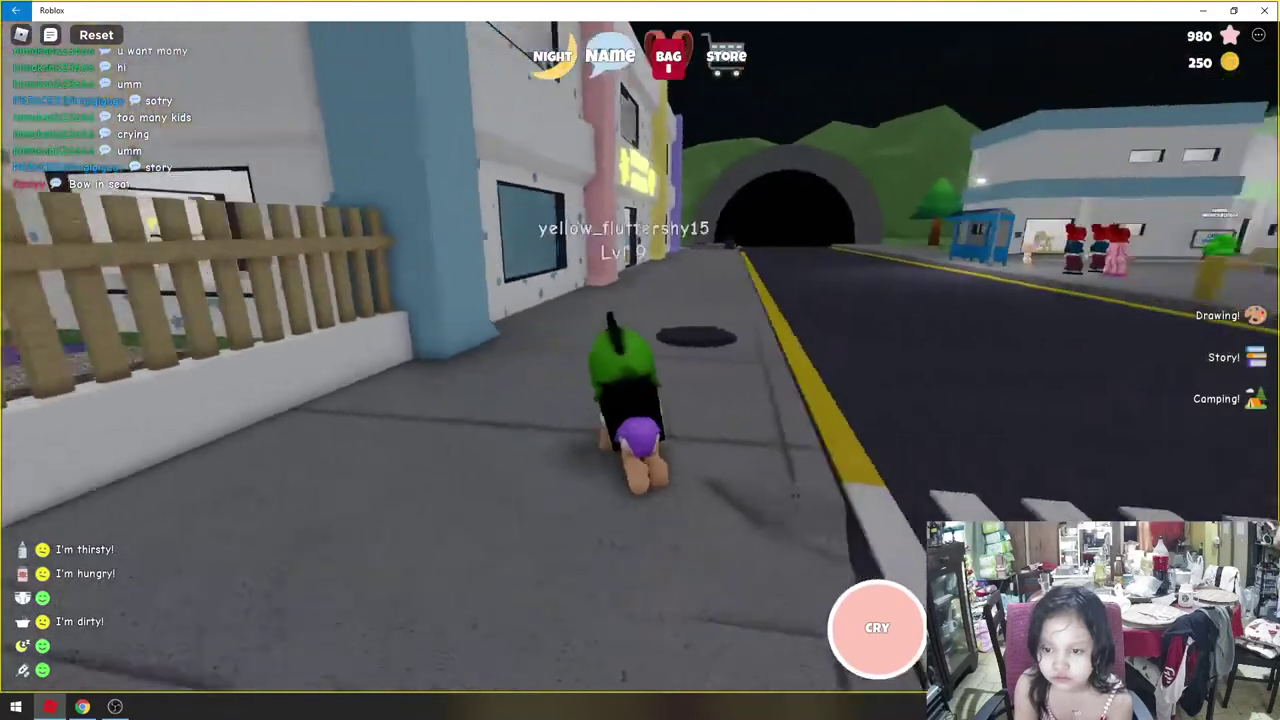
key(Right)
key(Right)
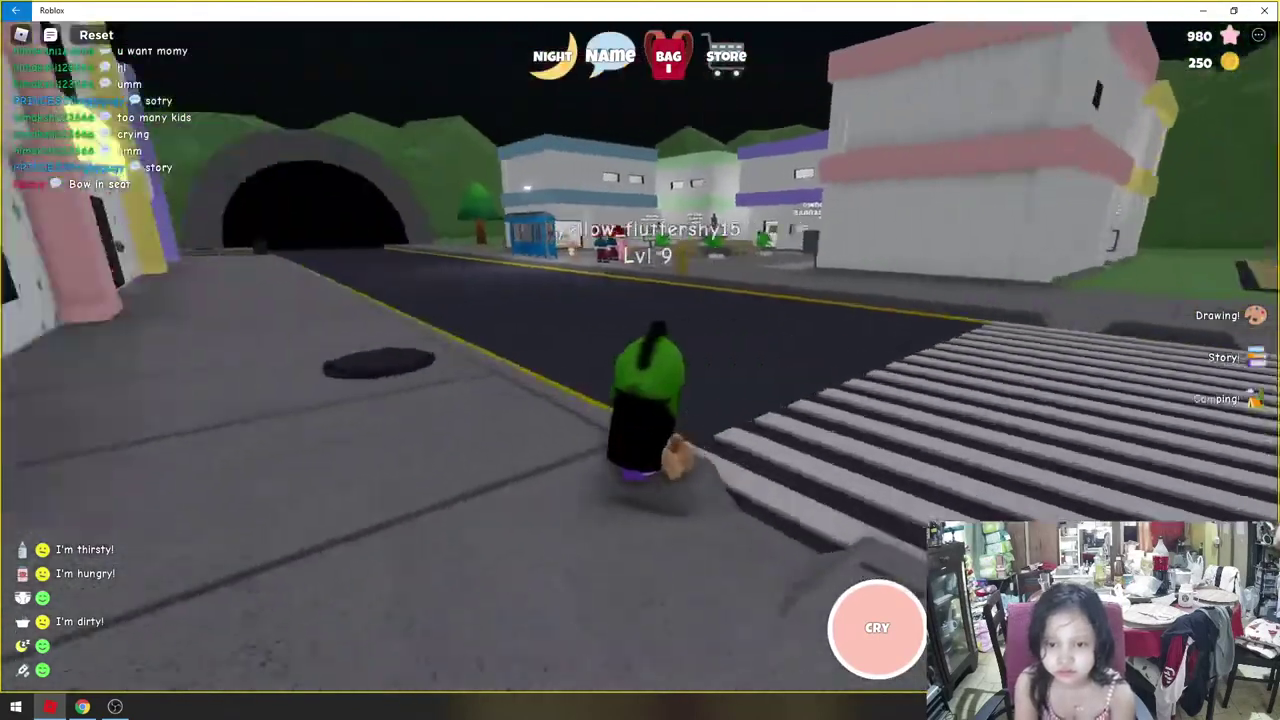
key(Right)
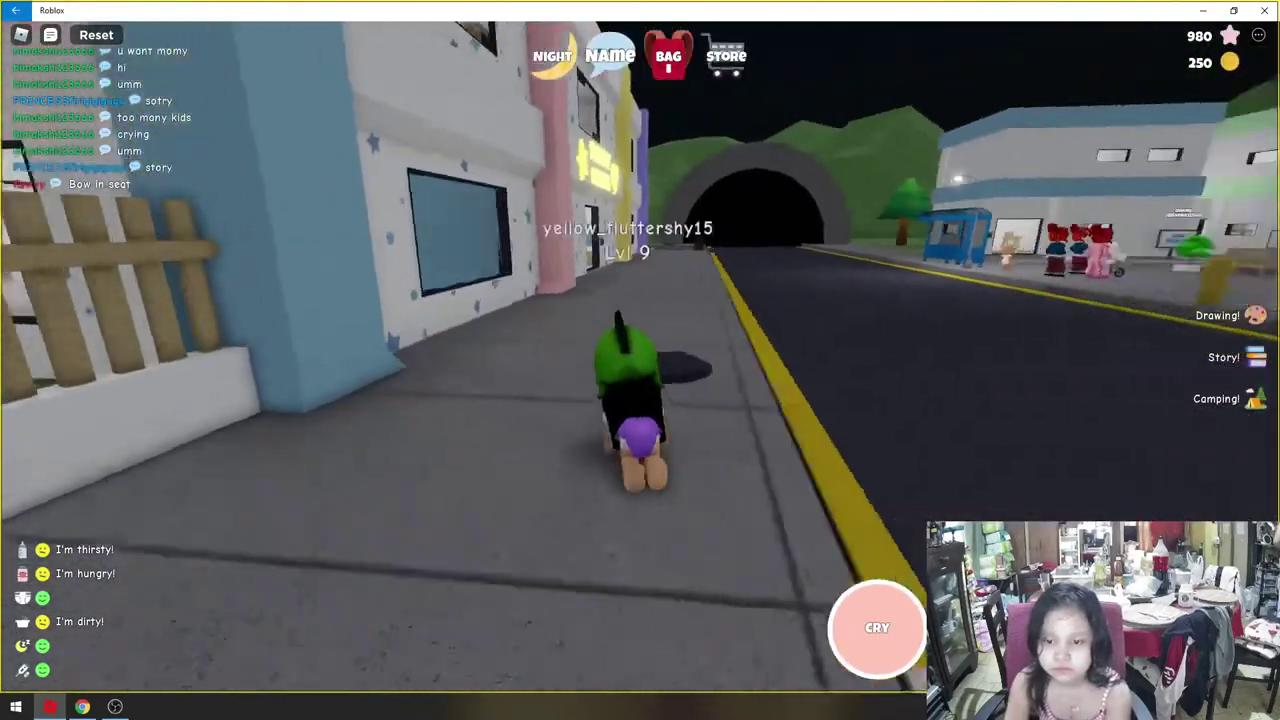
key(Left)
key(w)
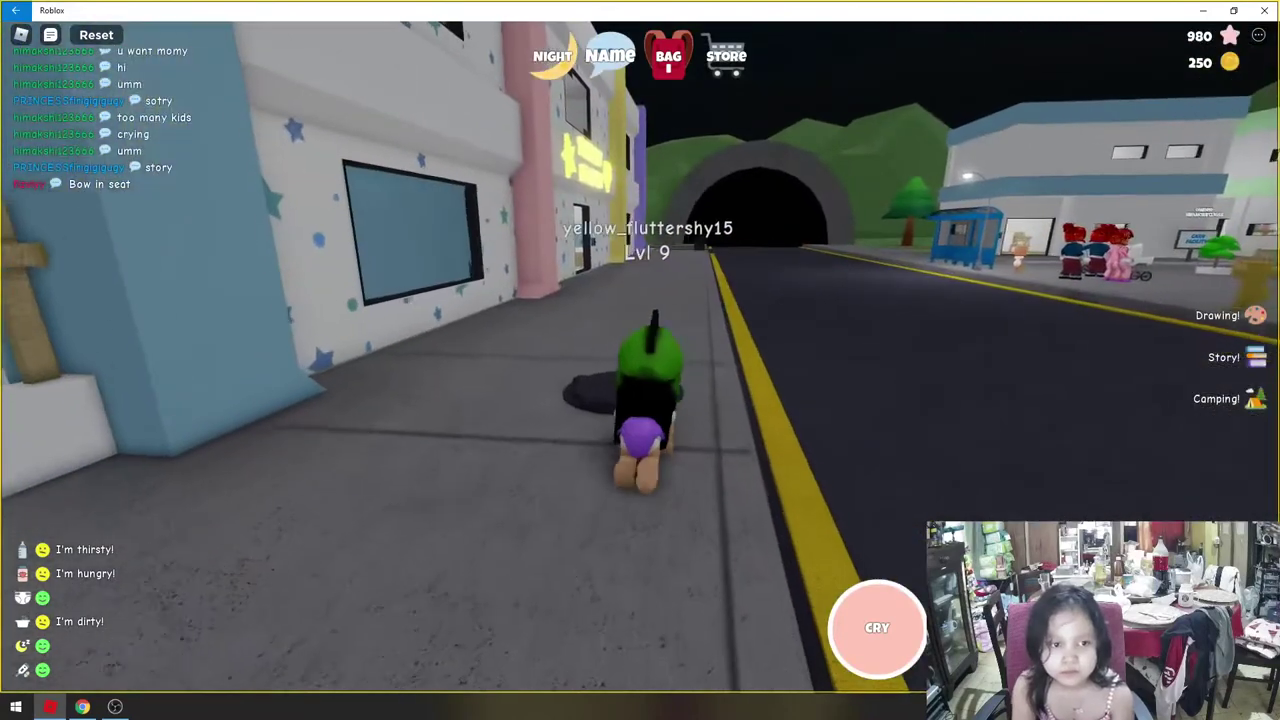
key(Up)
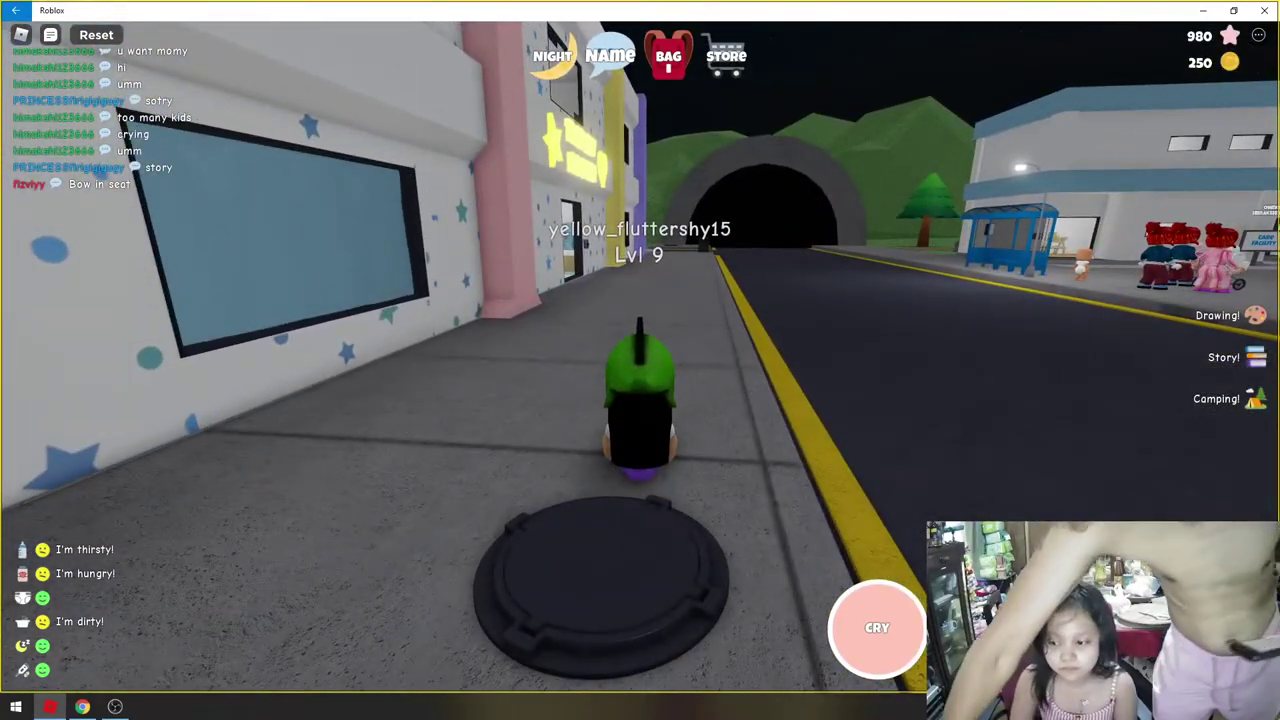
- Switch to YouTube Studio in Chrome and open the advanced upload defaults in the channel settings
click(83, 707)
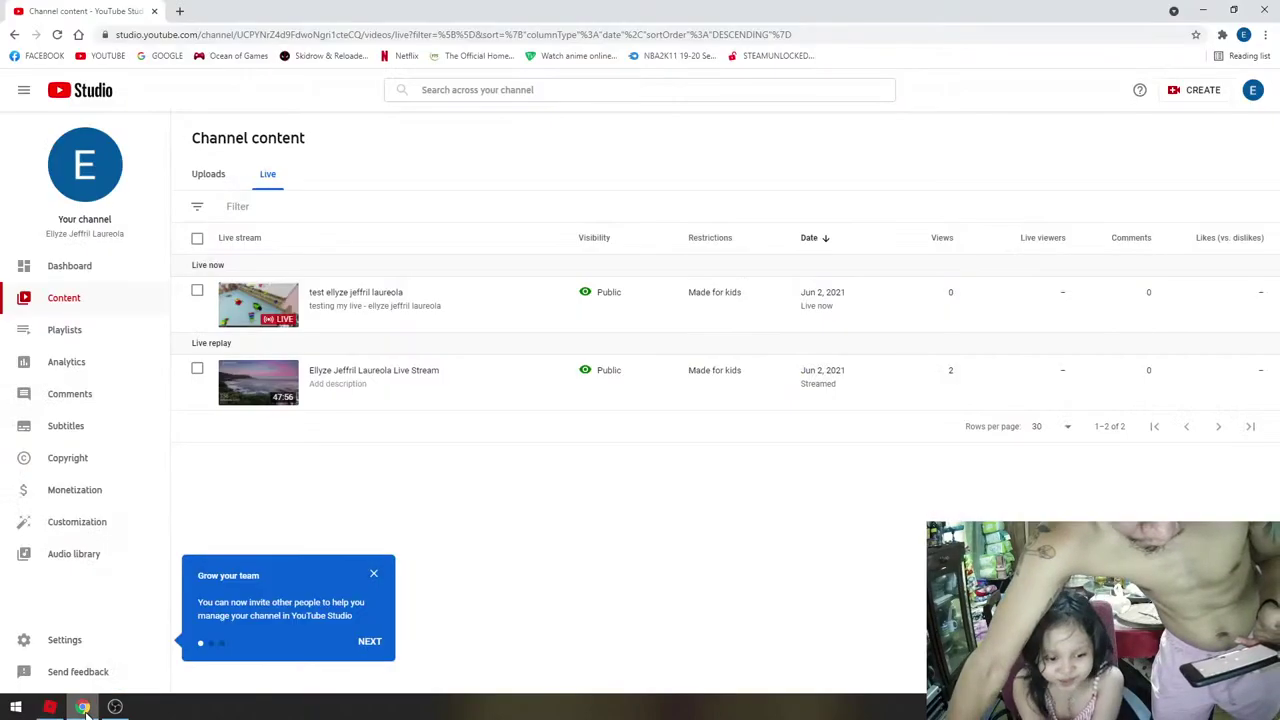
click(72, 272)
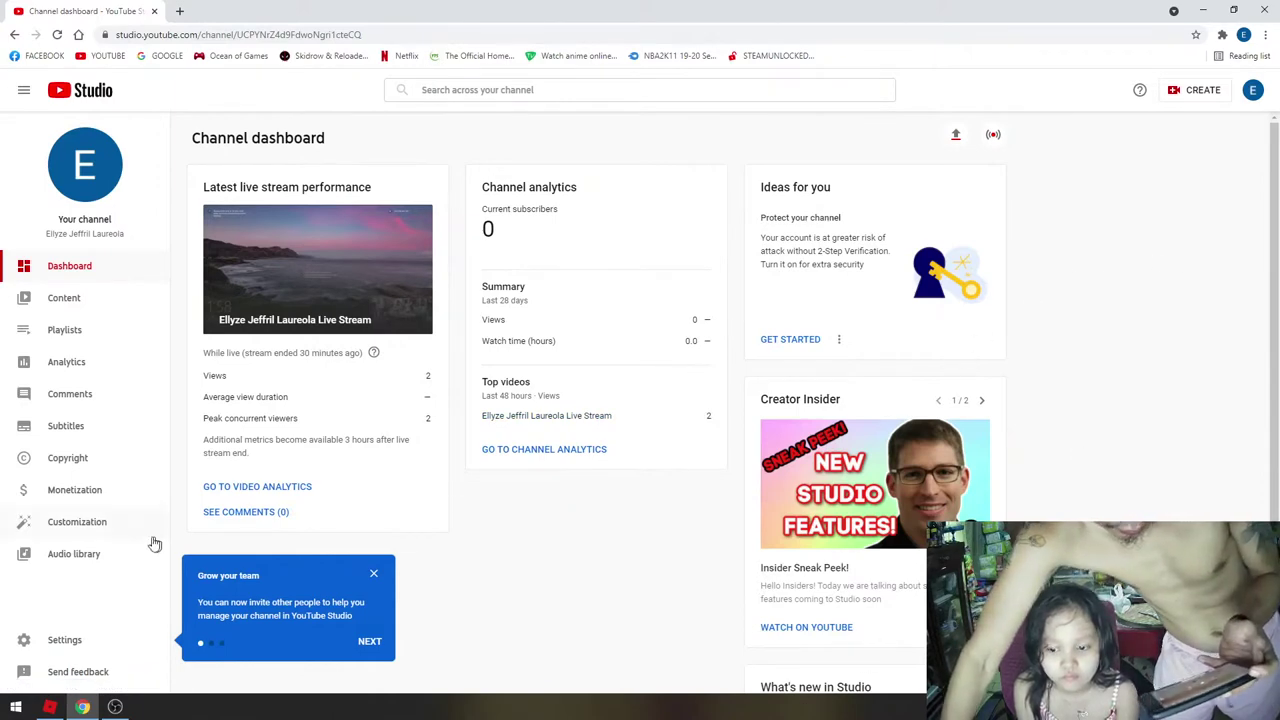
click(64, 640)
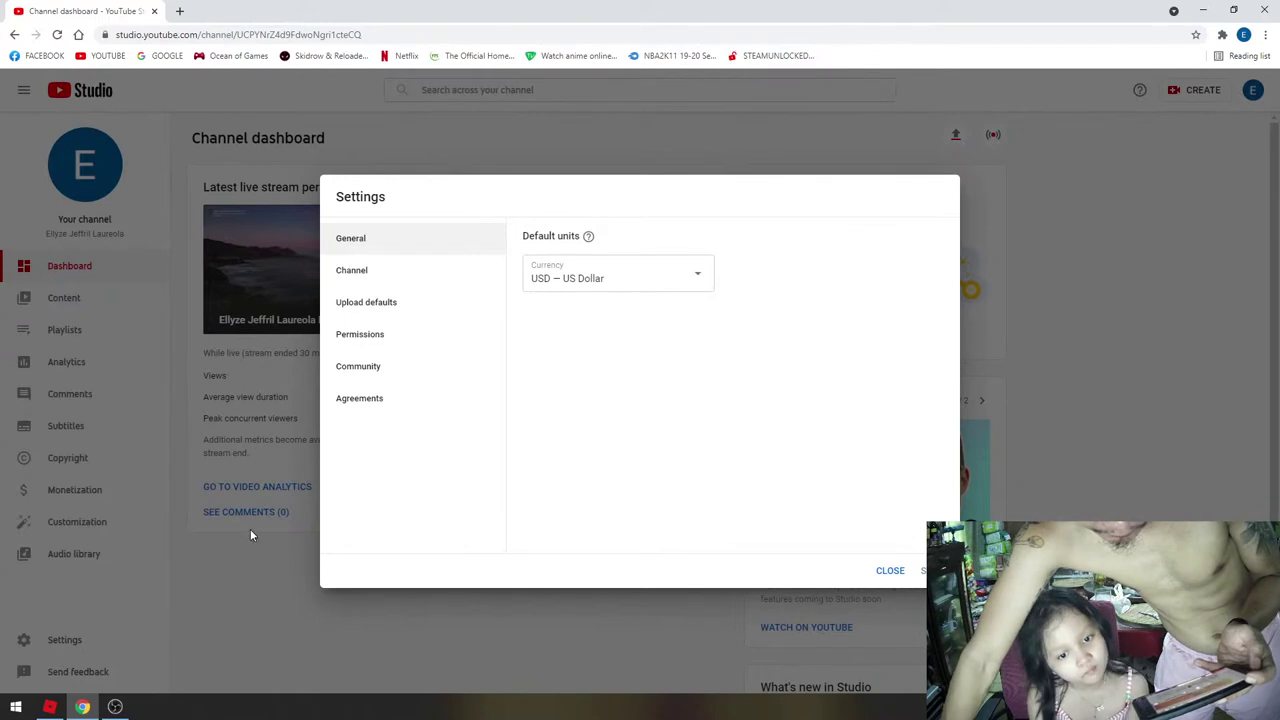
click(372, 304)
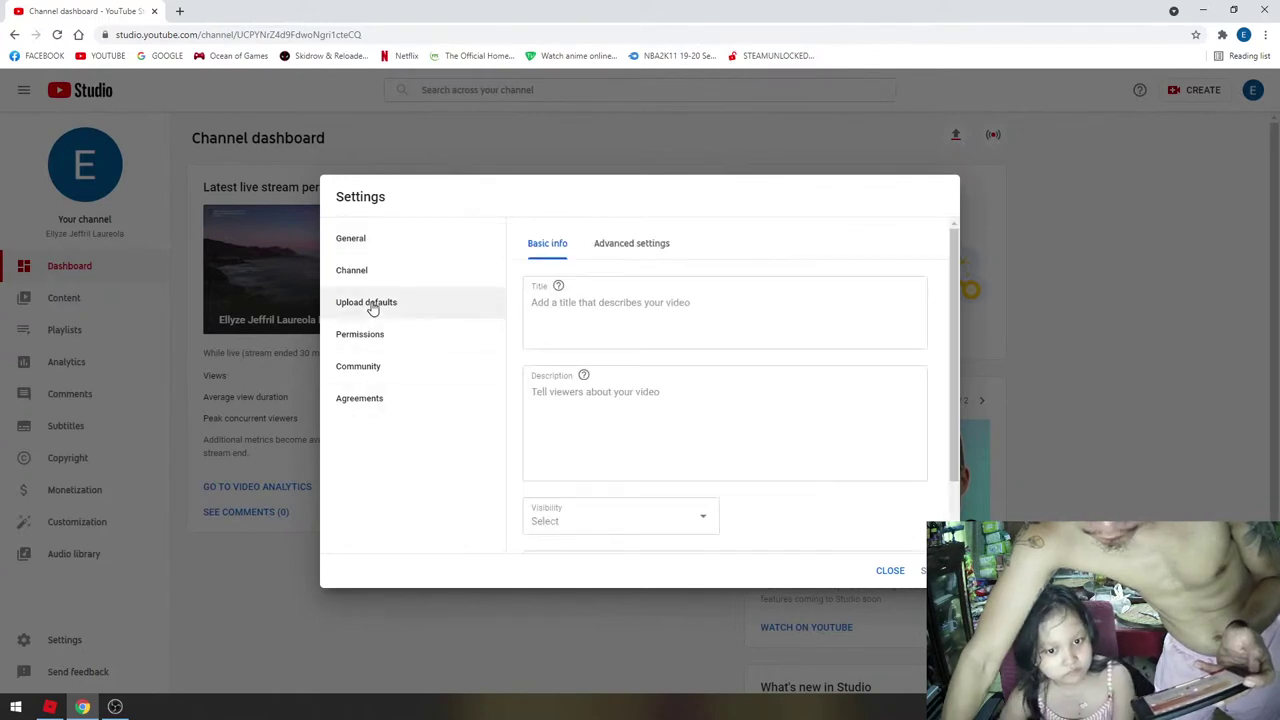
click(619, 248)
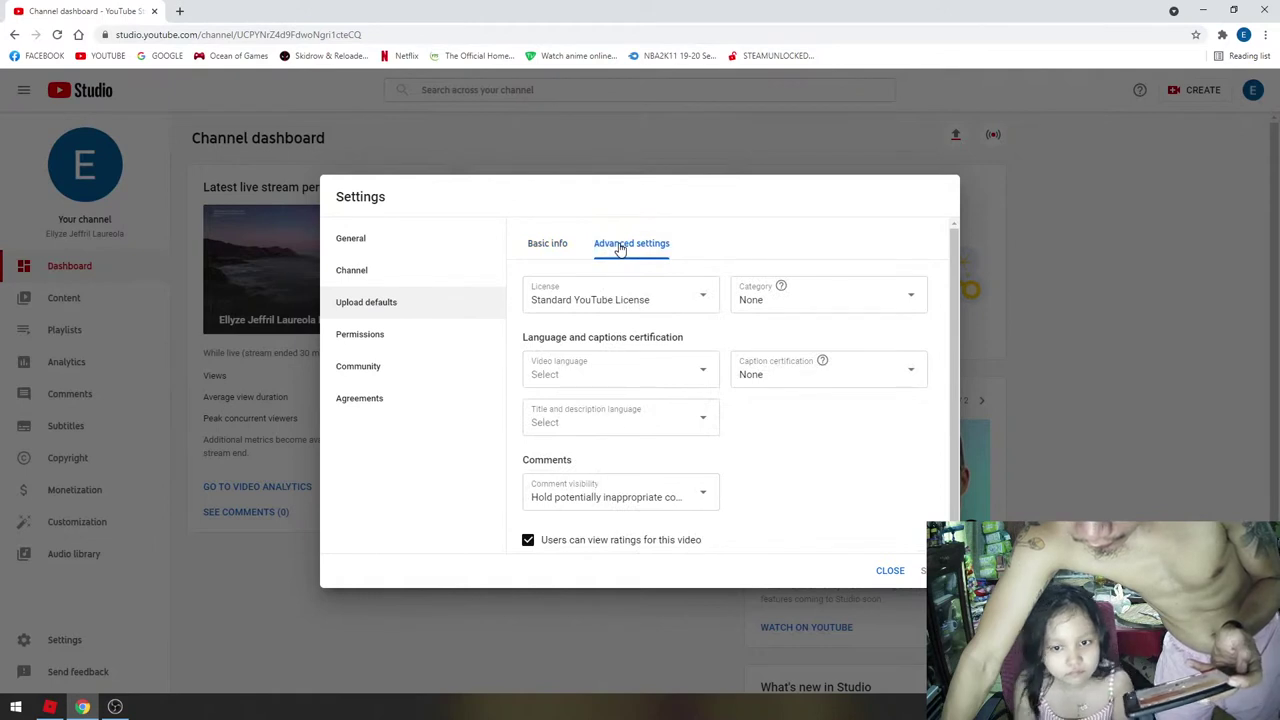
- Look through the available license options and the remaining advanced upload defaults
click(704, 302)
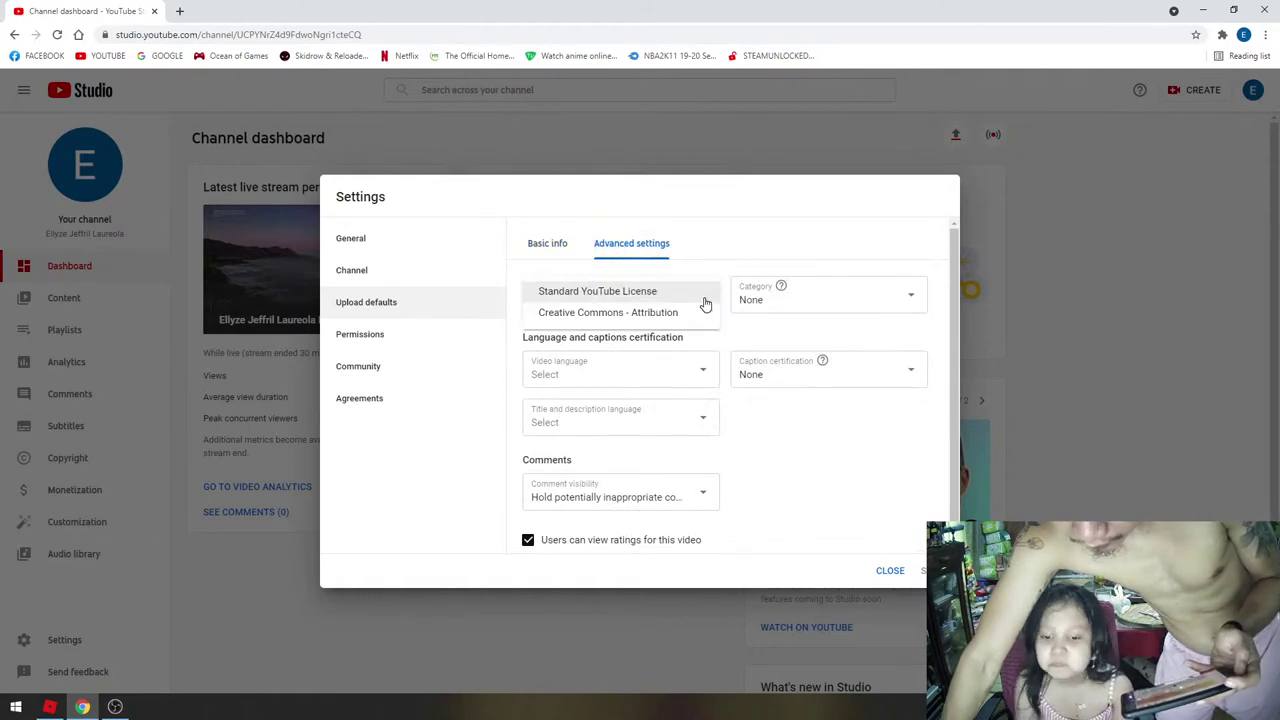
click(704, 302)
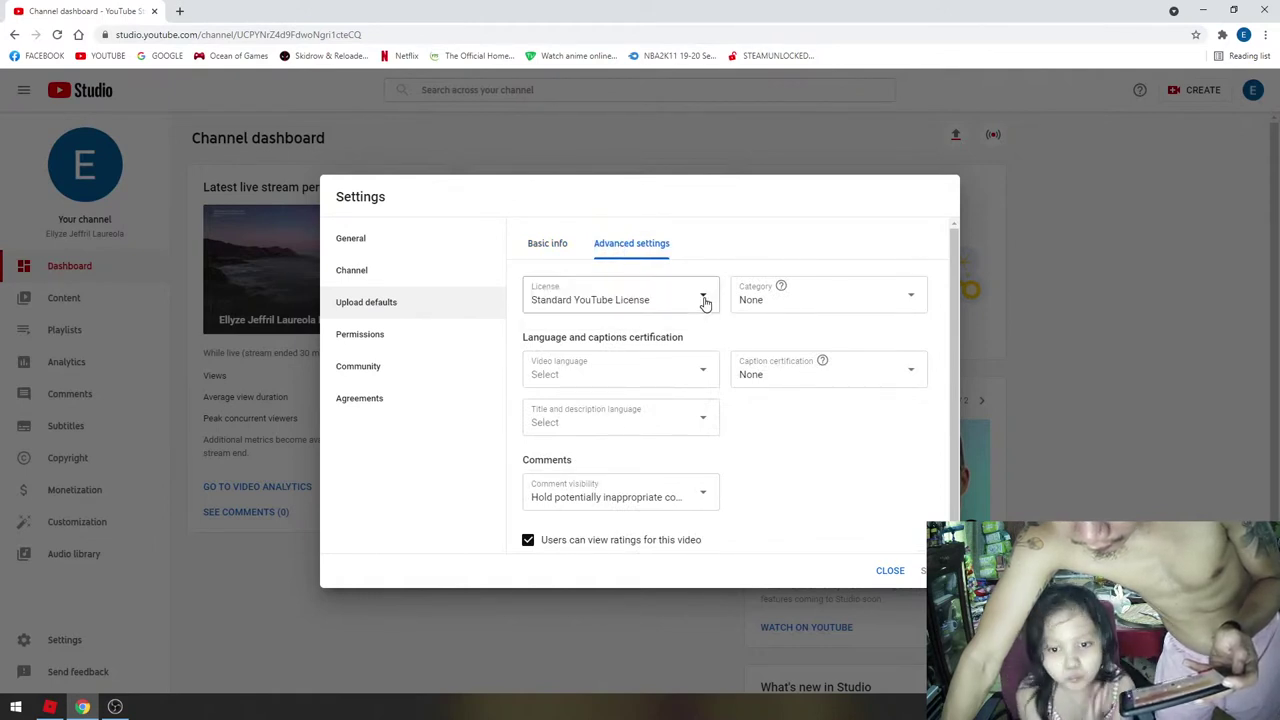
click(704, 302)
click(706, 303)
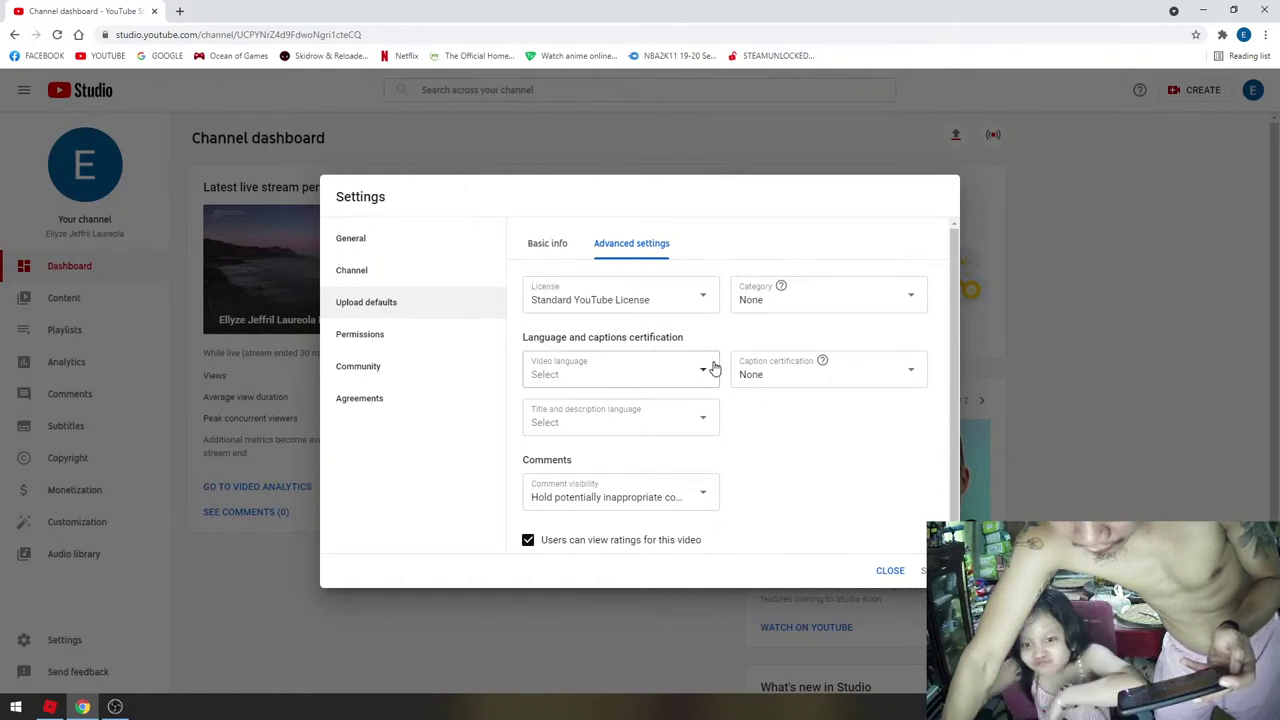
scroll(755, 423, down, 1)
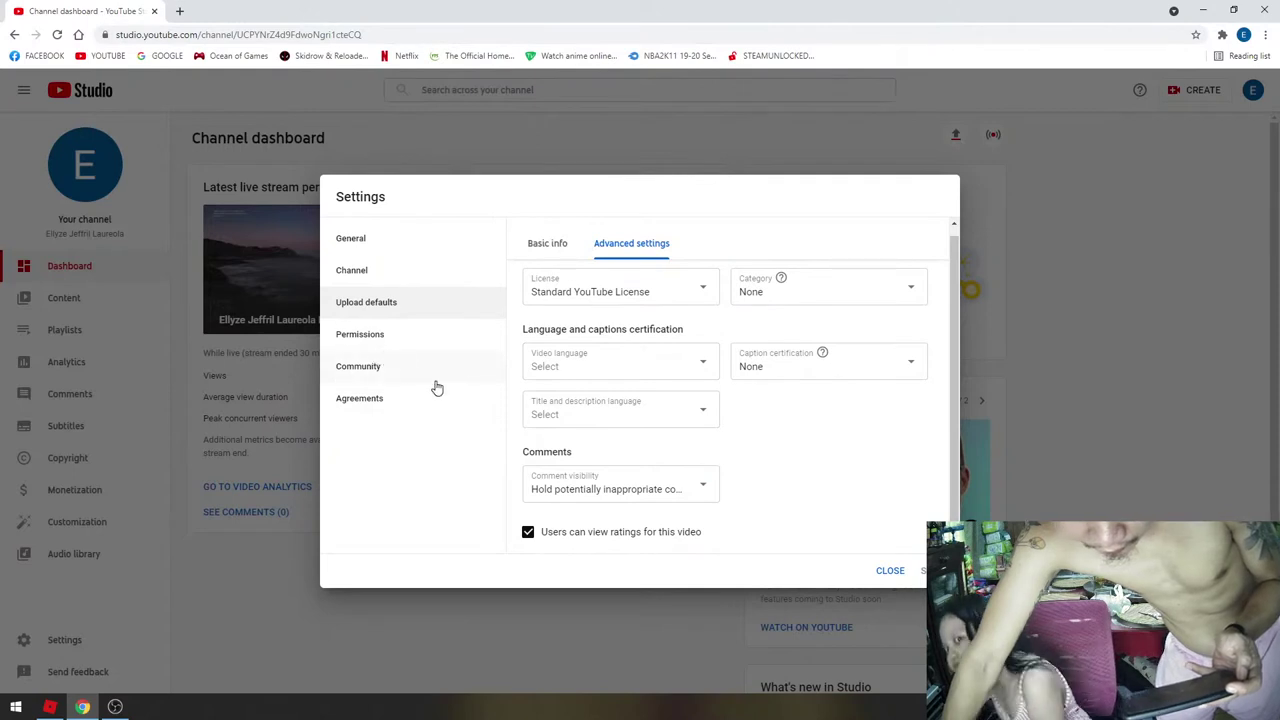
- Set the channel's audience to "Yes, set this channel as made for kids" and save the settings
click(362, 275)
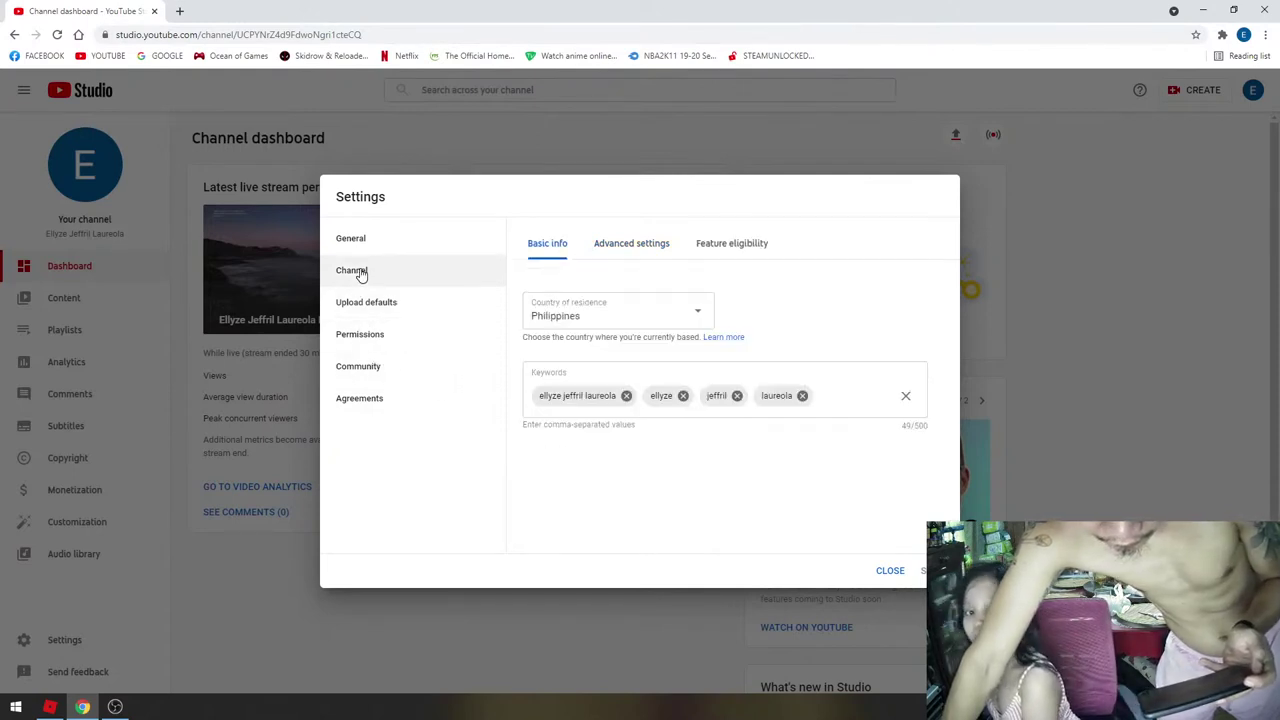
click(632, 250)
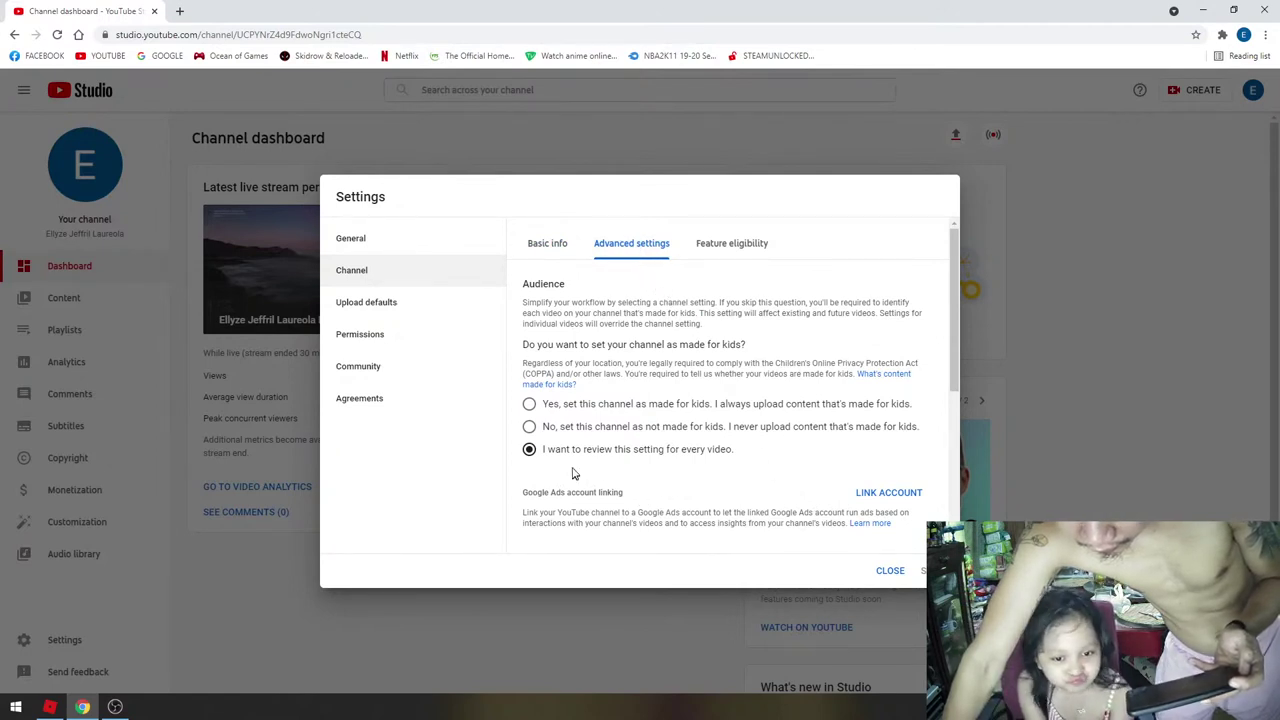
click(530, 405)
scroll(794, 478, down, 1)
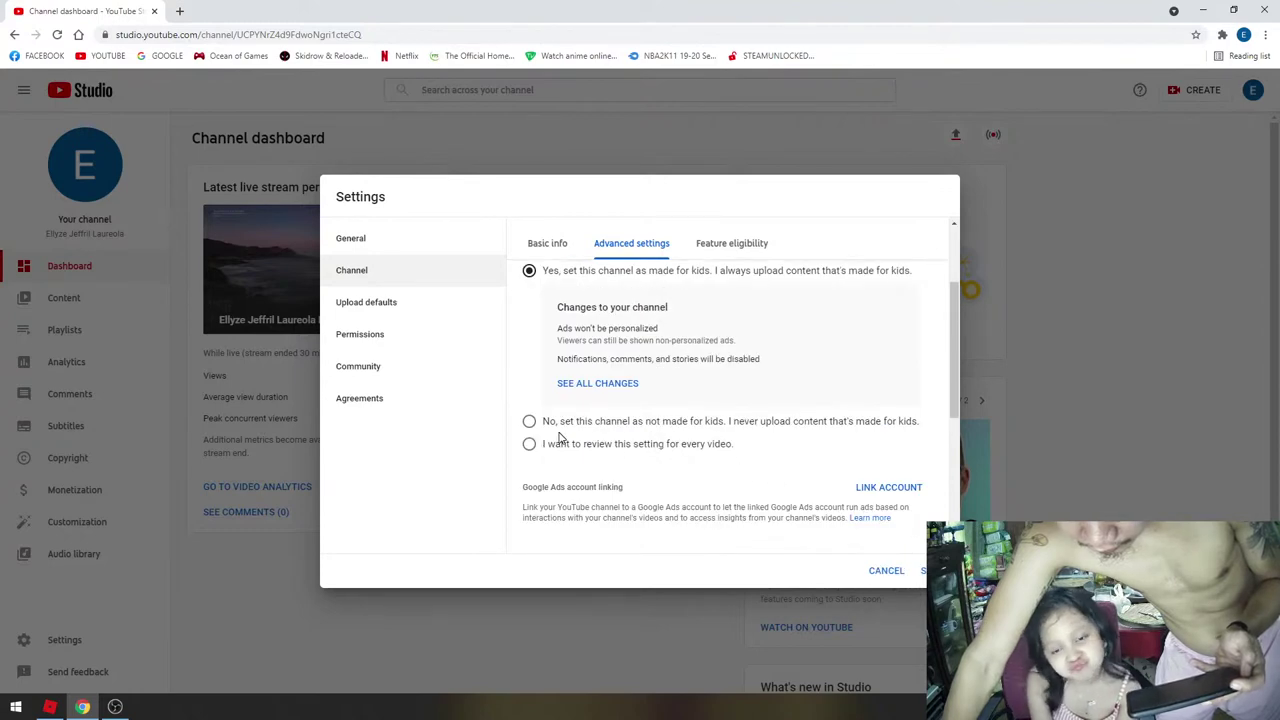
scroll(840, 487, down, 1)
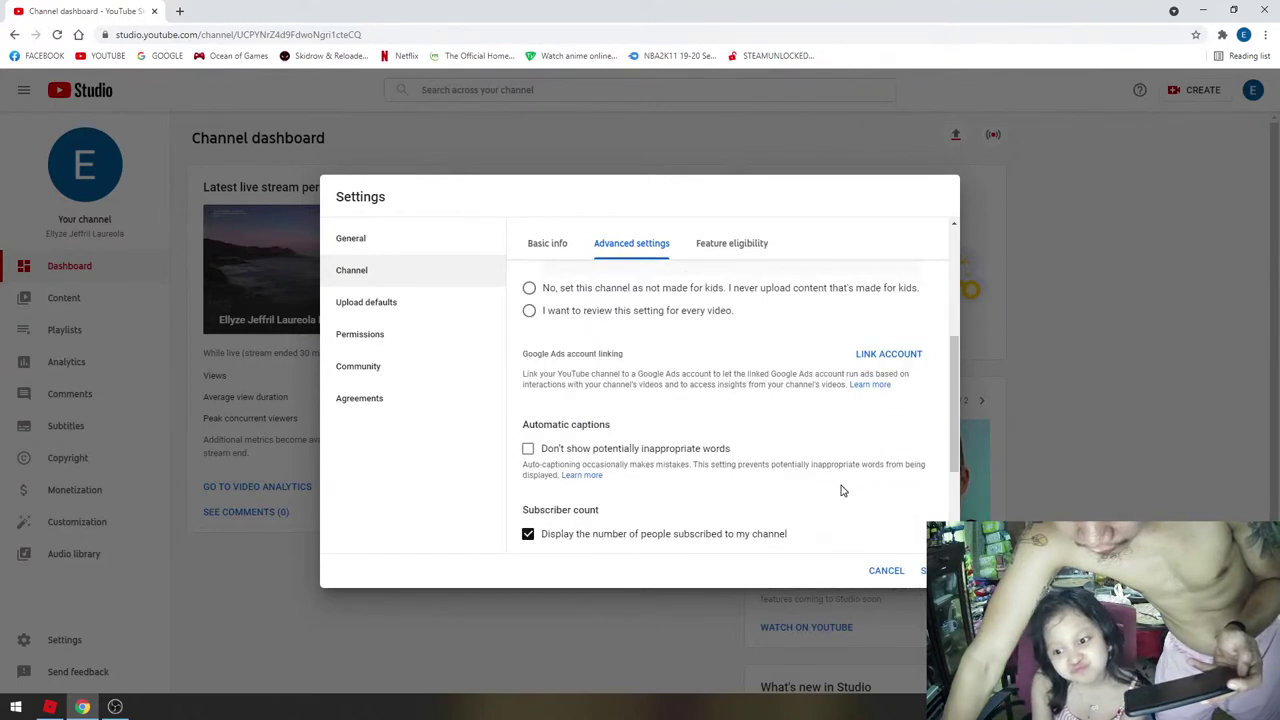
scroll(844, 490, down, 1)
scroll(845, 490, down, 1)
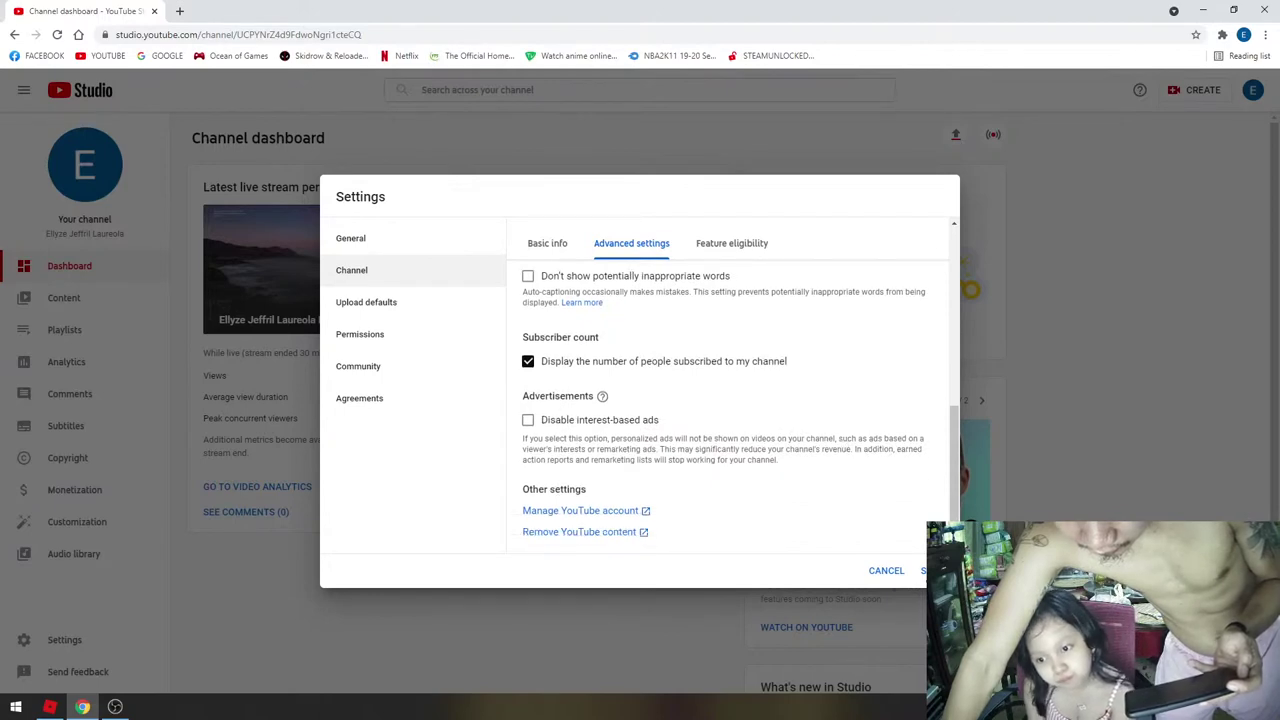
click(900, 570)
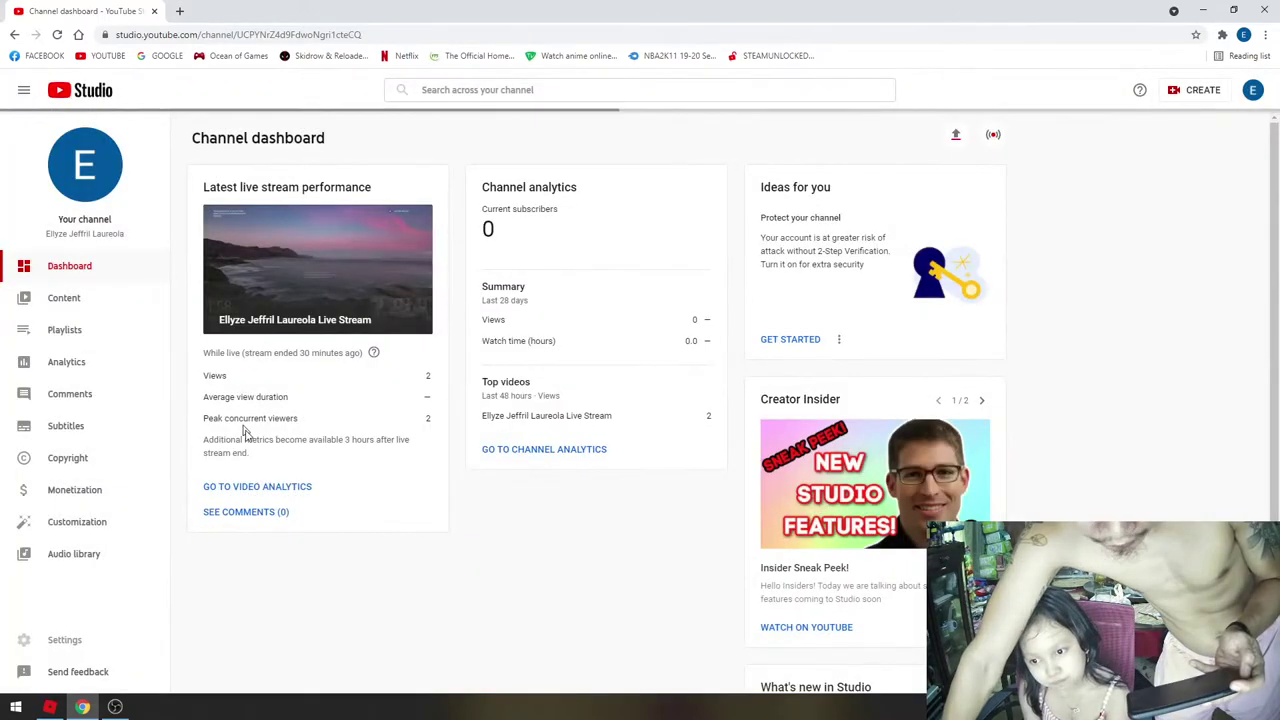
- Set the default upload visibility to Public and save the settings
click(66, 640)
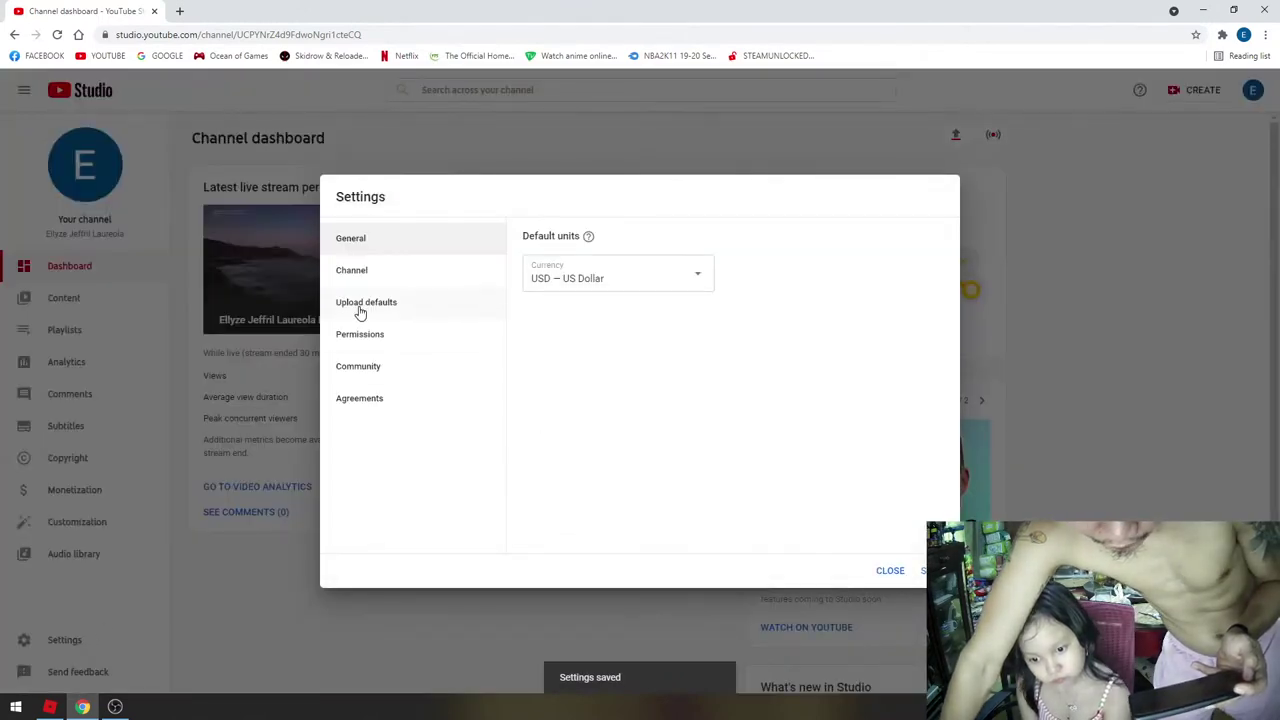
click(361, 310)
scroll(605, 430, down, 1)
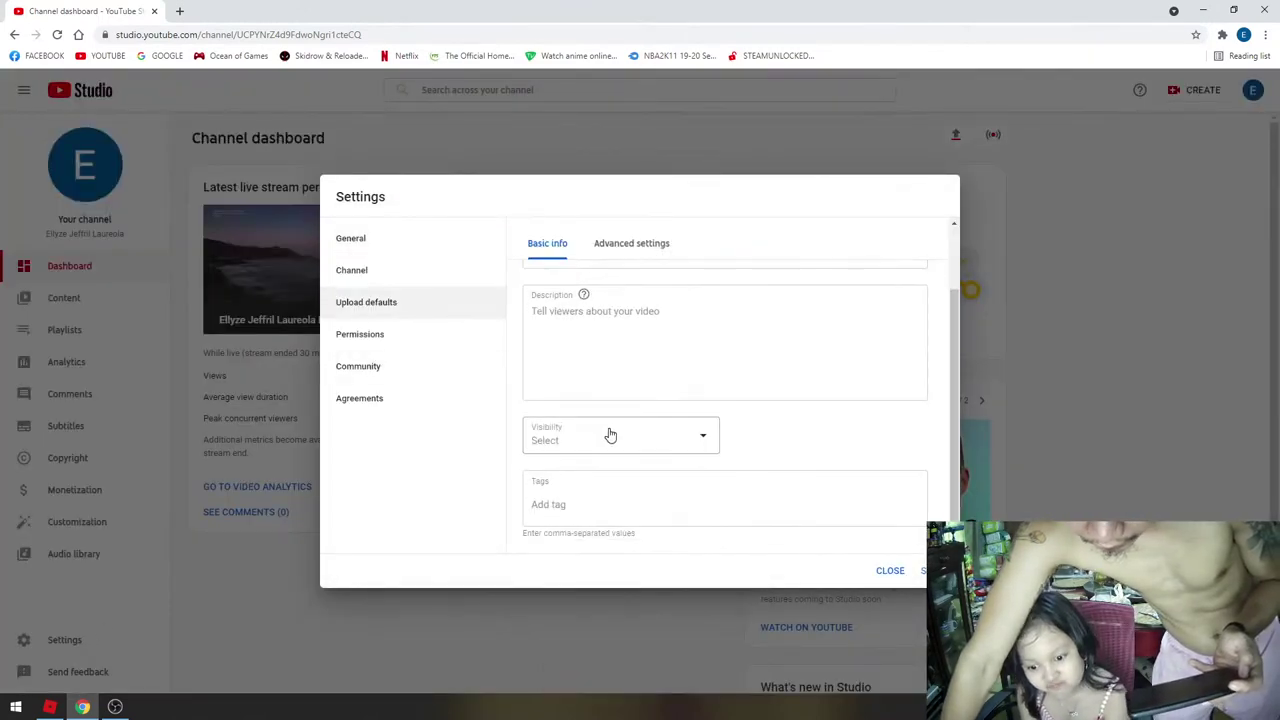
click(707, 445)
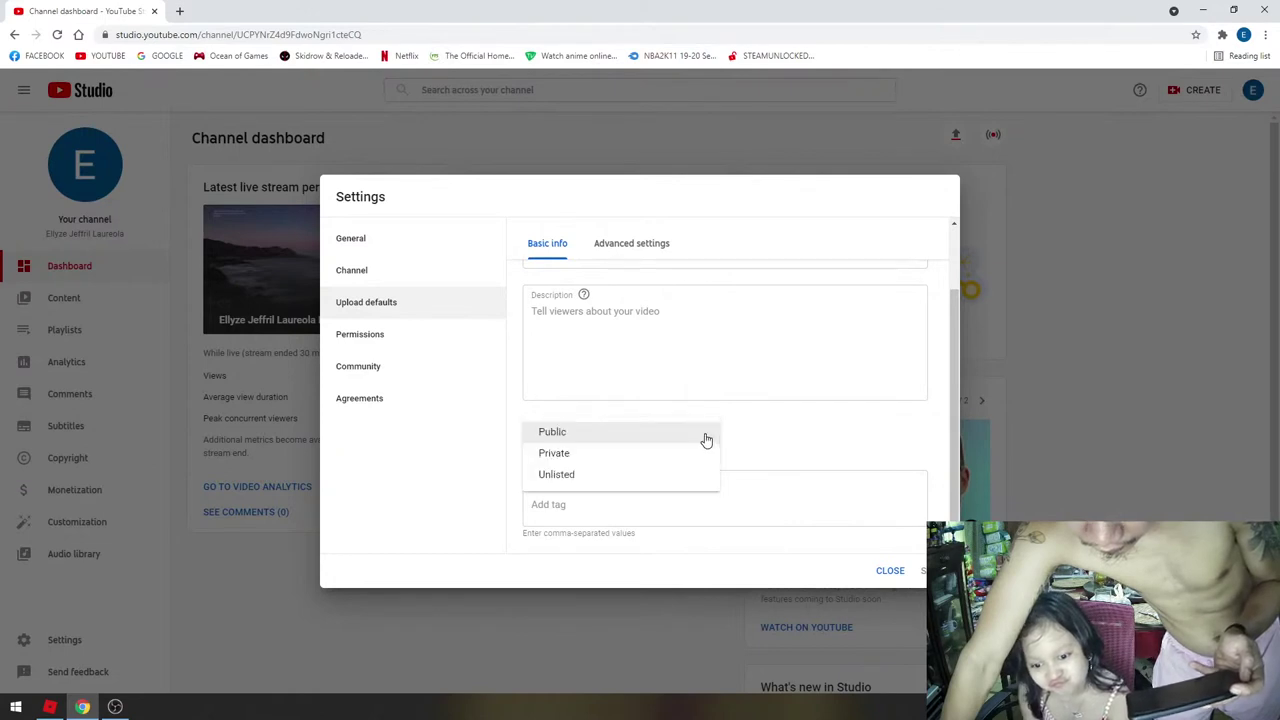
click(706, 440)
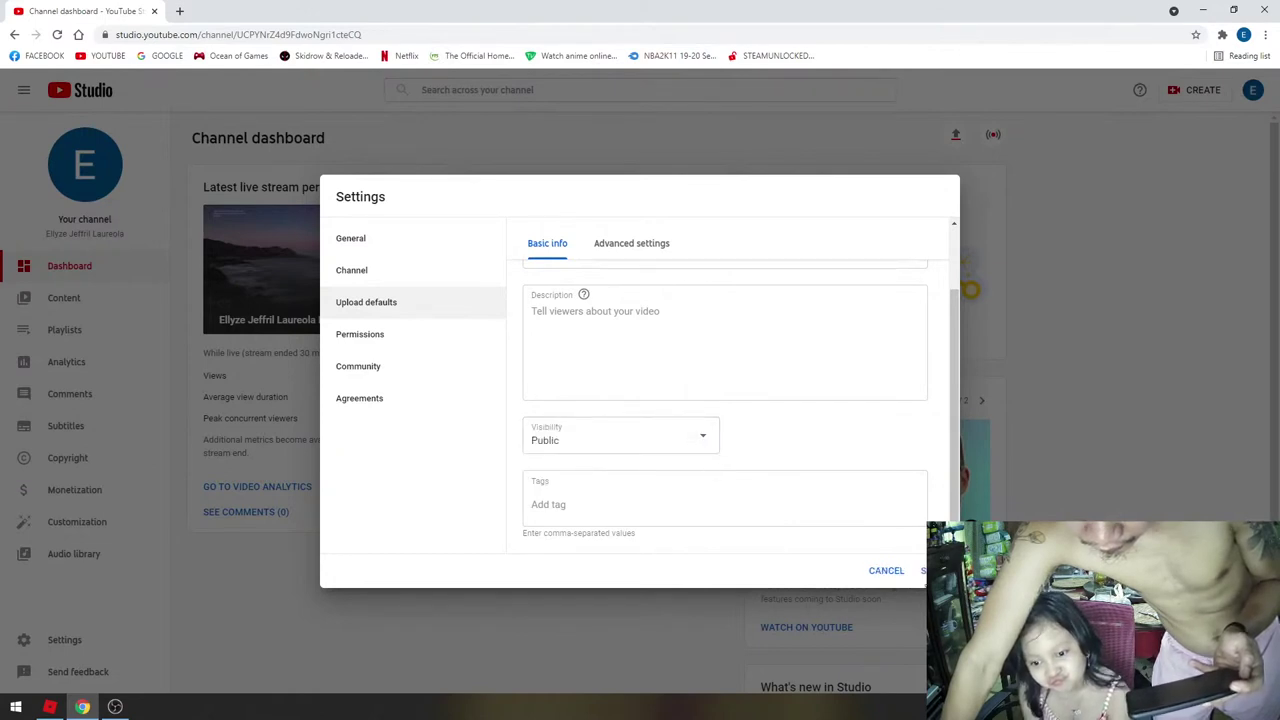
click(935, 570)
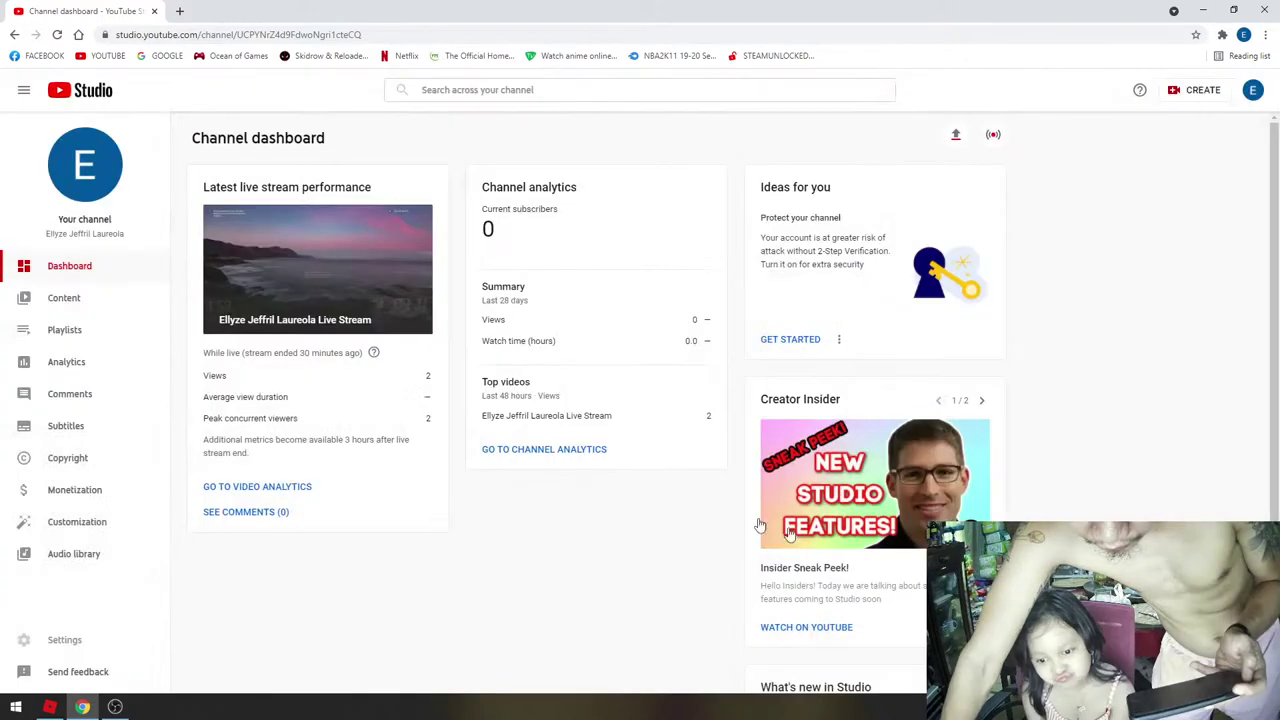
click(82, 643)
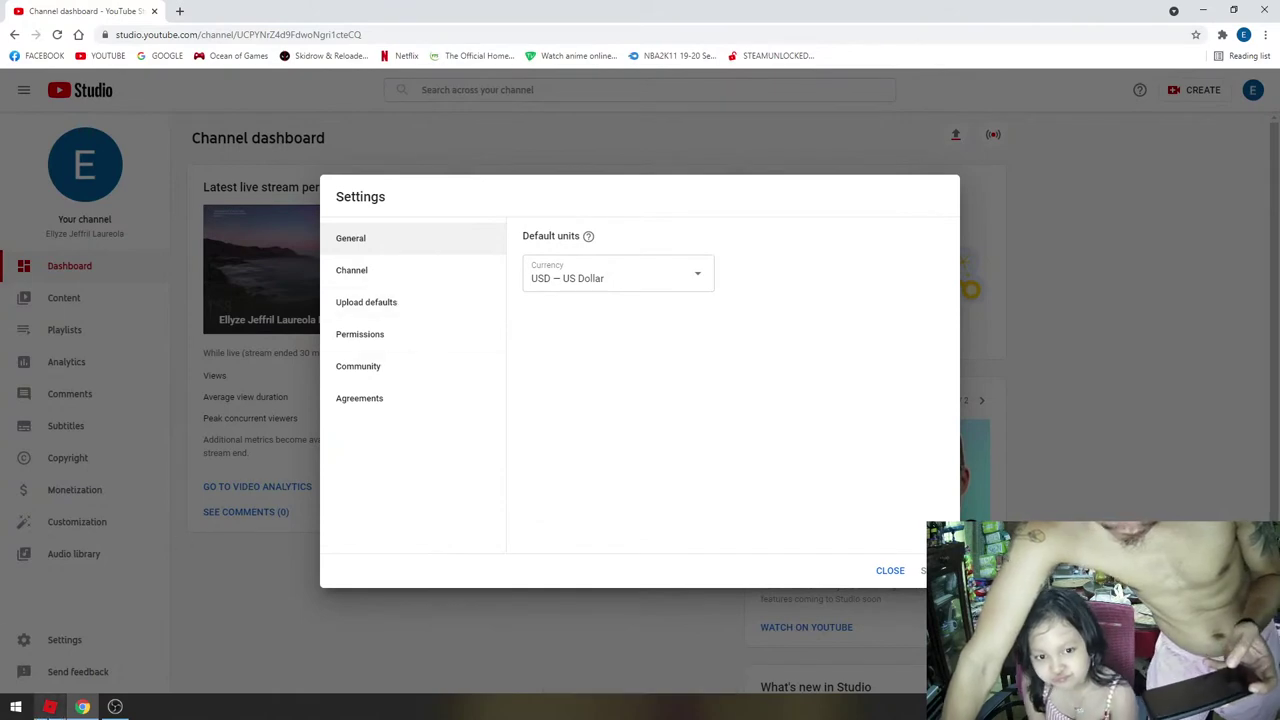
- Switch back to Roblox and crawl the baby along the pavement past the pink pillar to the Twilight Daycare entrance
click(54, 707)
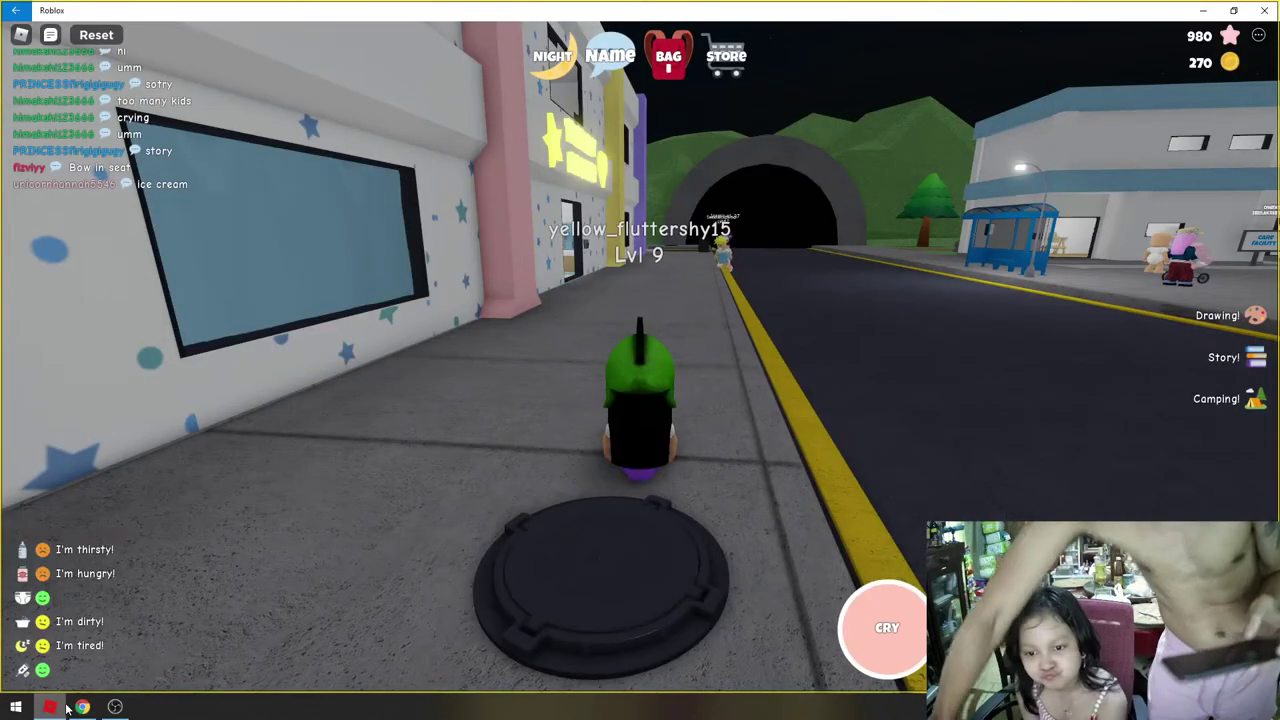
key(Left)
key(Right)
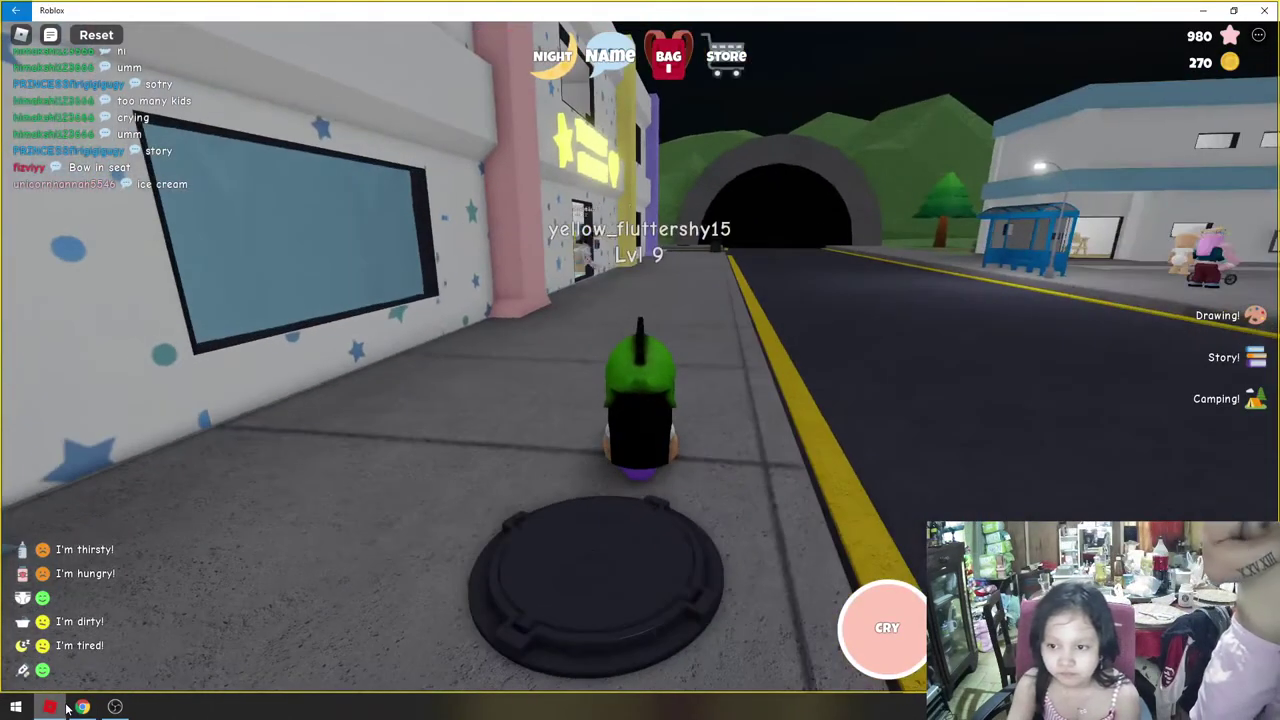
key(Up)
key(w)
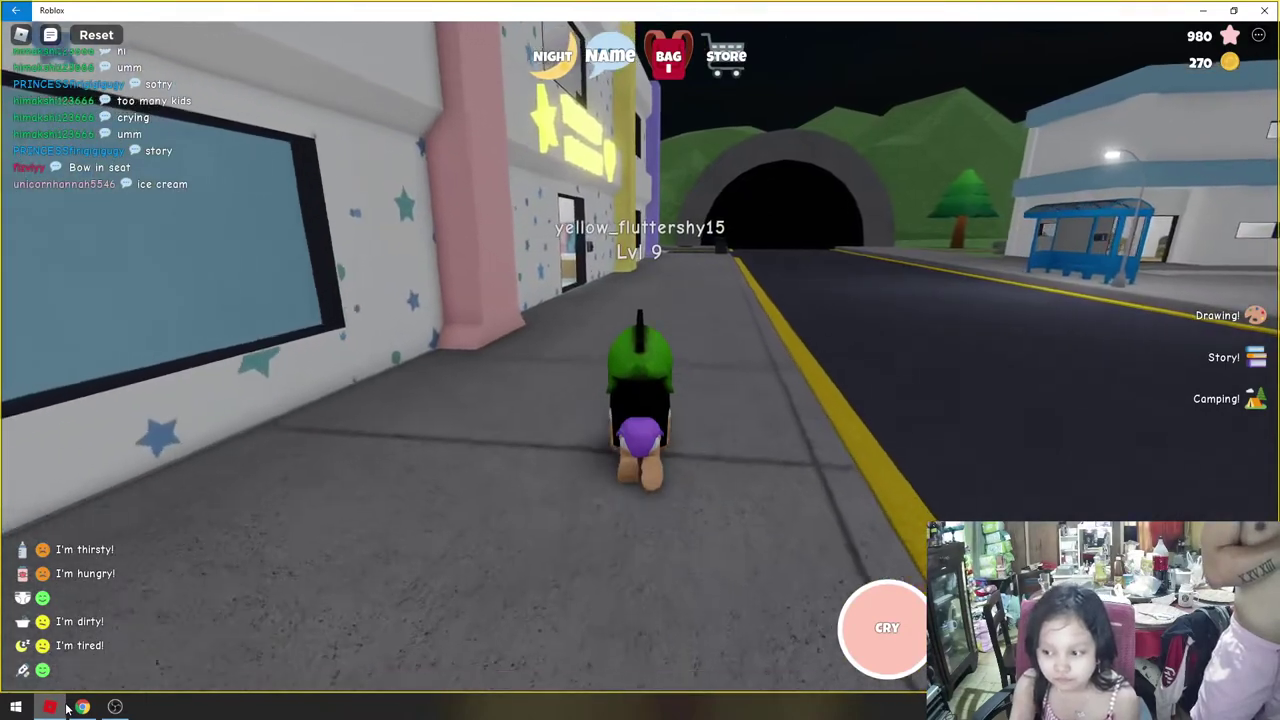
key(w)
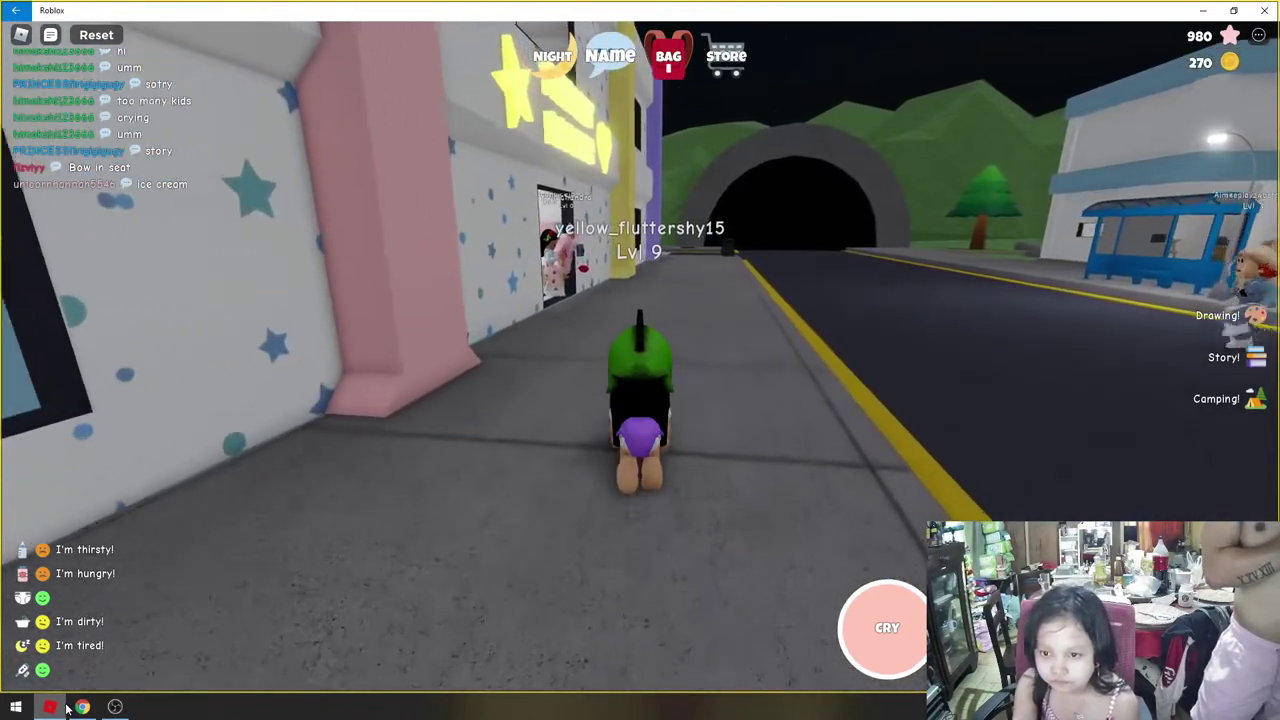
key(w)
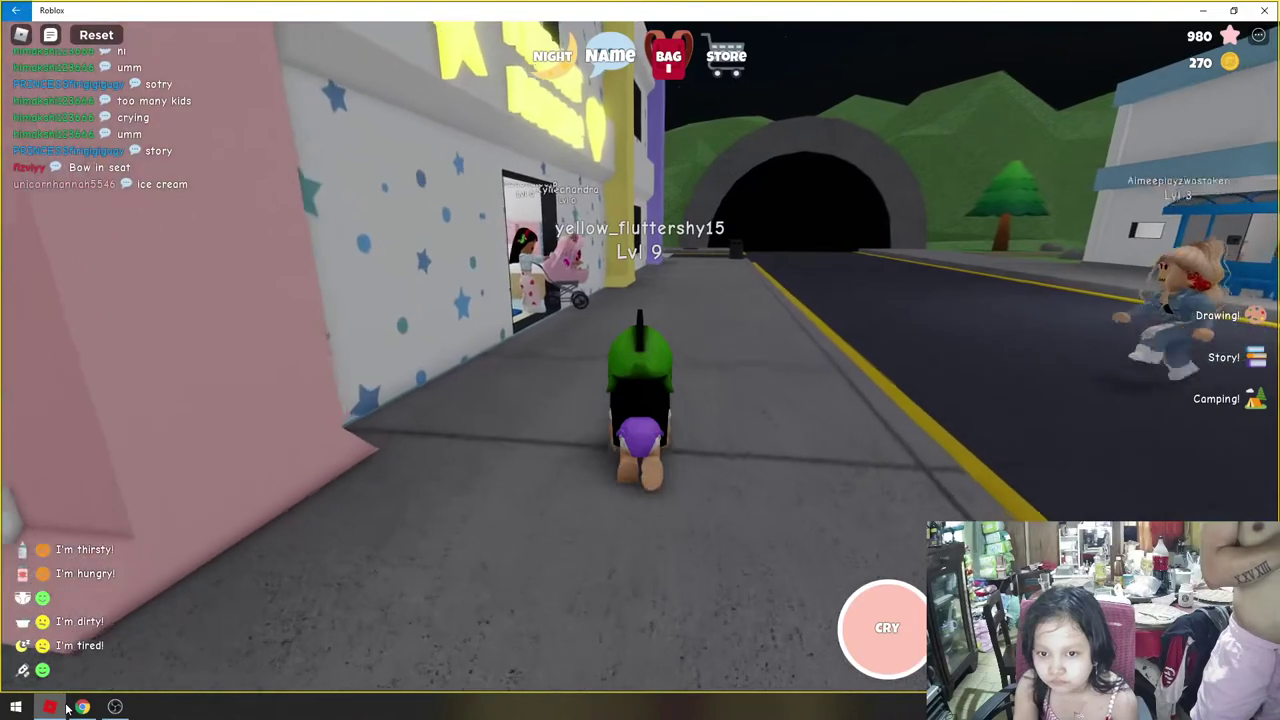
key(w)
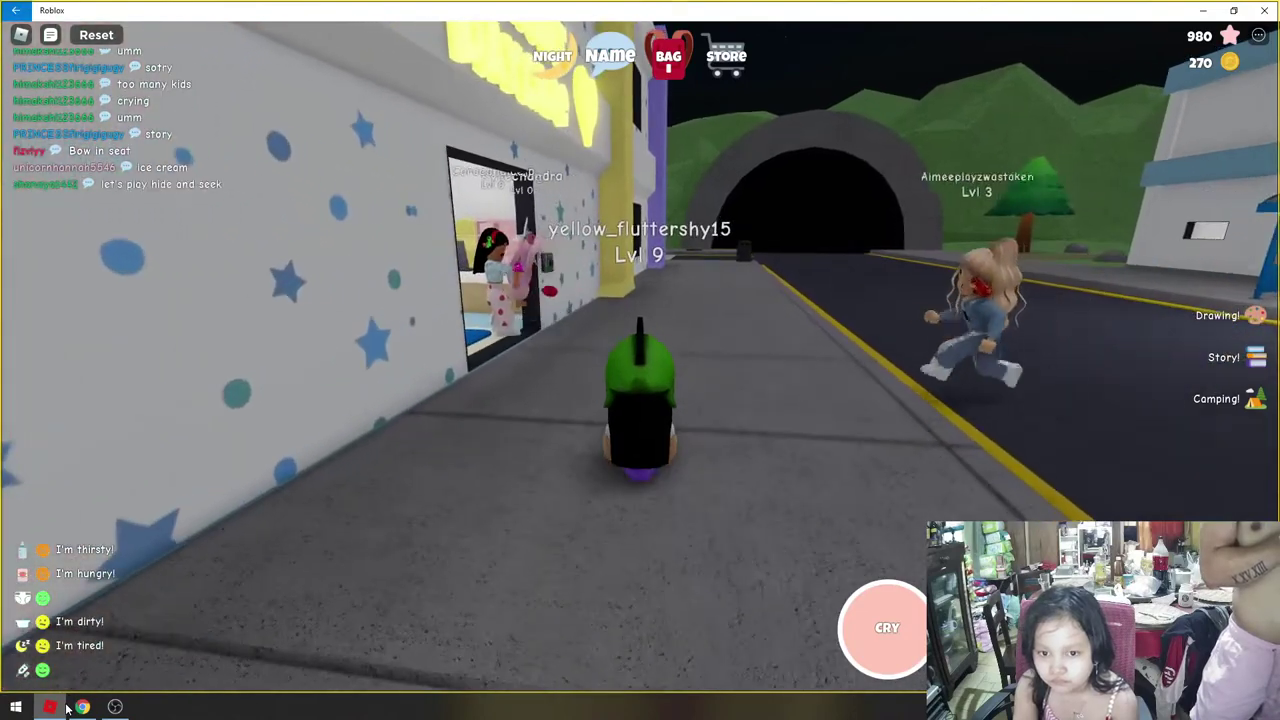
key(w)
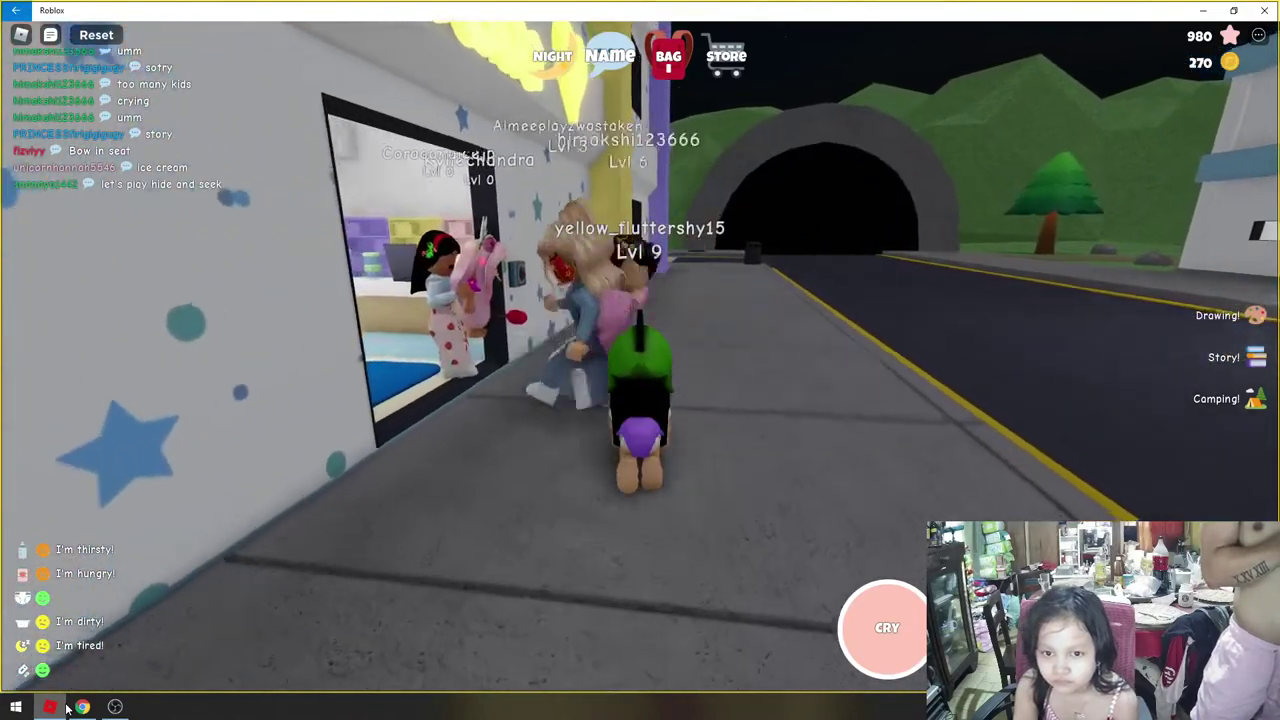
- Turn the baby towards the open daycare door and crawl up to the players standing in the doorway
key(Left)
key(Left)
key(Right)
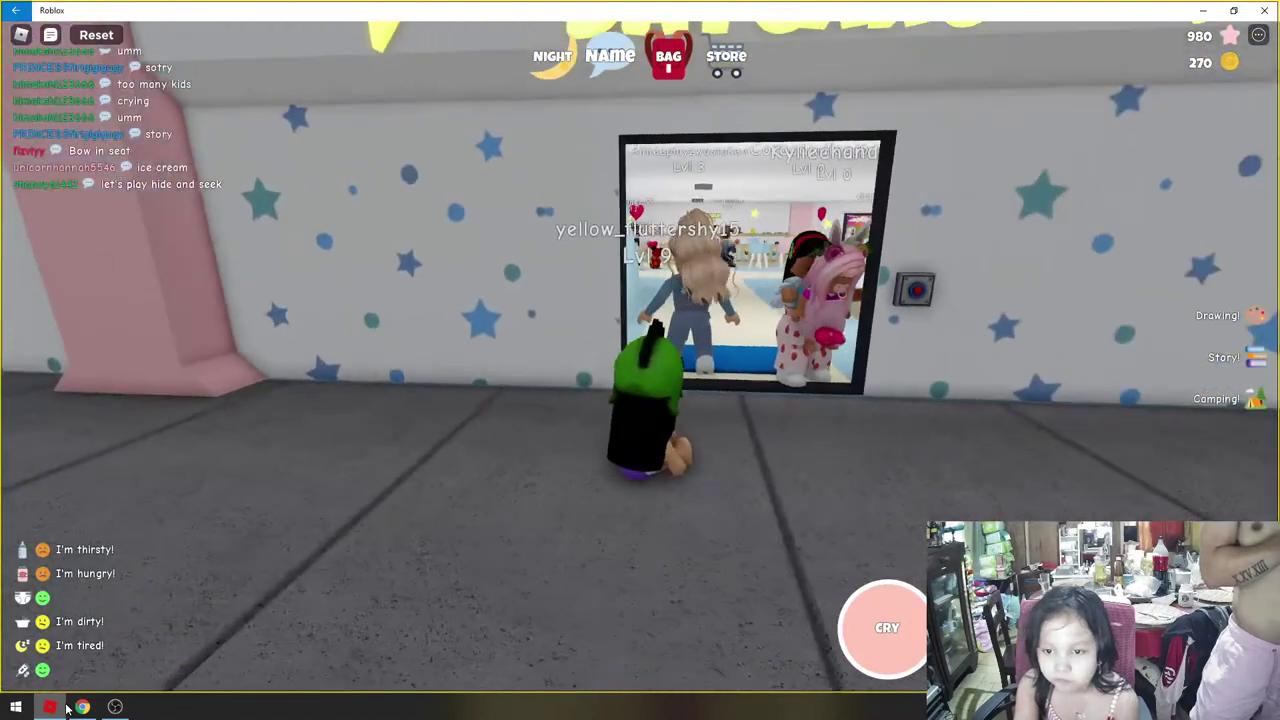
key(w)
key(Right)
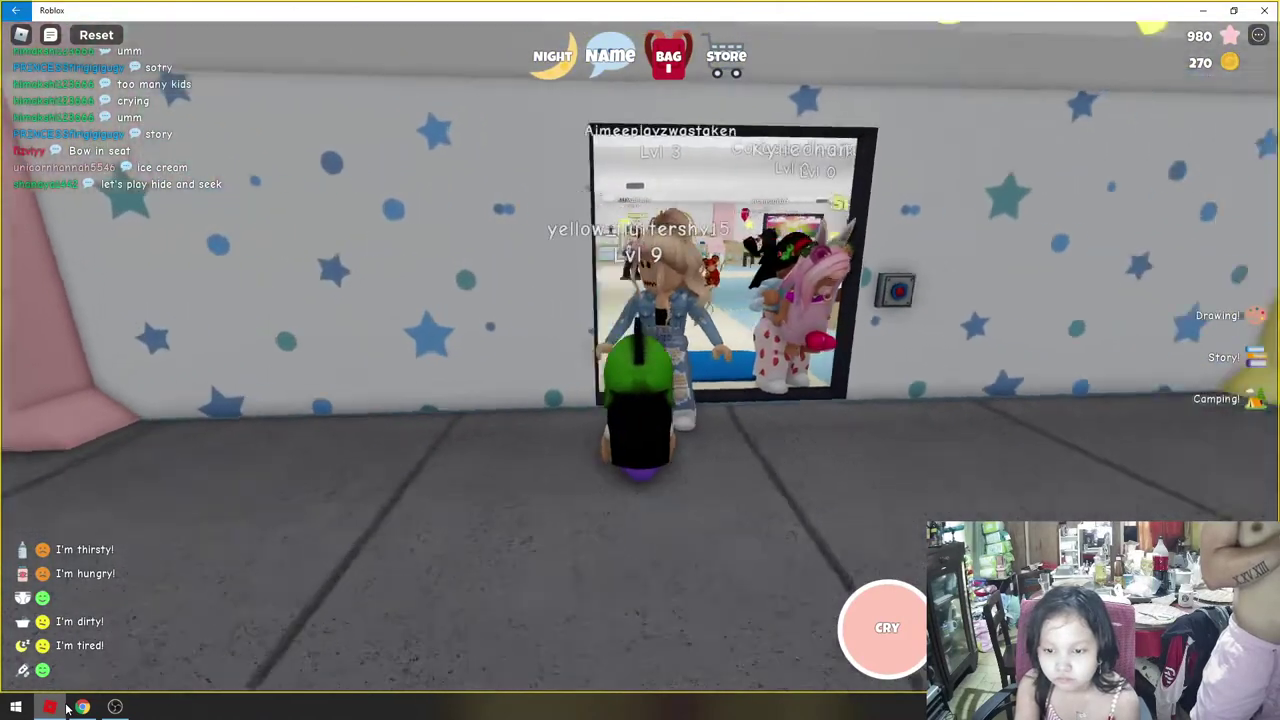
key(Left)
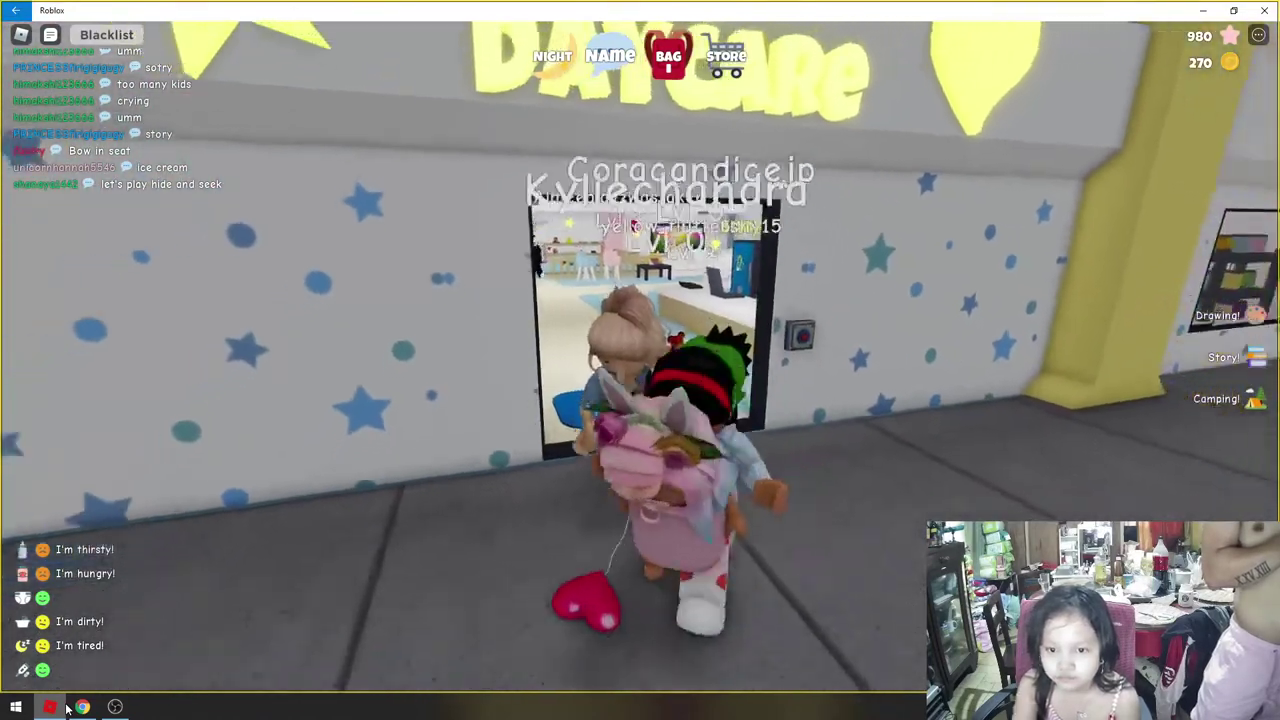
- Widen the camera view around the carried baby and try to jump down and back away from the daycare across the road
scroll(137, 547, down, 2)
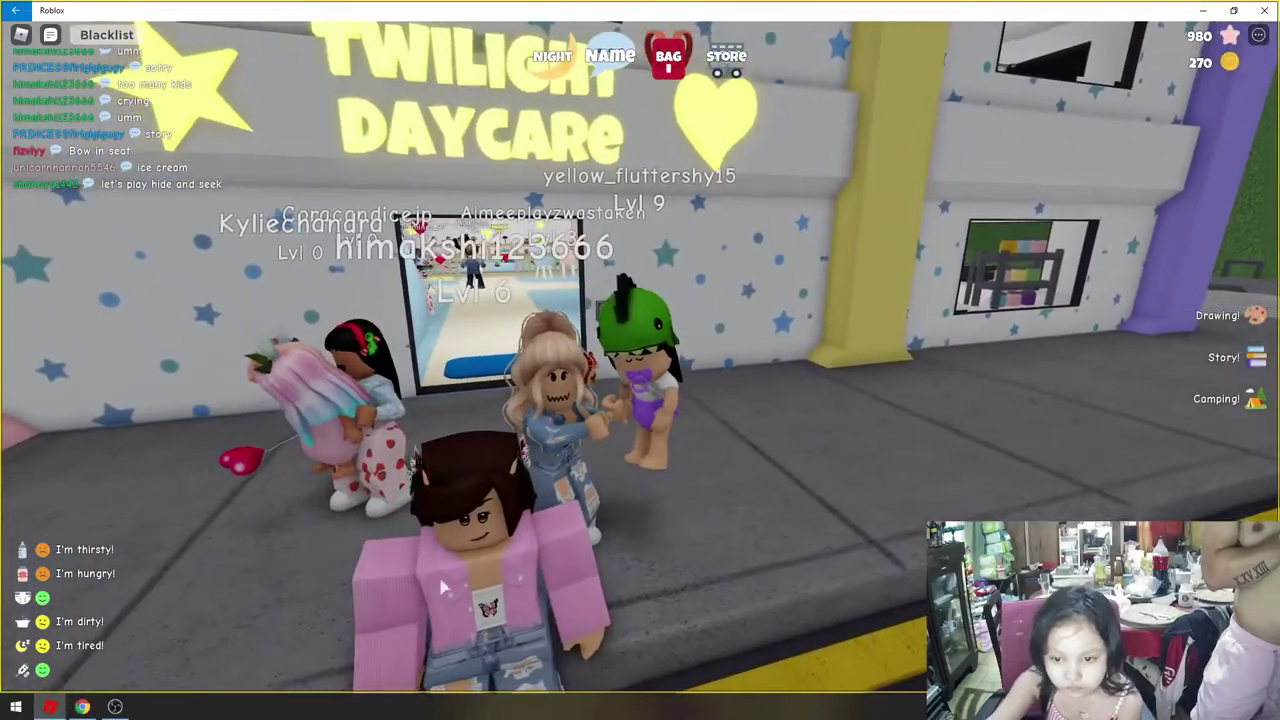
scroll(443, 587, down, 2)
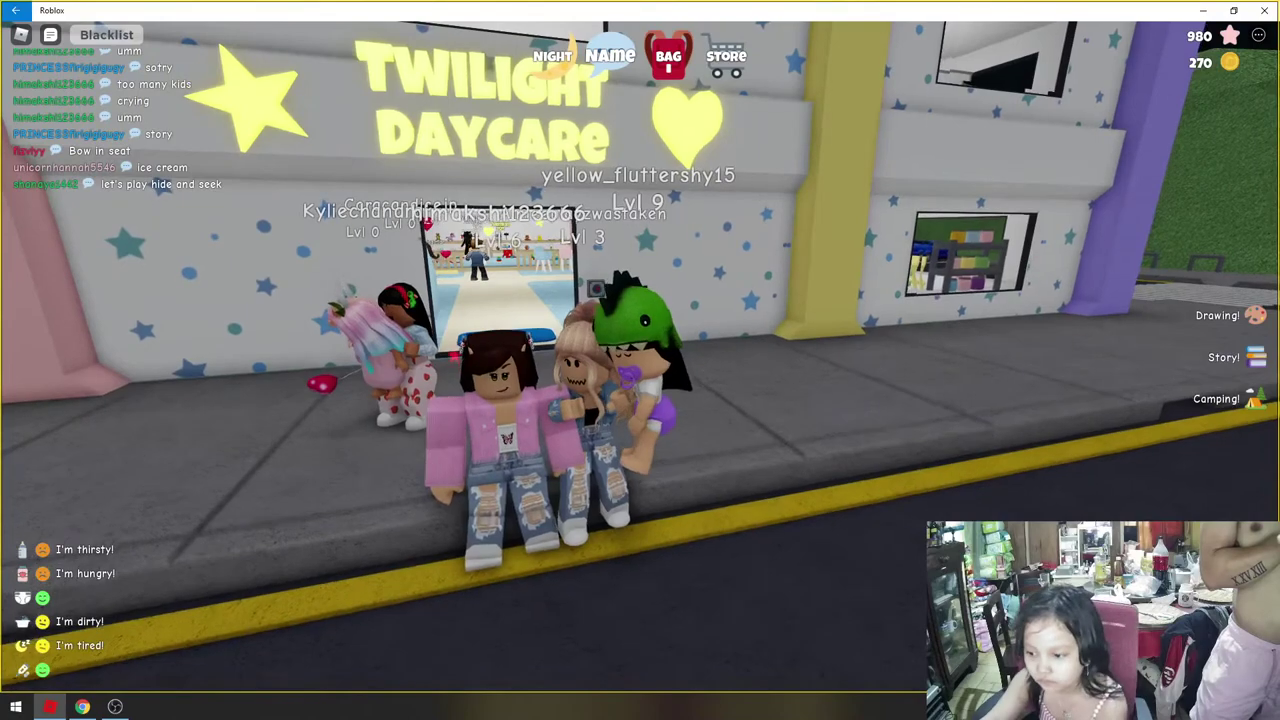
key(space)
key(s)
key(s)
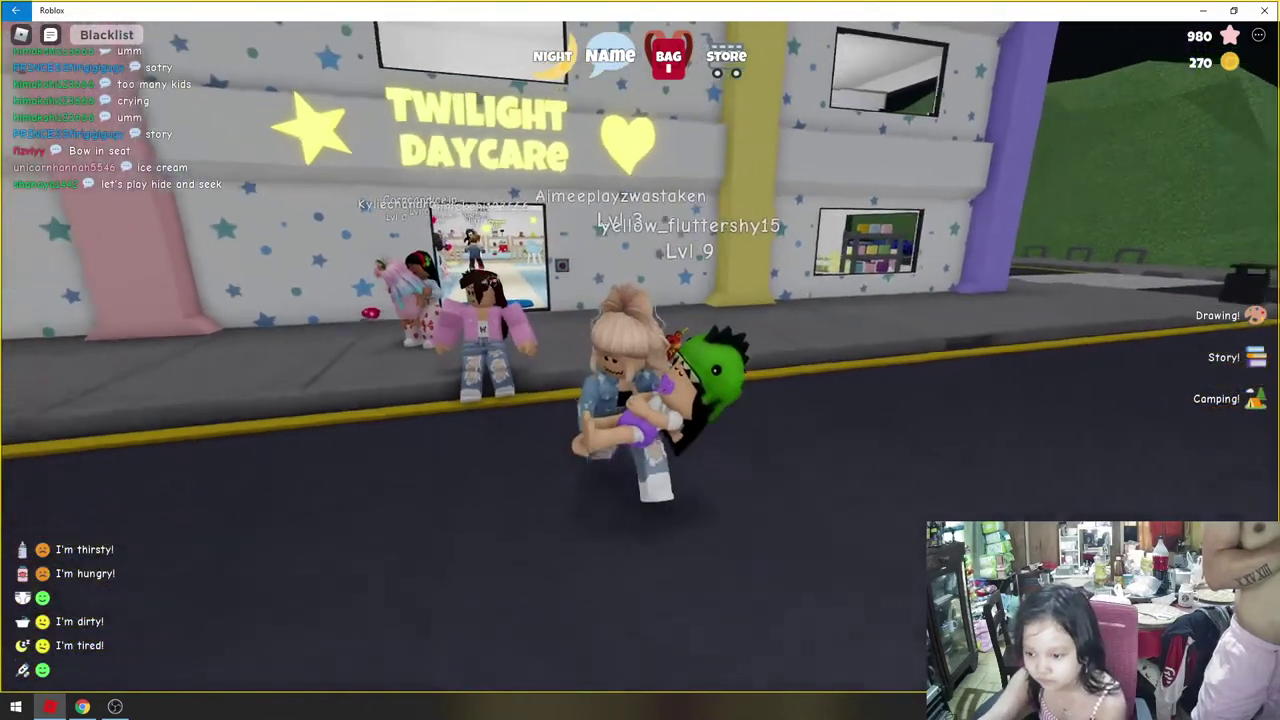
key(s)
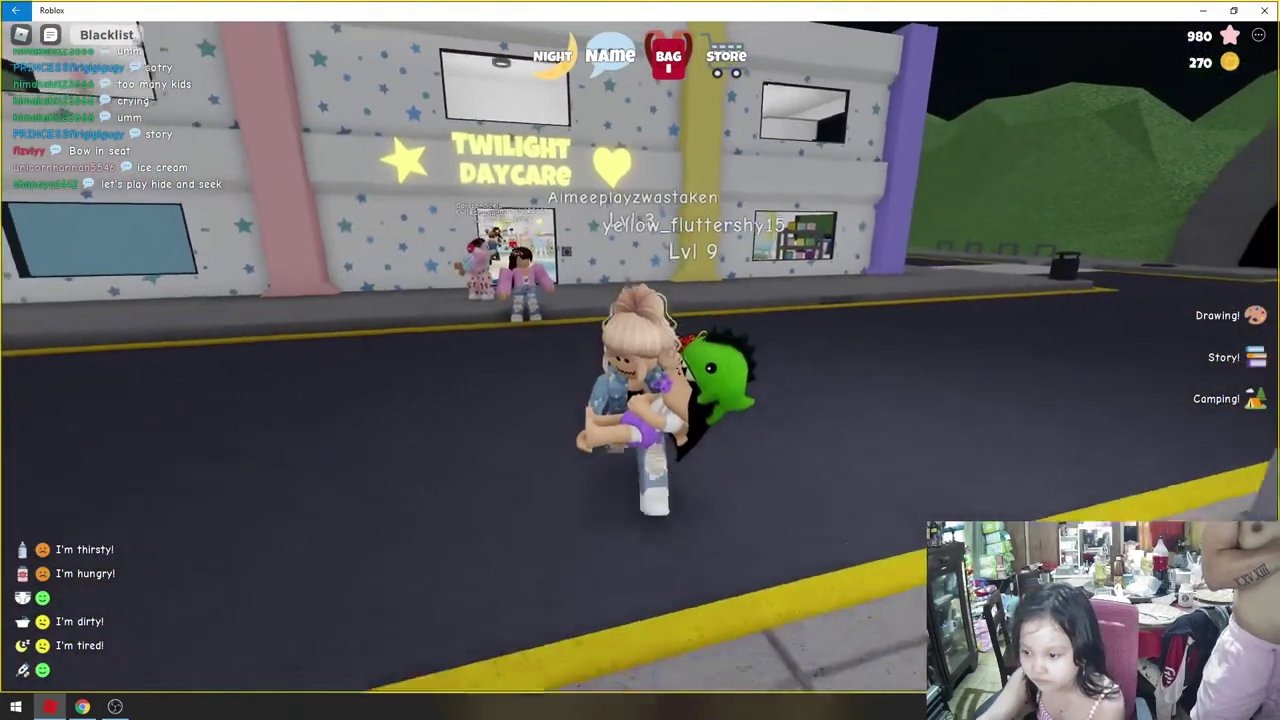
- Try to walk the carried baby forward and turn the view from the daycare street towards the fountain plaza
key(w)
key(Right)
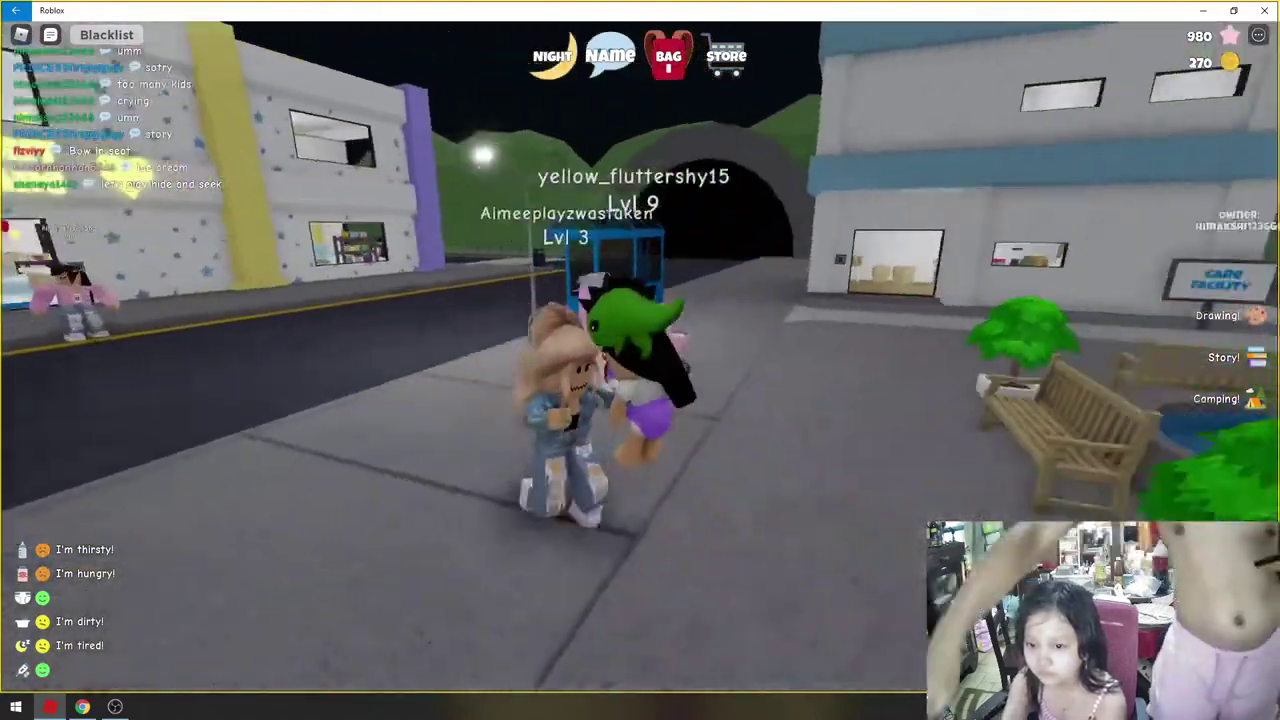
key(w)
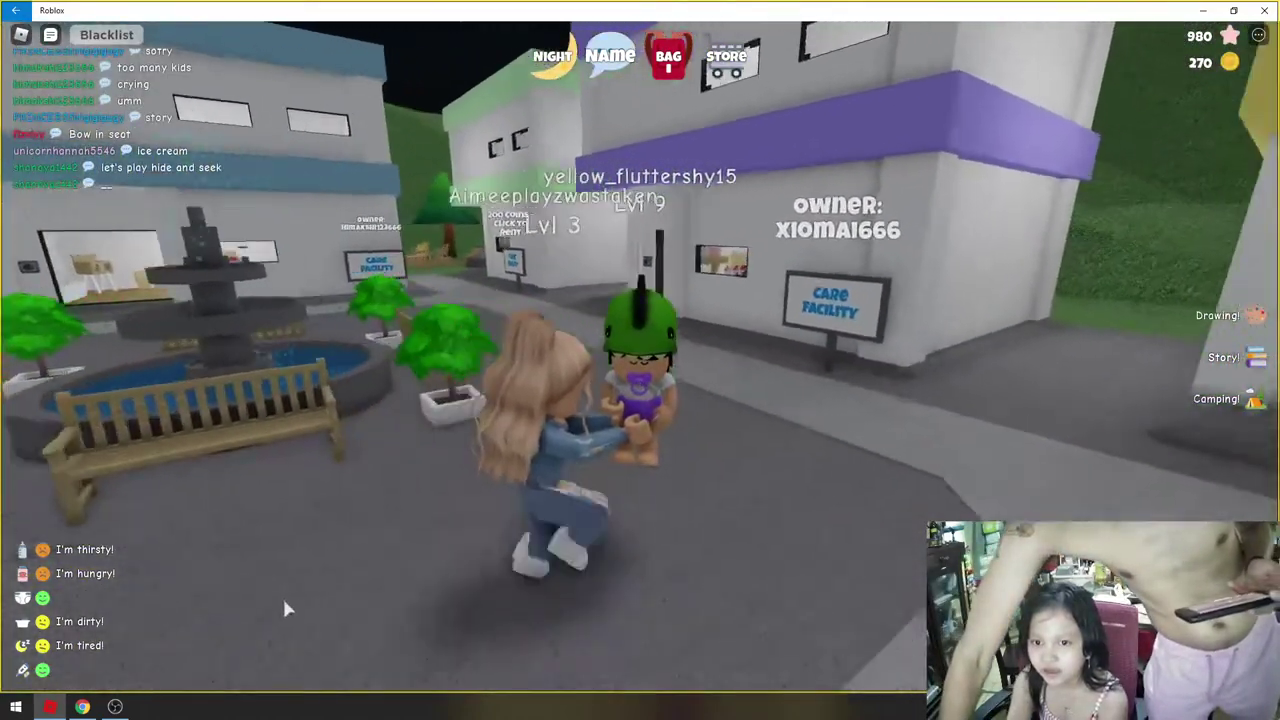
- Switch to YouTube Studio in Chrome and close the open channel settings dialog
mouse_move(83, 707)
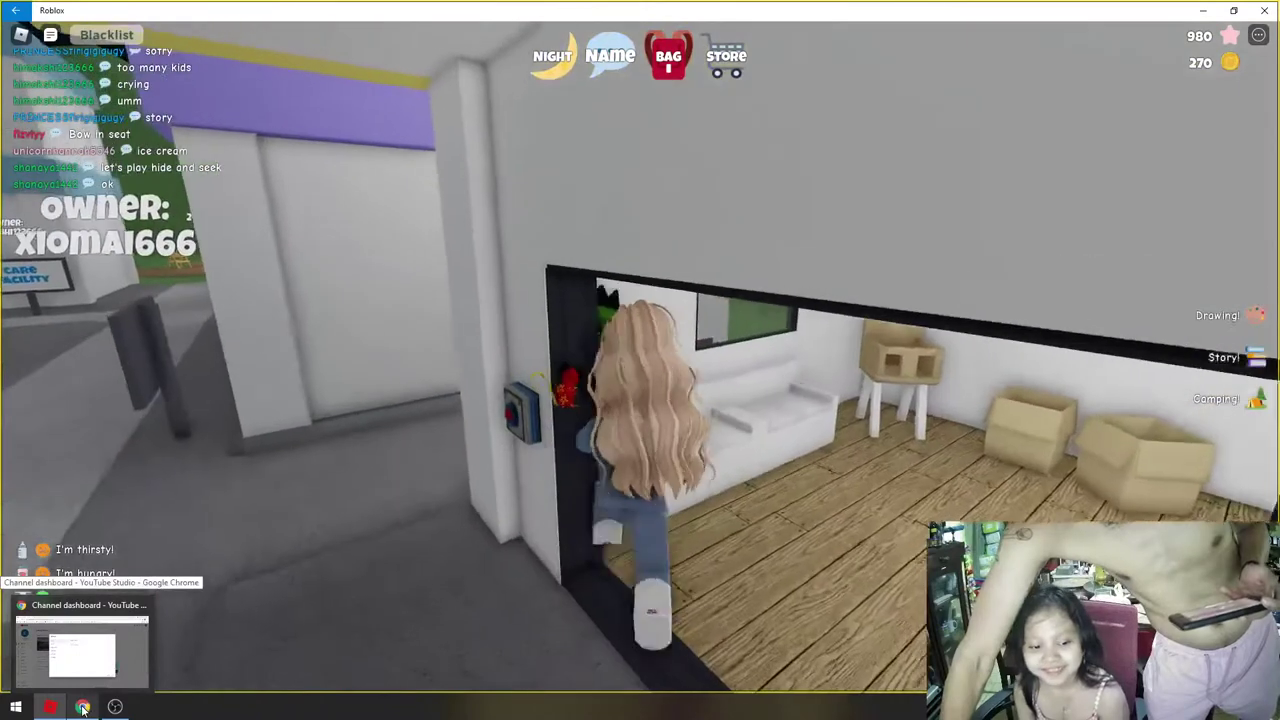
click(84, 706)
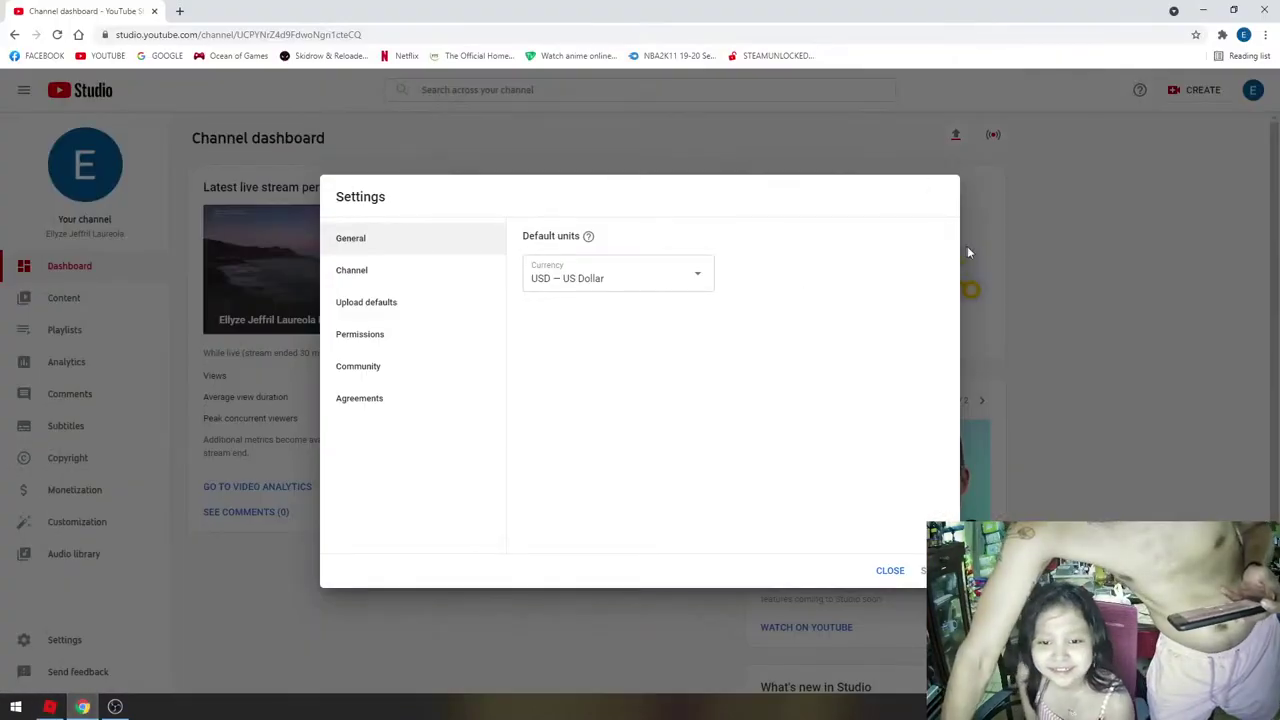
click(890, 572)
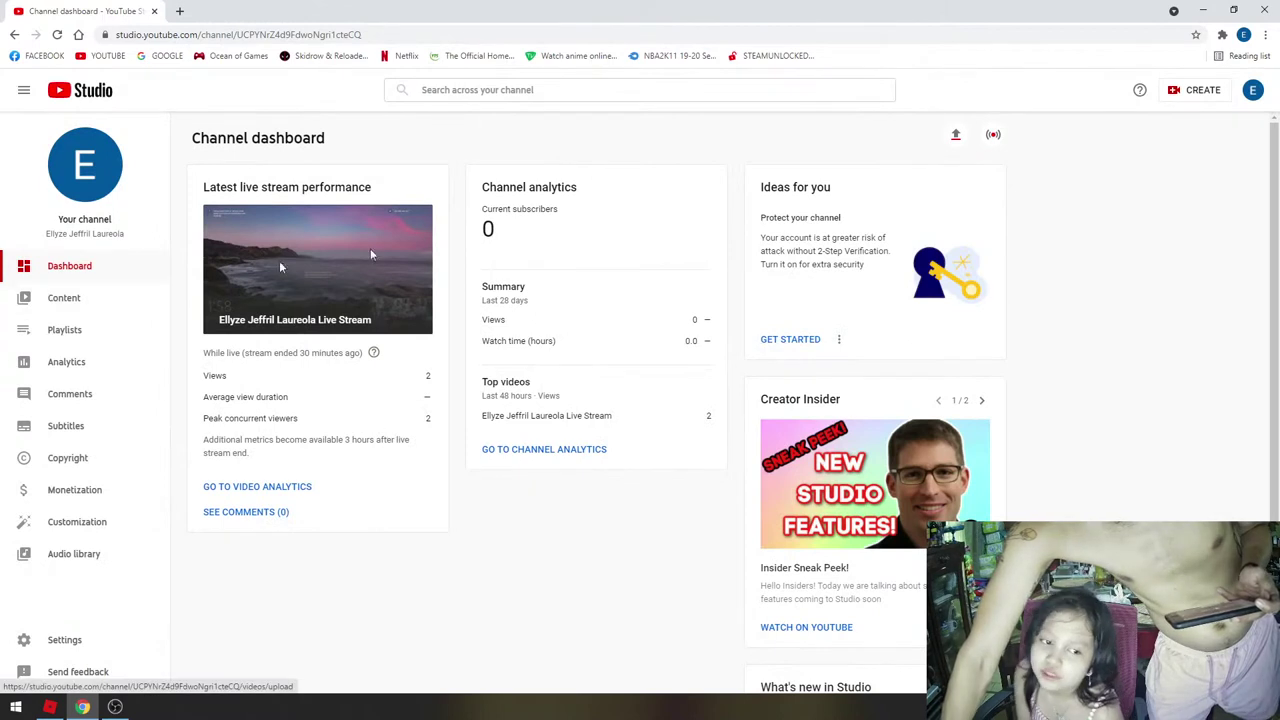
- Go from YouTube Studio to the YouTube site, open the account's own channel page and start customizing the channel
click(1253, 90)
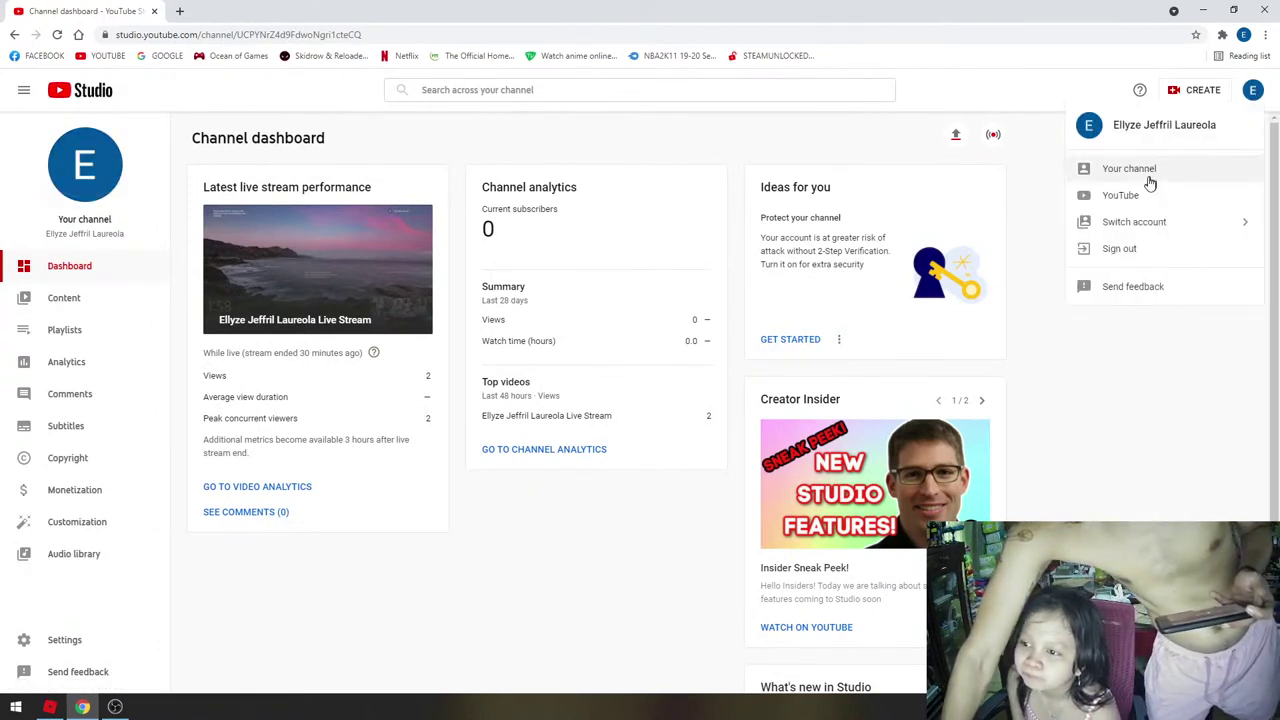
click(1121, 195)
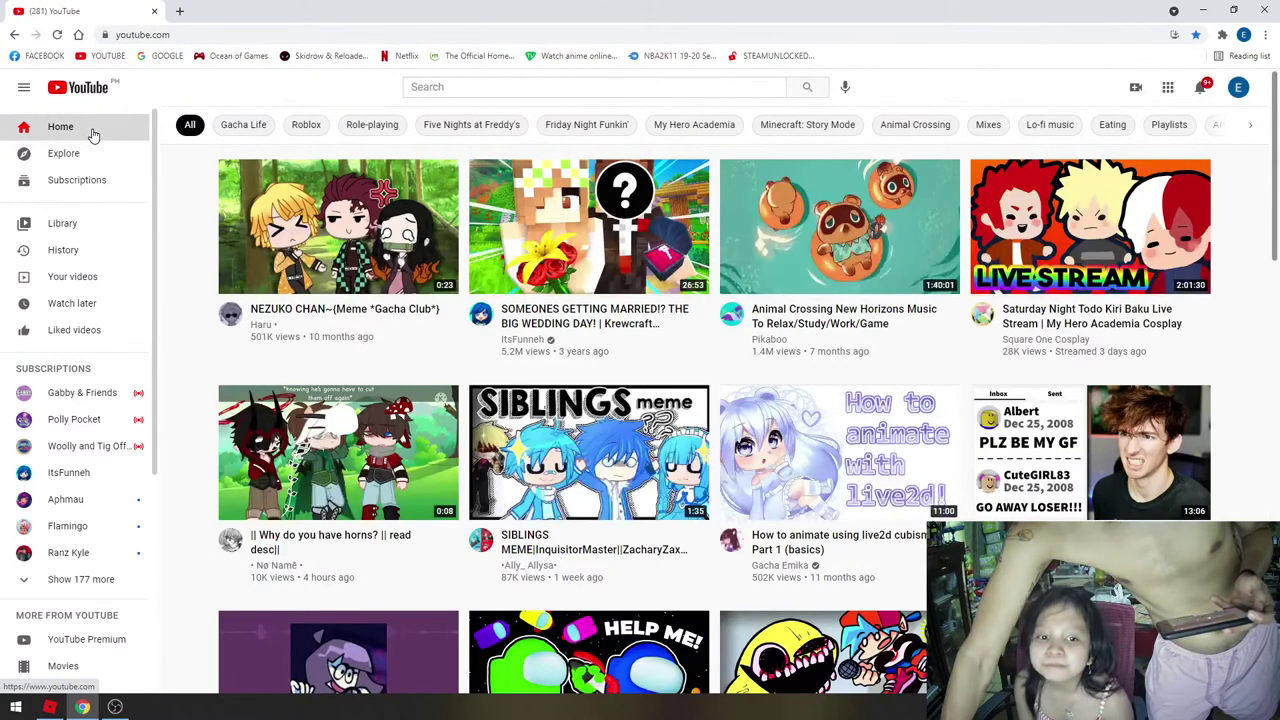
click(1239, 88)
click(1130, 174)
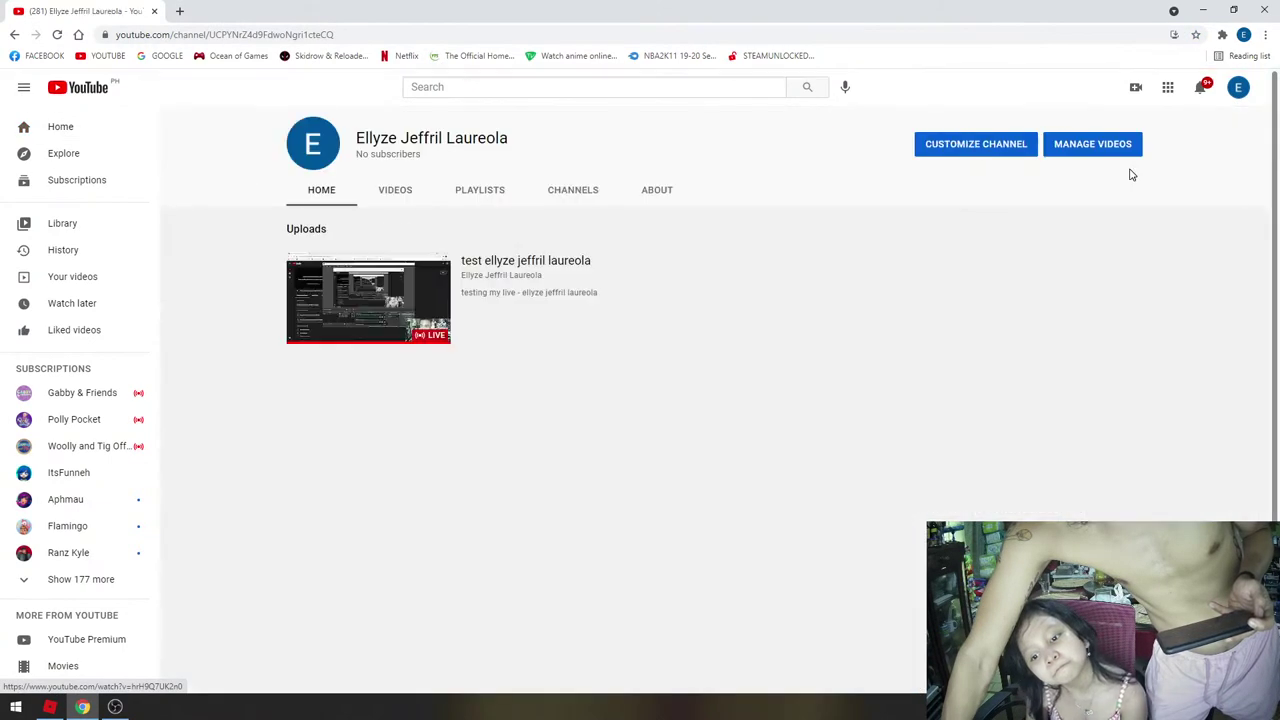
click(1008, 150)
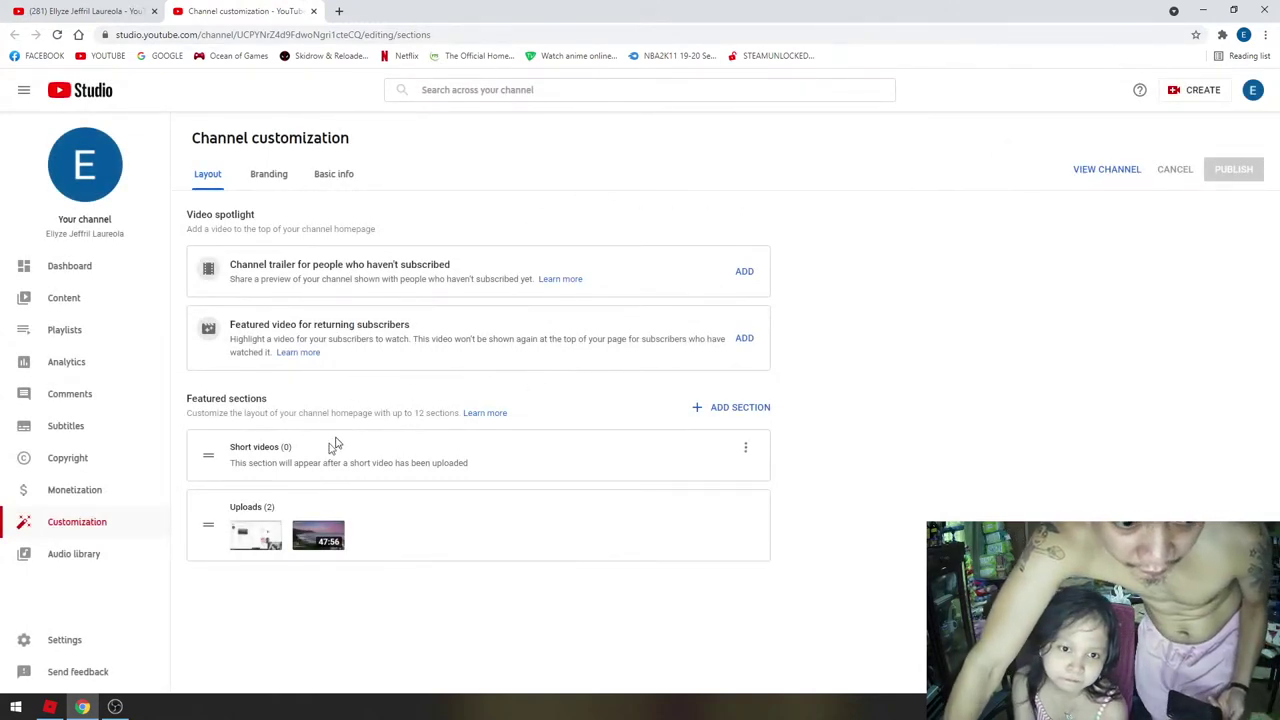
- Review the channel's basic info, advanced audience settings and feature eligibility in the Studio settings, and close the dialog
click(80, 648)
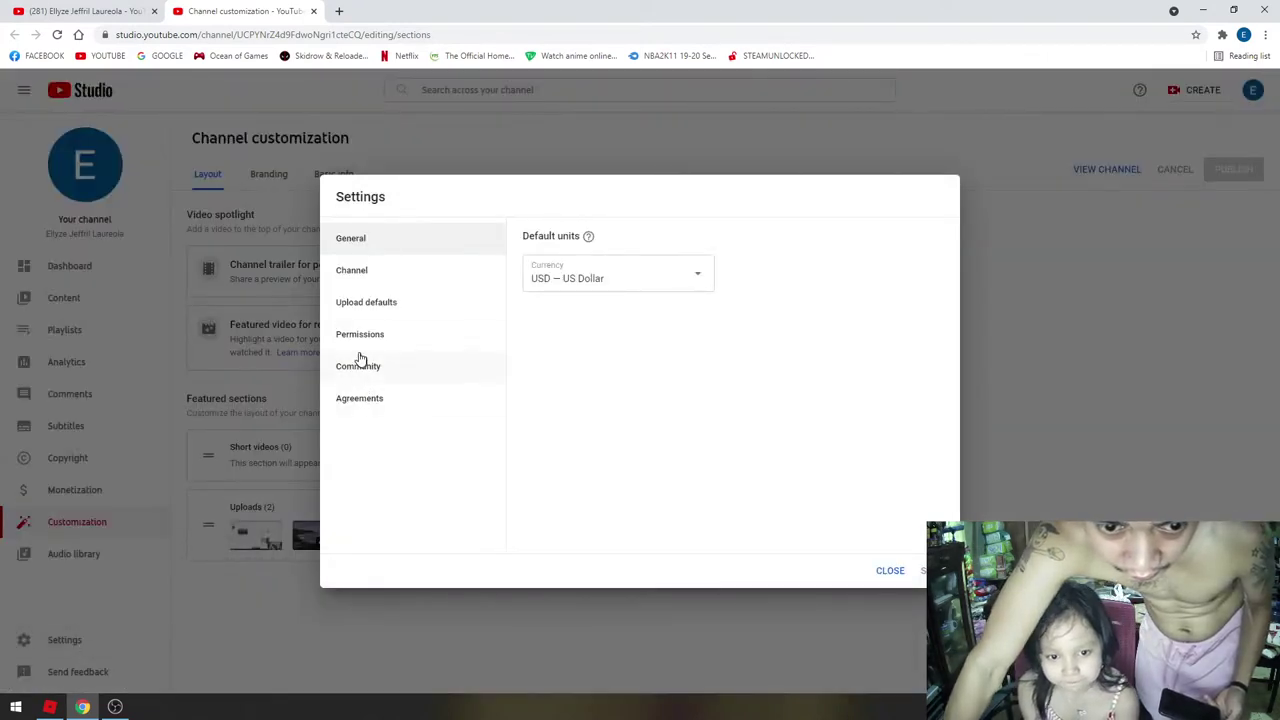
click(360, 275)
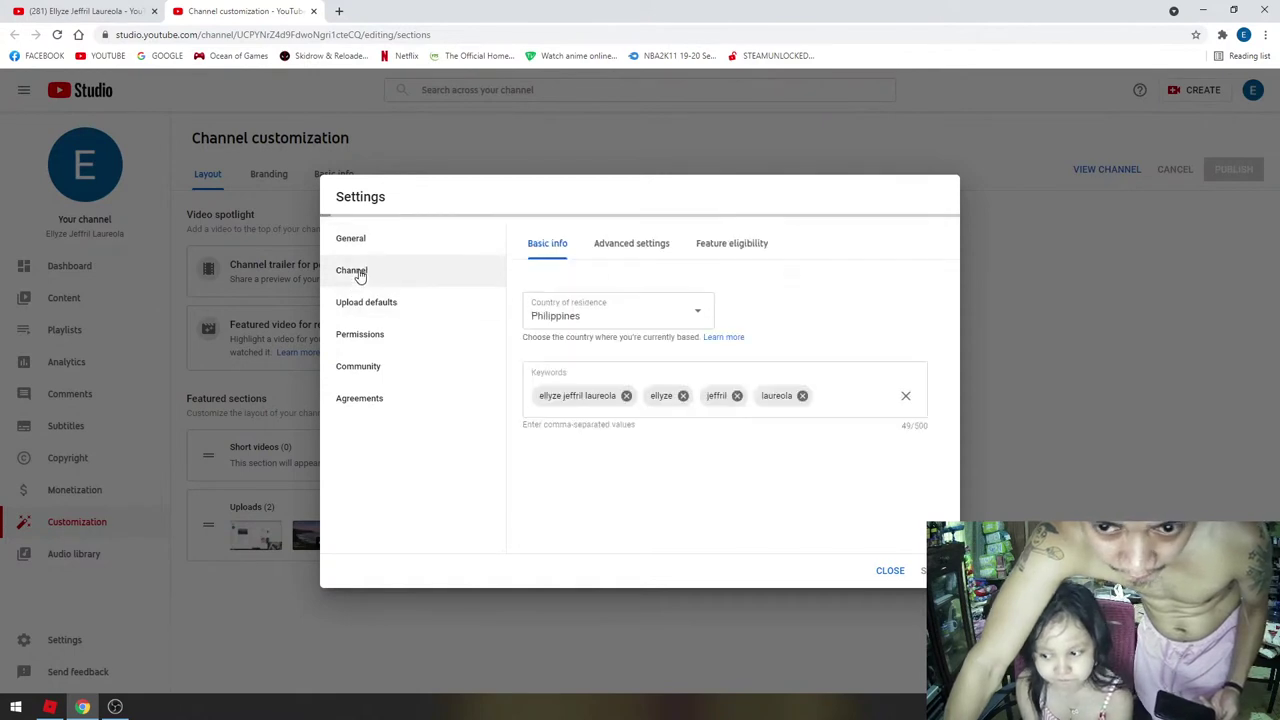
click(639, 250)
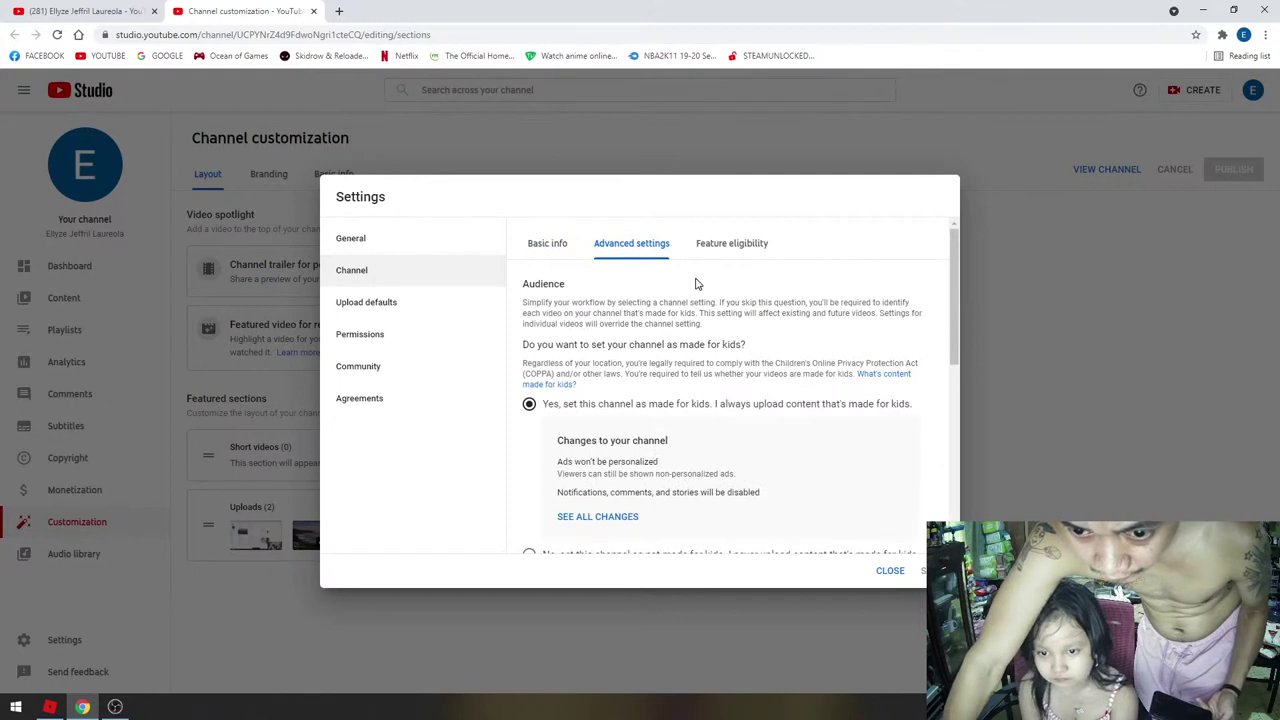
scroll(697, 284, down, 2)
click(730, 246)
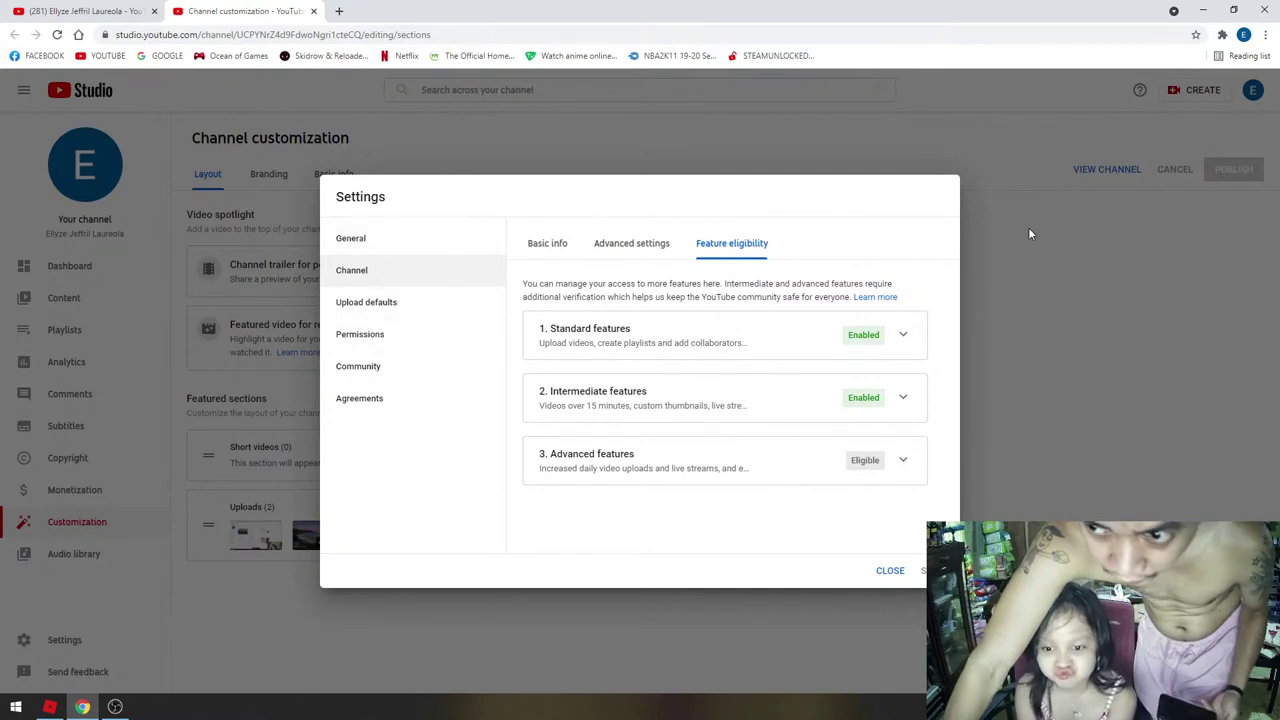
click(890, 570)
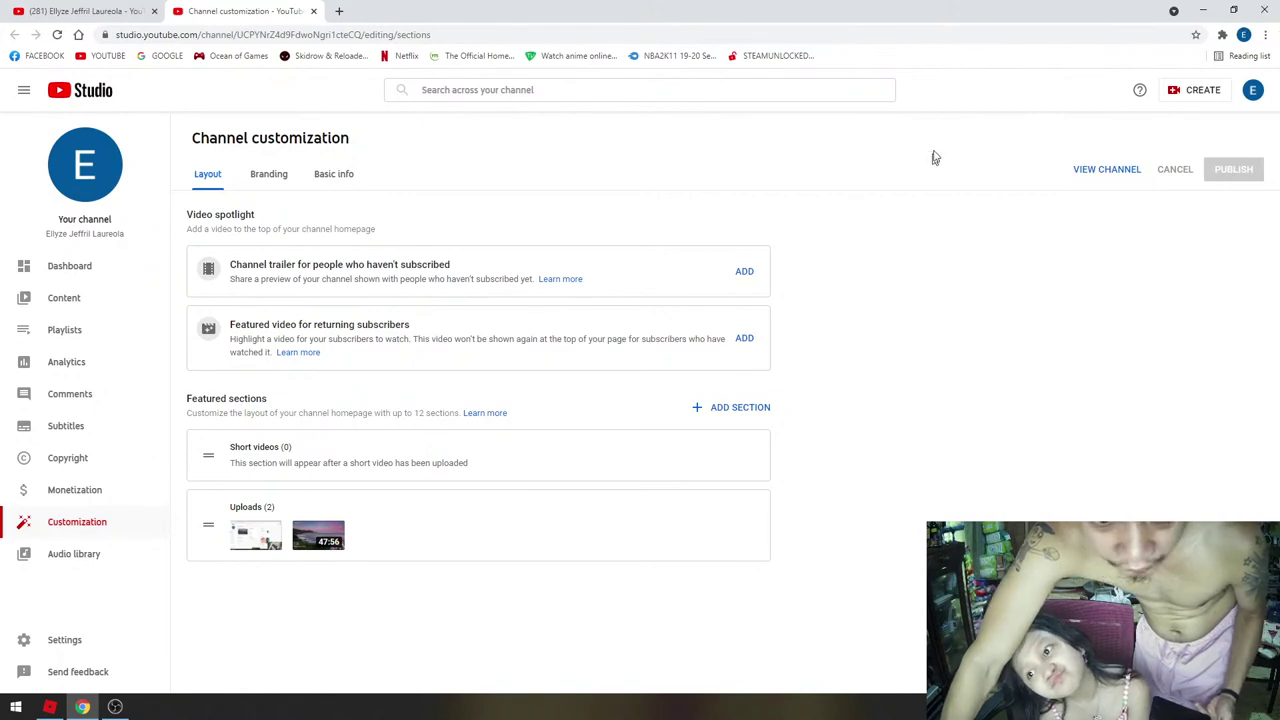
- Switch back to Roblox, look around the baby in the high chair from both sides and widen the view
click(50, 708)
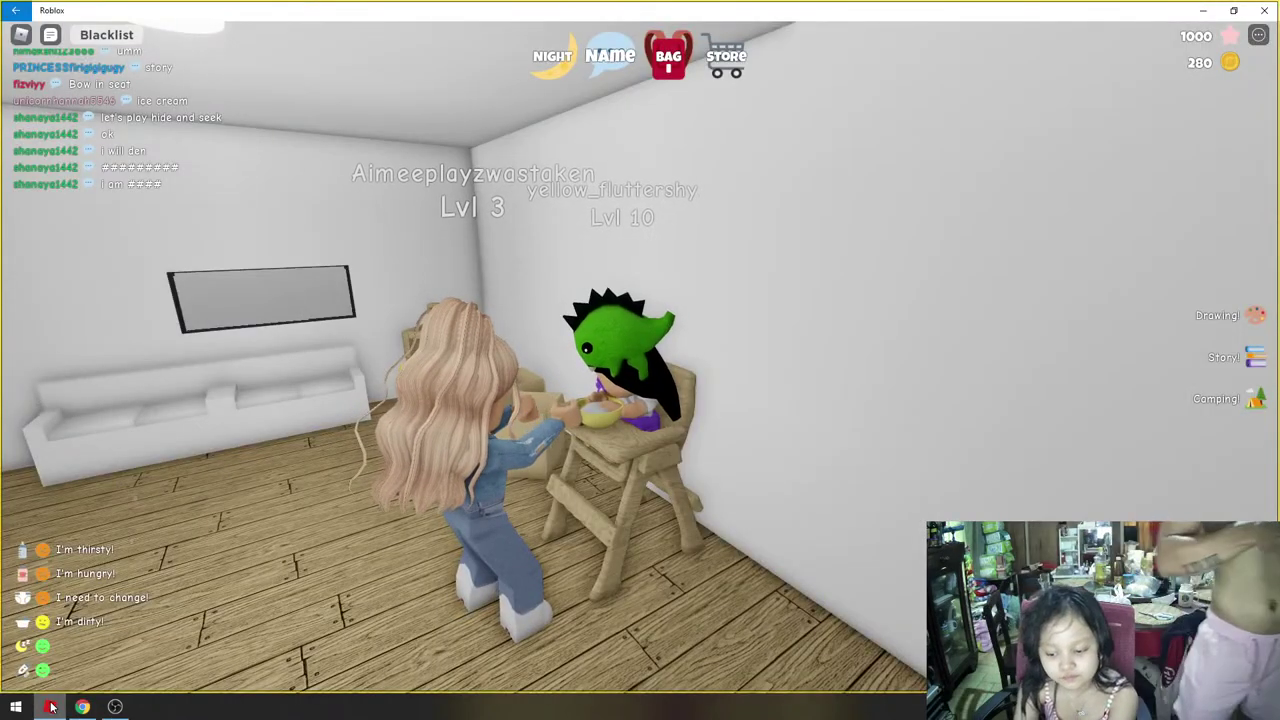
key(Right)
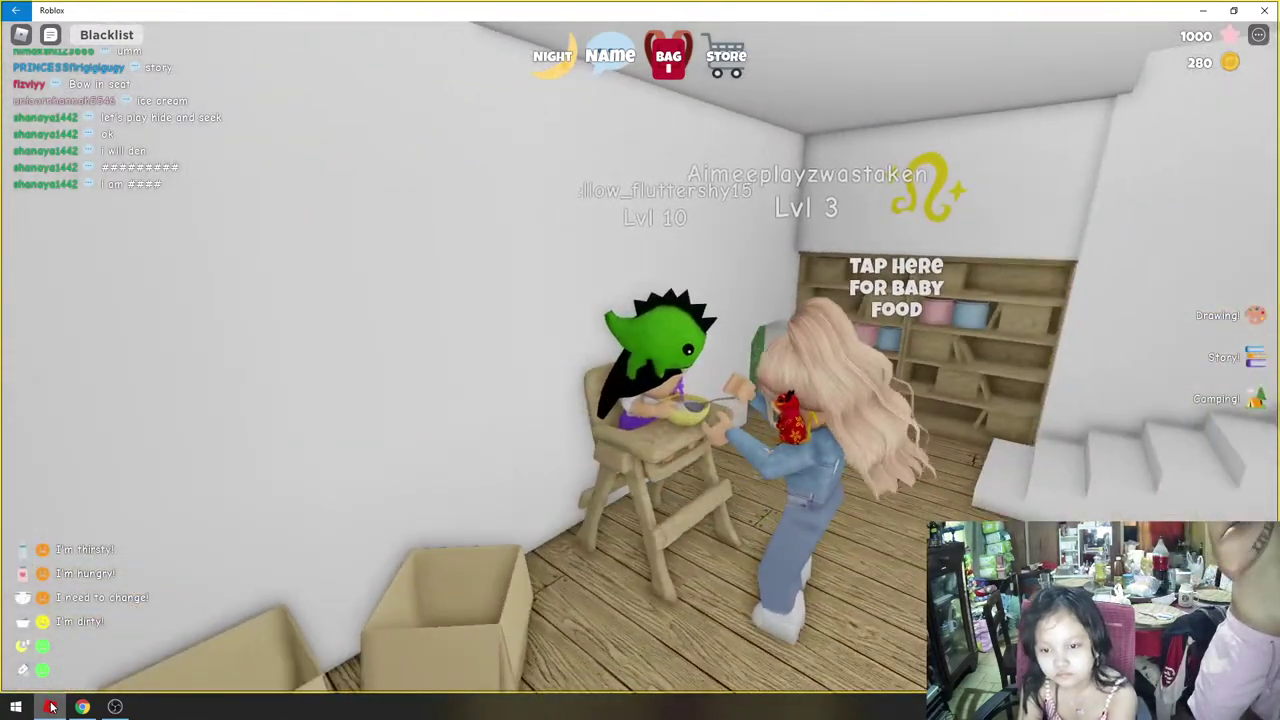
key(Left)
key(Left)
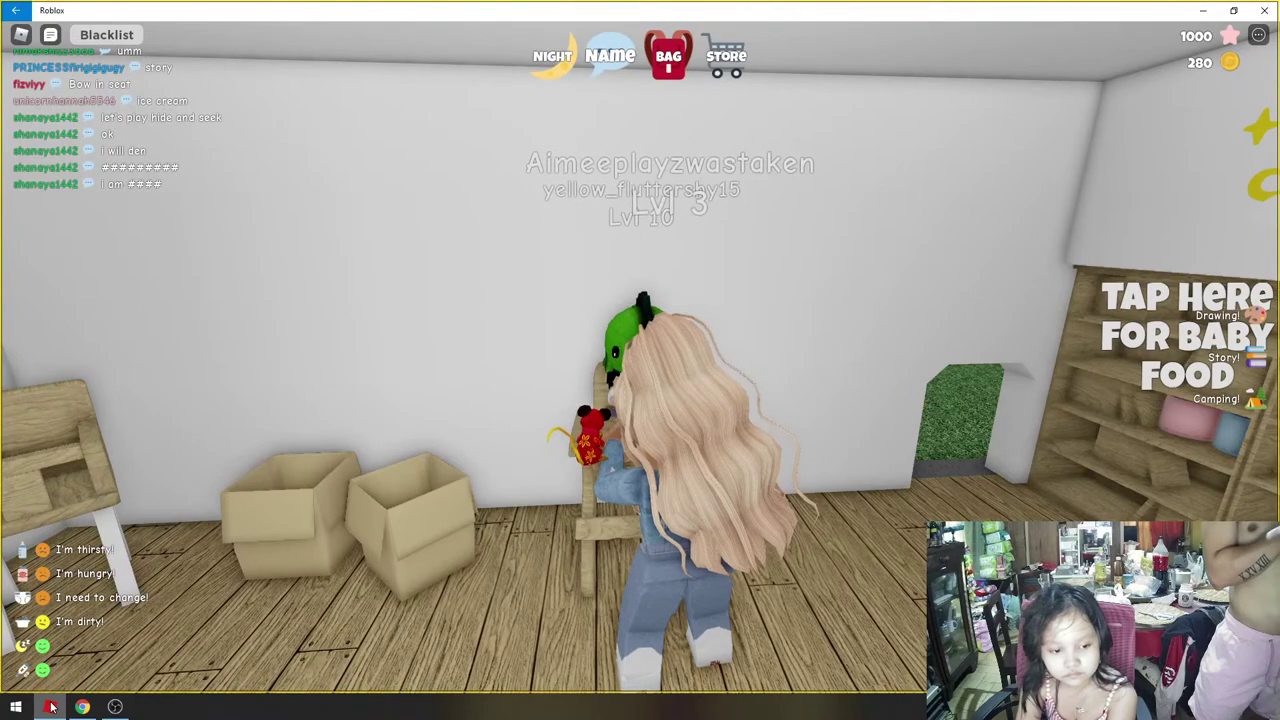
key(o)
key(Right)
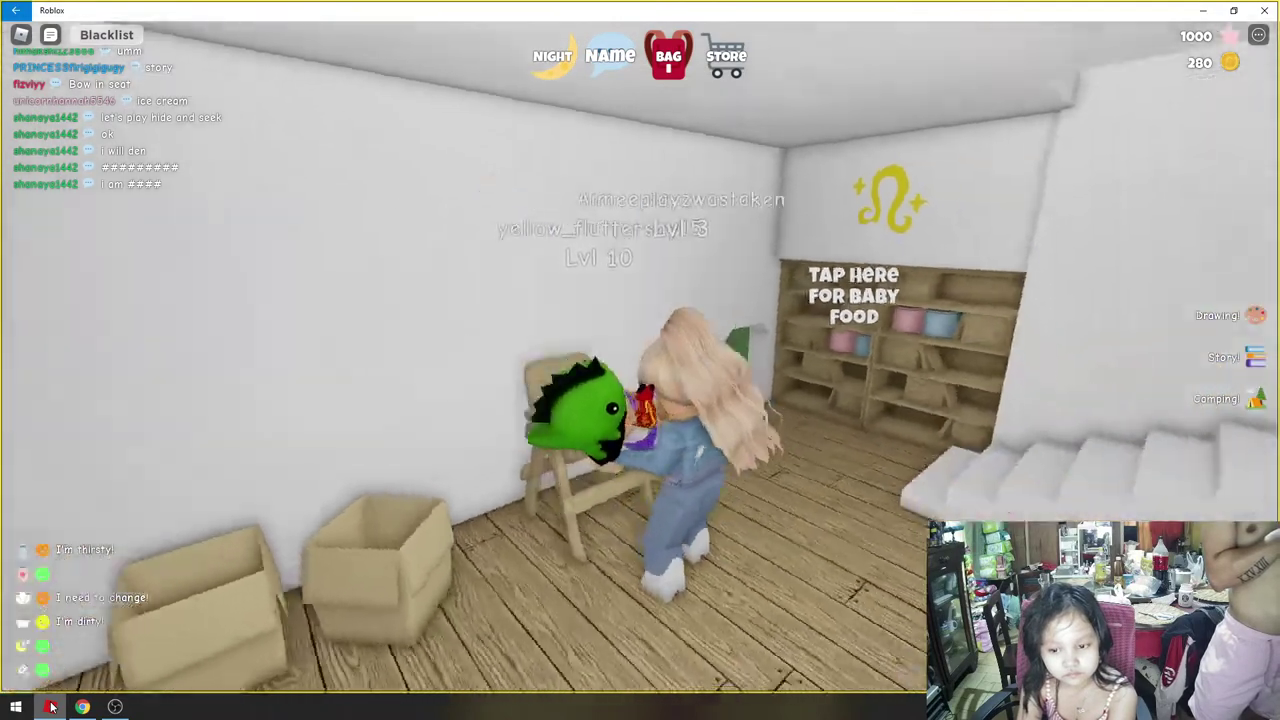
- Rotate the view around the baby in the caregiver's arms and bring it in close beside the high chair
key(Left)
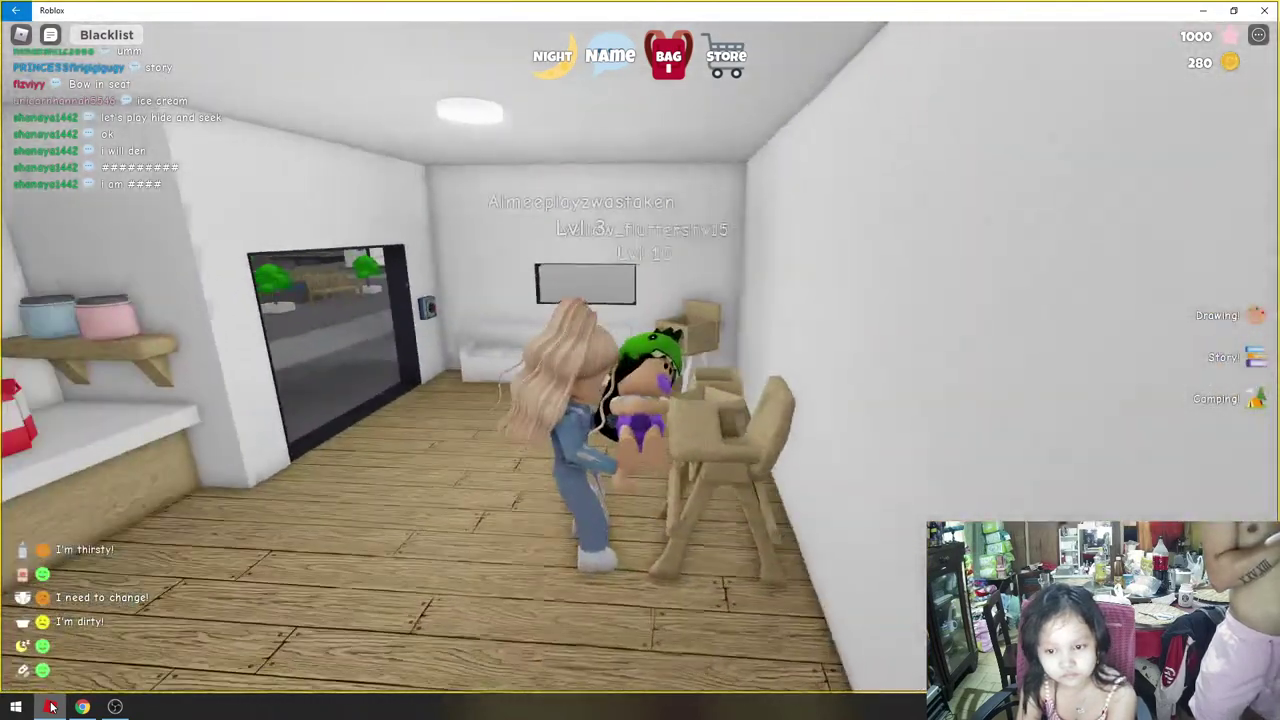
key(Left)
key(Right)
key(i)
key(Left)
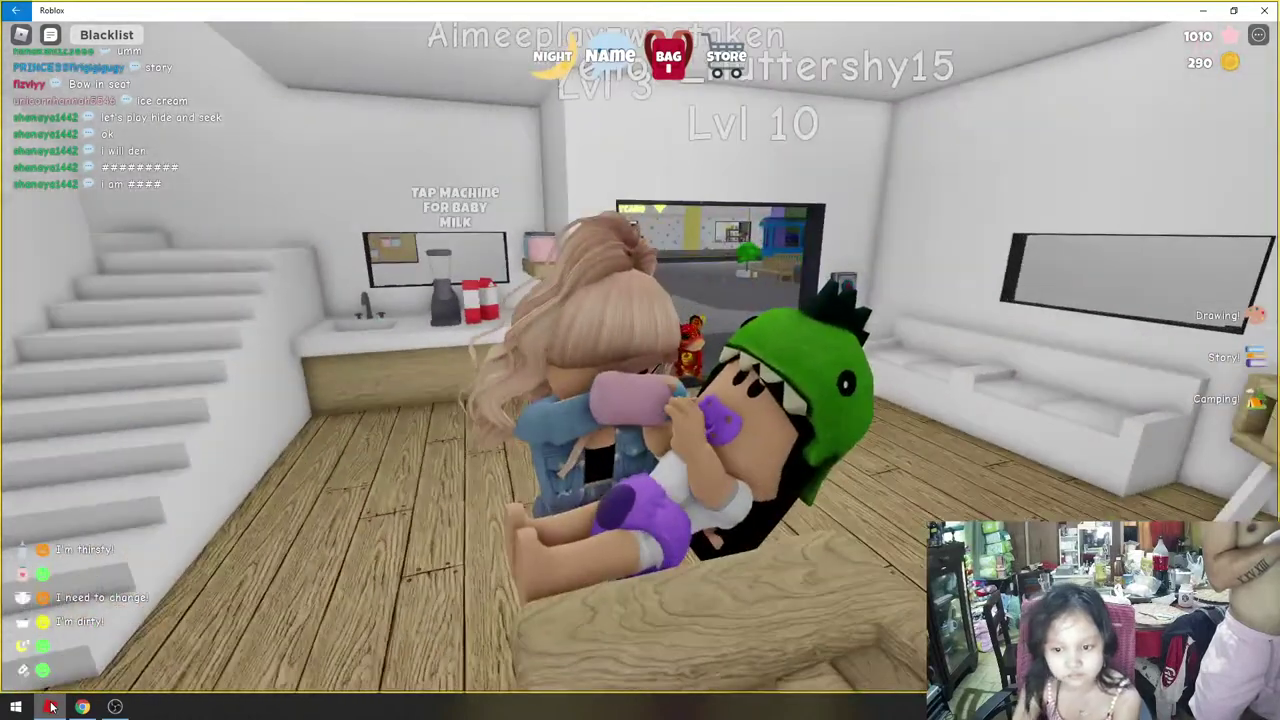
key(Left)
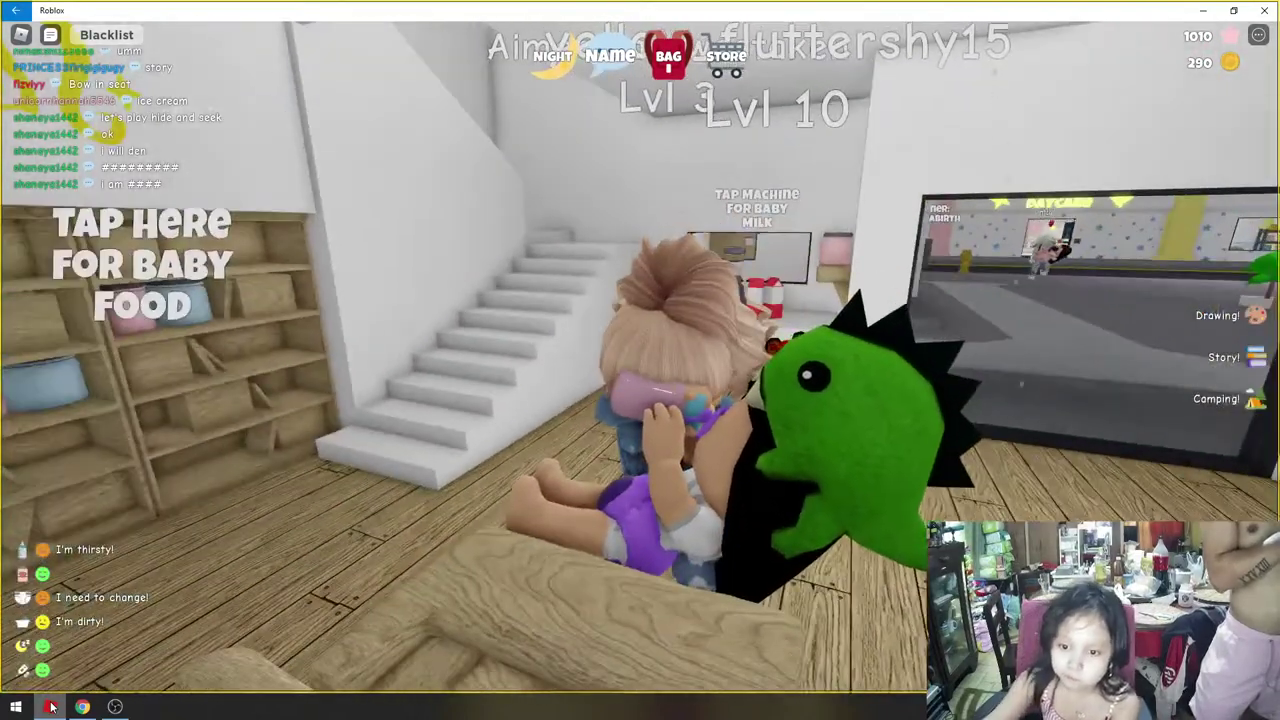